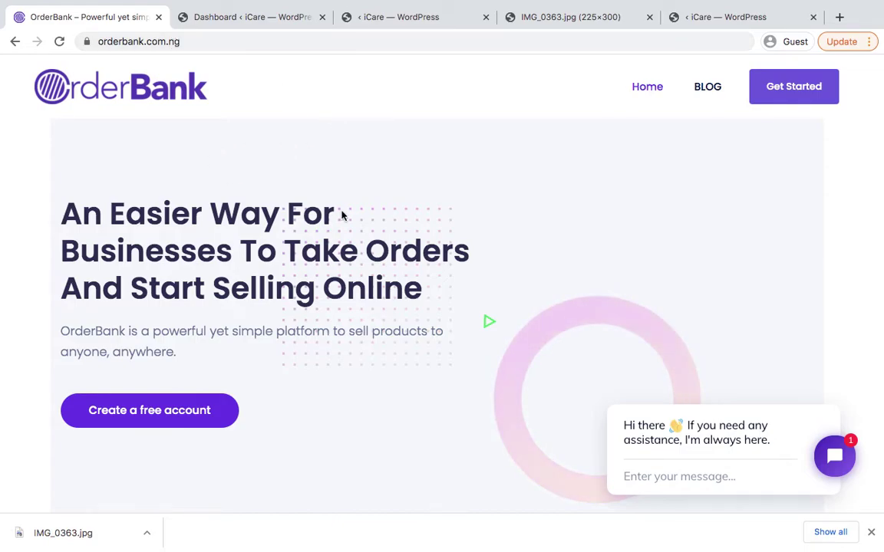
Start creating a free OrderBank account from the homepage's sign-up offer
click(111, 414)
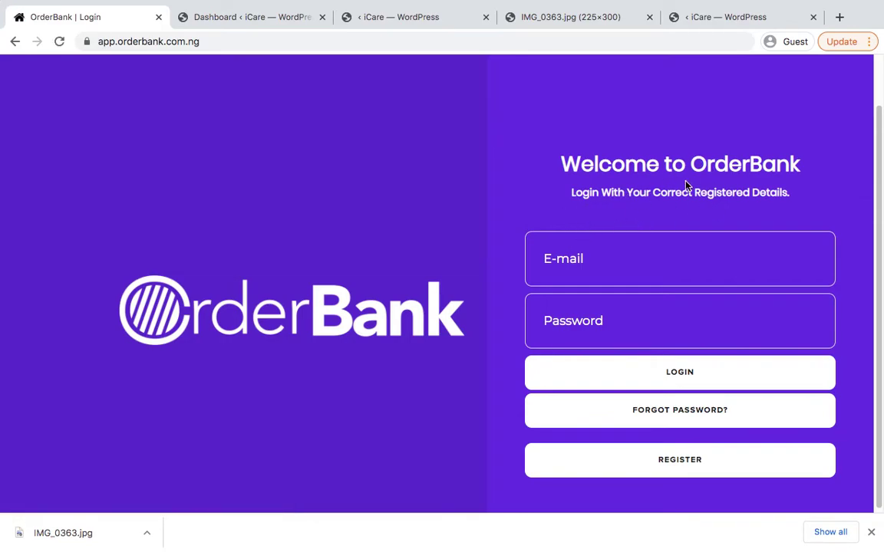
Open the registration form and enter the first name, last name and business name
click(647, 461)
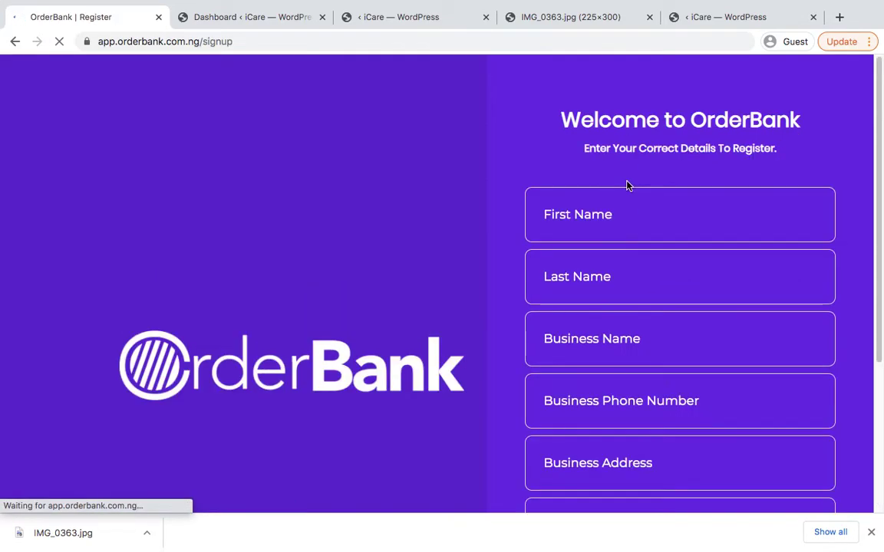
click(610, 225)
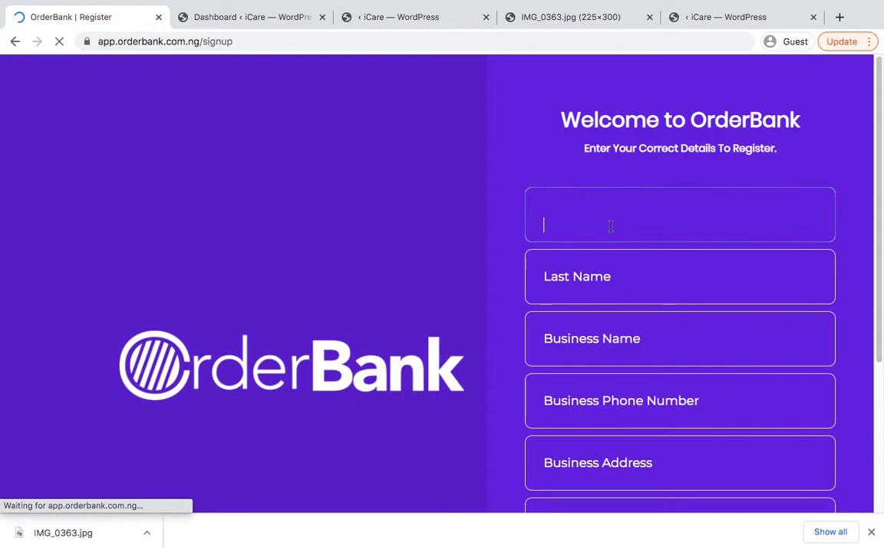
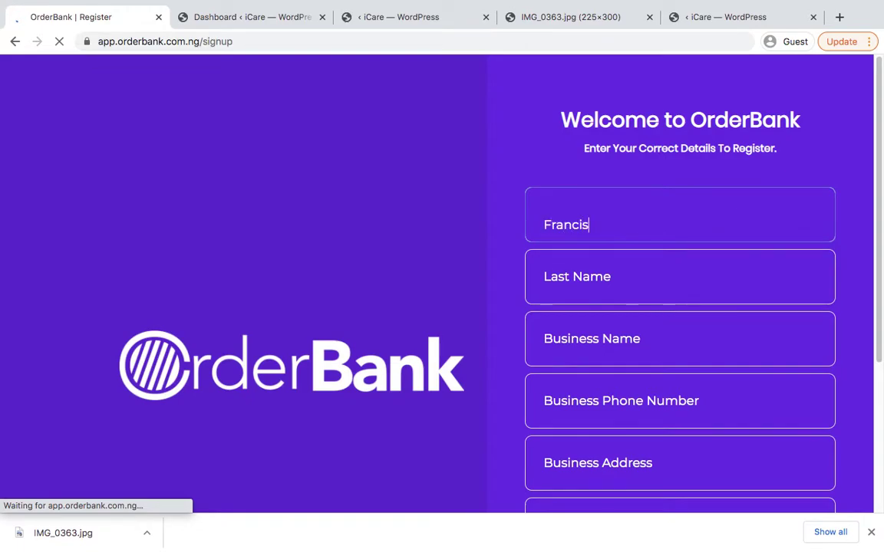
key(Tab)
key(Tab)
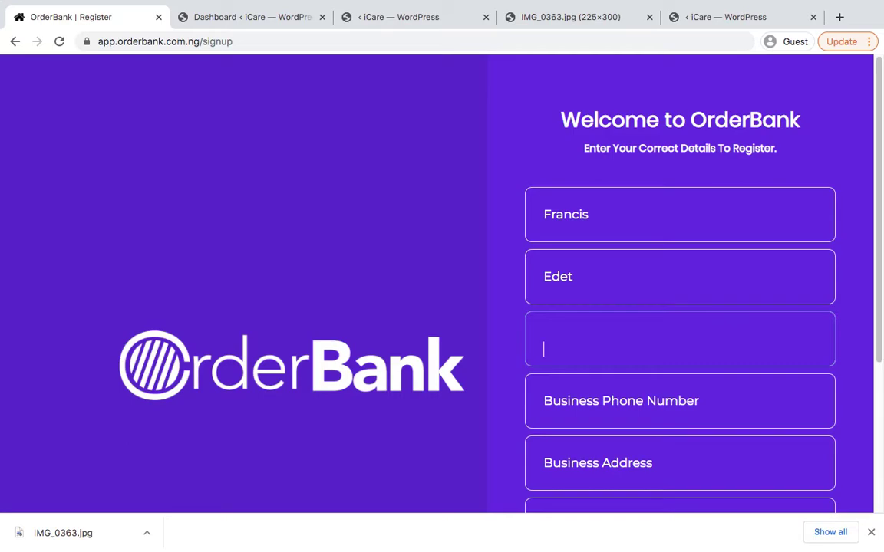
text(Franet)
key(Tab)
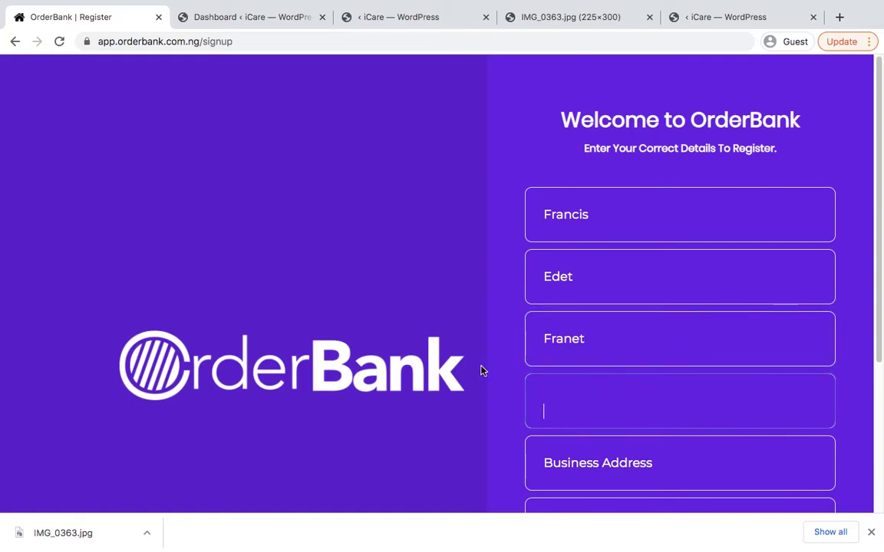
Enter the business phone number and check its digits
scroll(481, 369, down, 5)
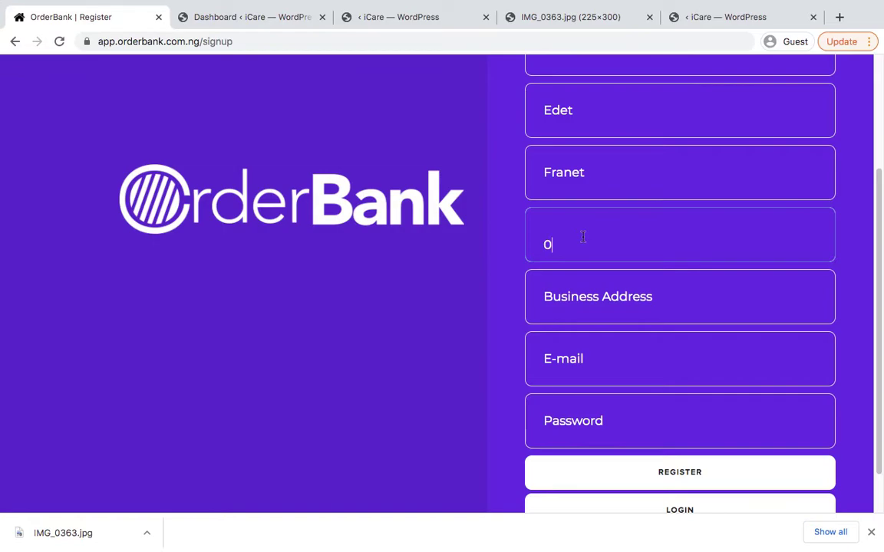
key(Left)
key(Left)
key(Left)
key(Left)
key(Left)
key(Left)
key(Left)
key(Left)
key(Left)
key(Right)
key(Right)
key(Right)
key(Right)
key(Left)
key(Left)
key(Left)
key(Left)
key(Right)
key(Right)
key(Right)
Fill in the business street address, correcting the typos
click(569, 302)
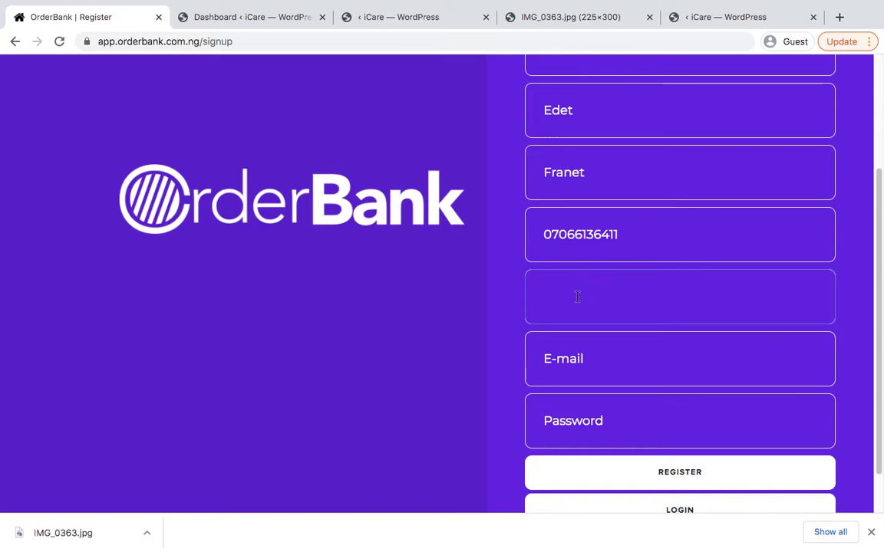
click(519, 273)
click(589, 292)
text(UYo)
key(BackSpace)
text(O)
click(599, 370)
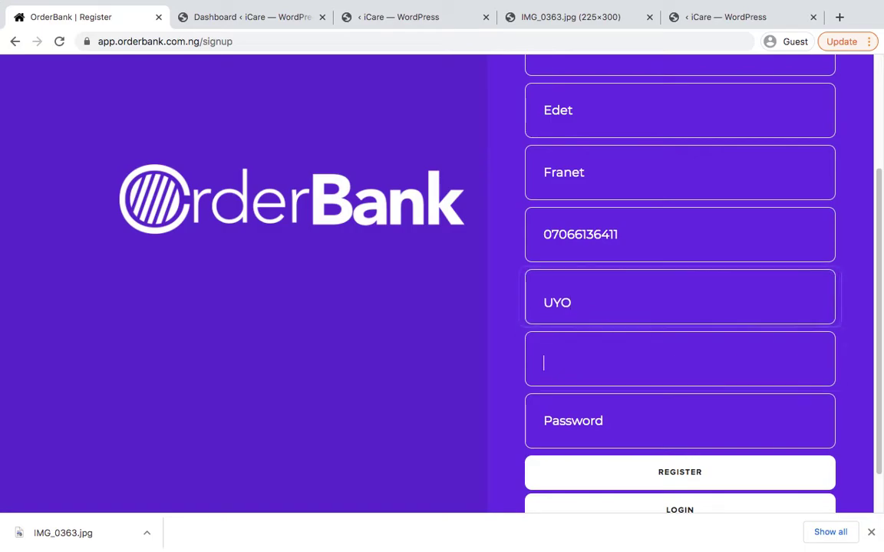
double_click(583, 293)
key(BackSpace)
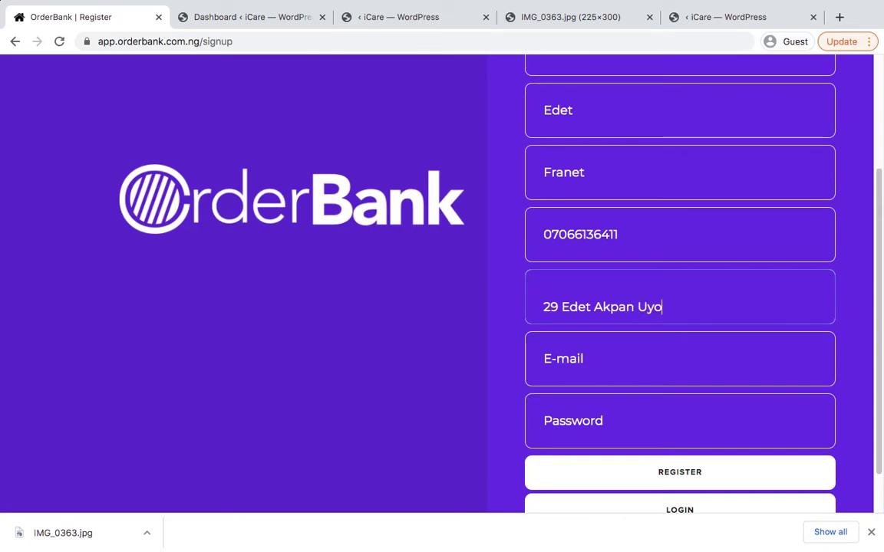
Enter the business e-mail address and paste in the account password
key(Tab)
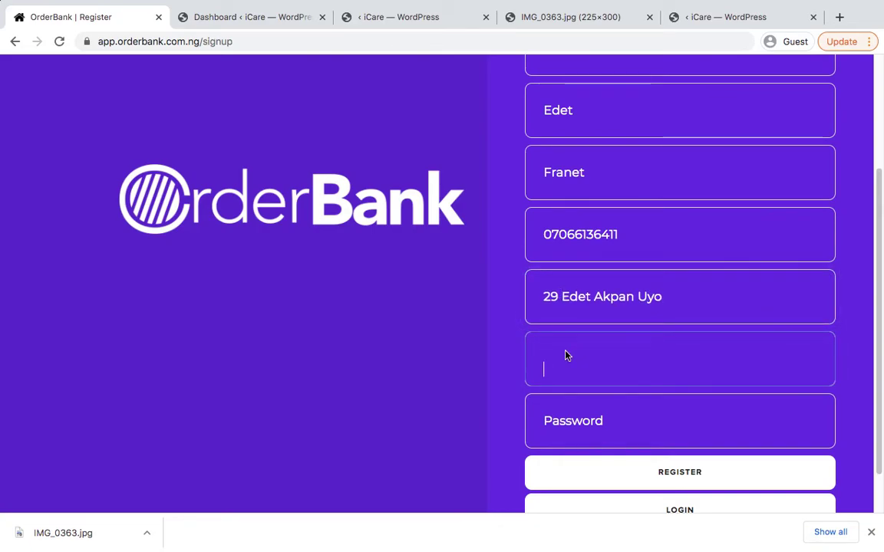
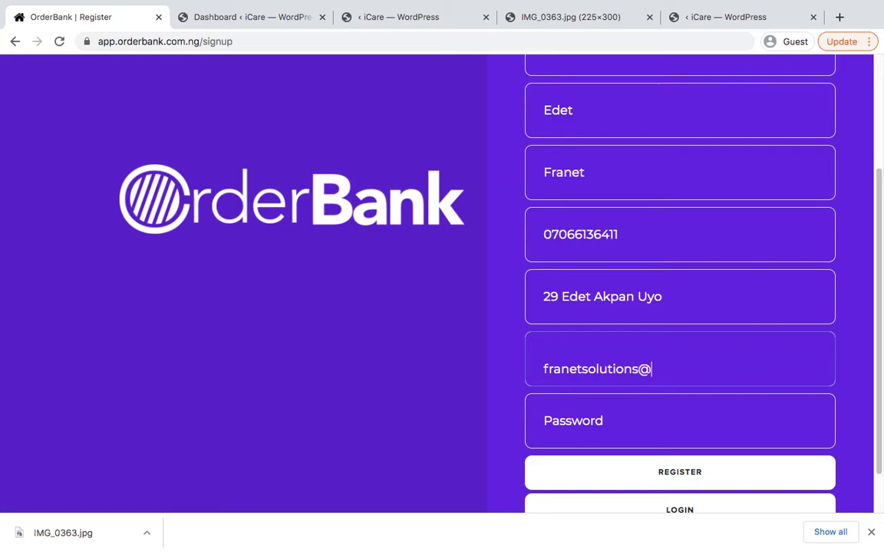
key(super+a)
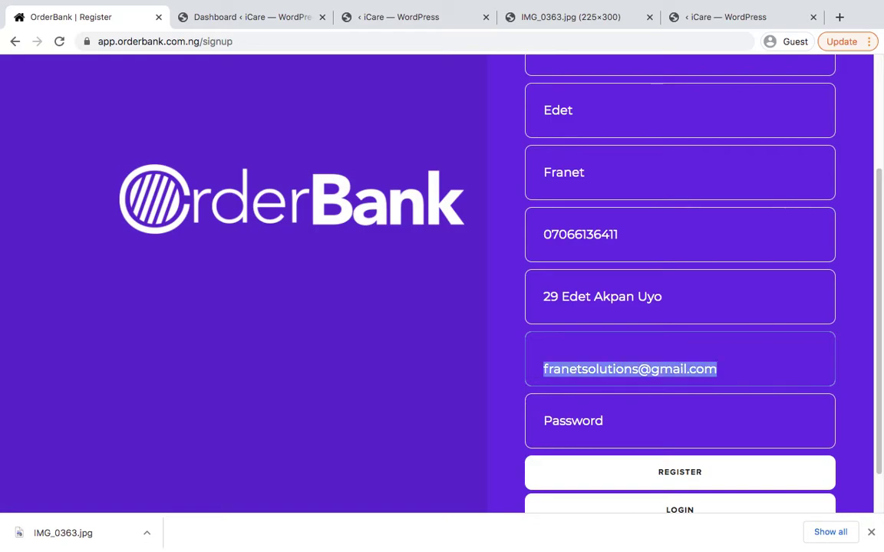
click(693, 448)
key(super+v)
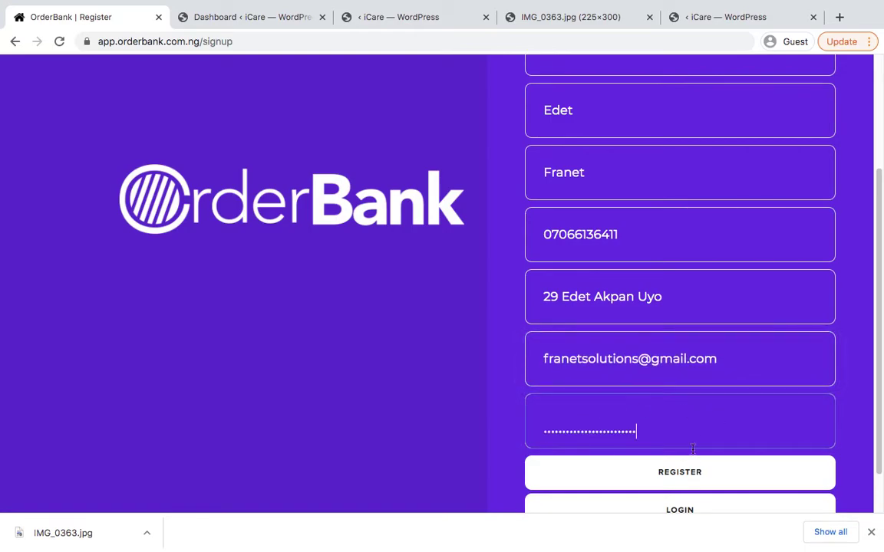
Submit the registration and go to the Dashboard from the Welcome dialog
click(694, 474)
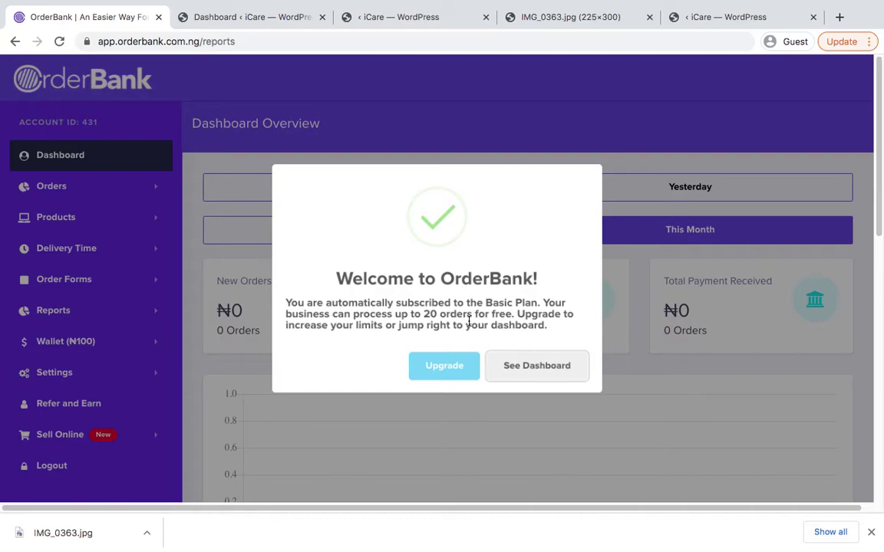
click(536, 366)
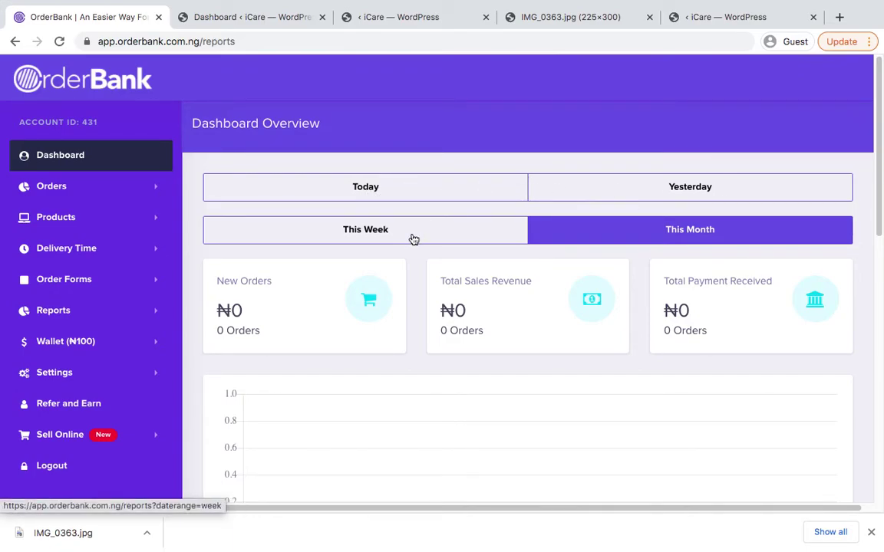
scroll(637, 261, down, 2)
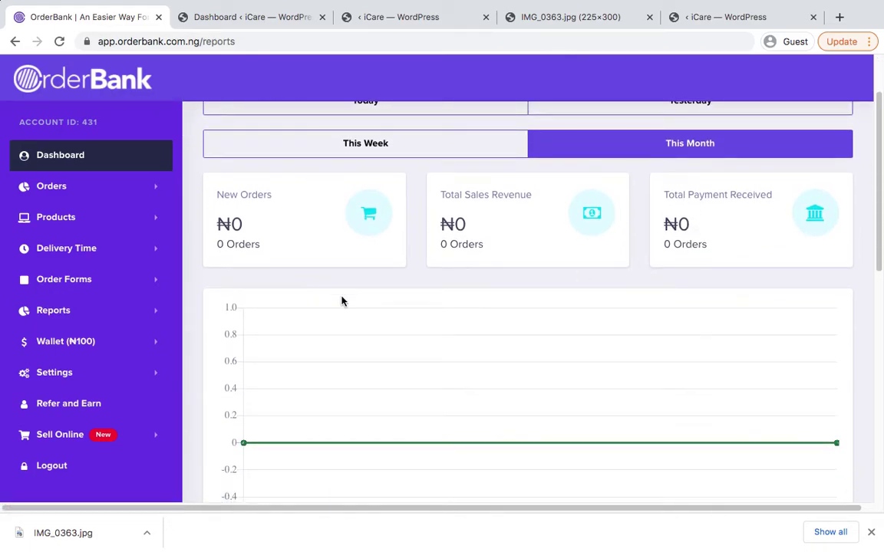
scroll(307, 295, up, 1)
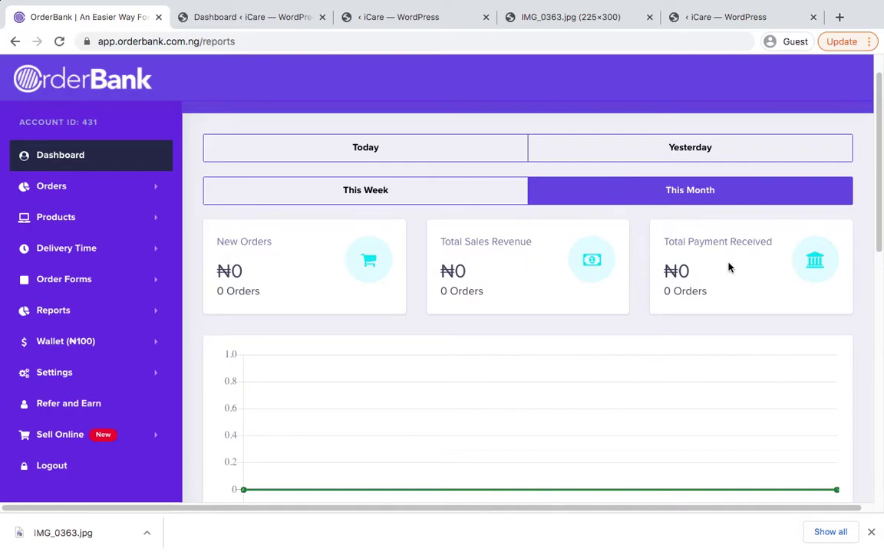
scroll(487, 244, down, 1)
scroll(487, 244, down, 1)
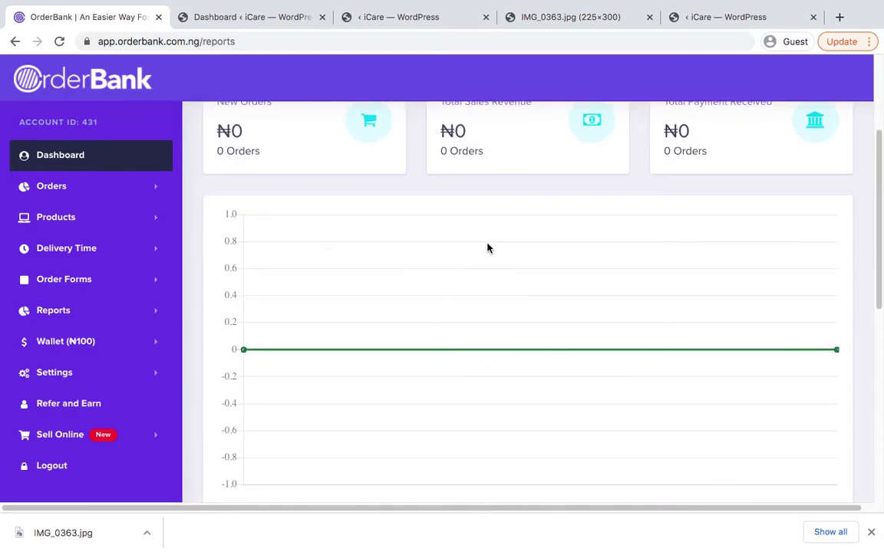
scroll(487, 247, down, 1)
scroll(451, 323, down, 3)
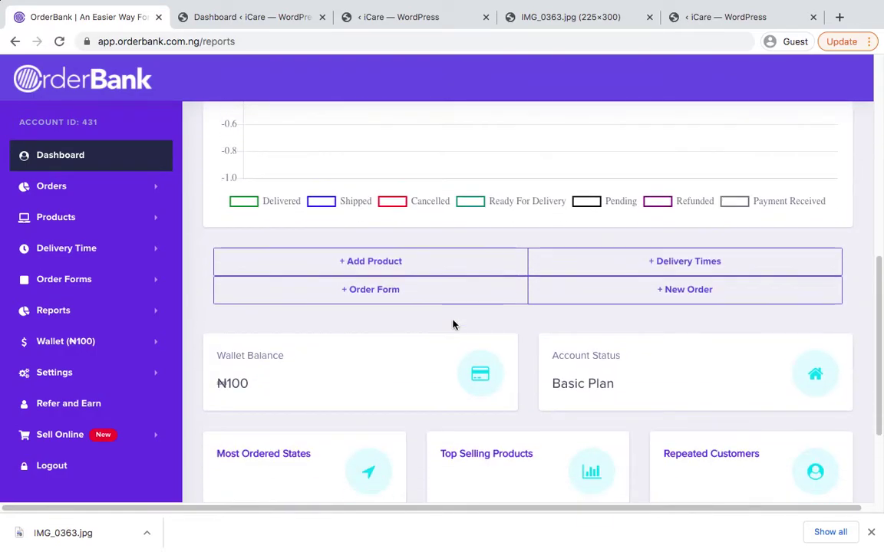
scroll(483, 311, down, 2)
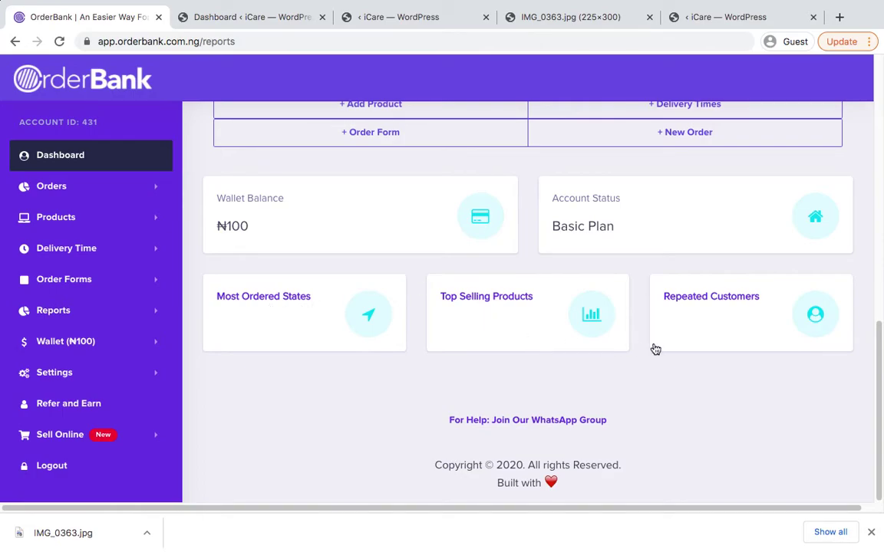
Open Manage Wallet to view the ₦100 credit, then glance at the product photo tab
click(417, 247)
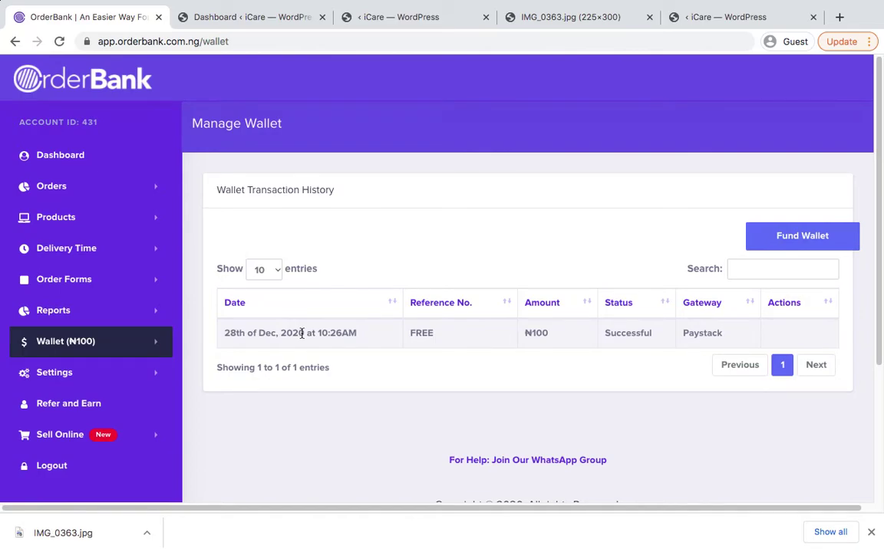
click(102, 188)
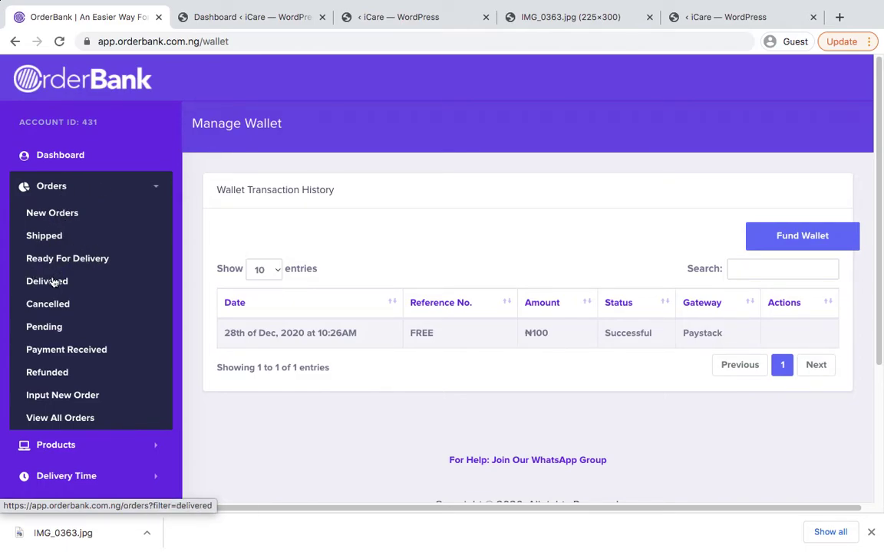
click(119, 191)
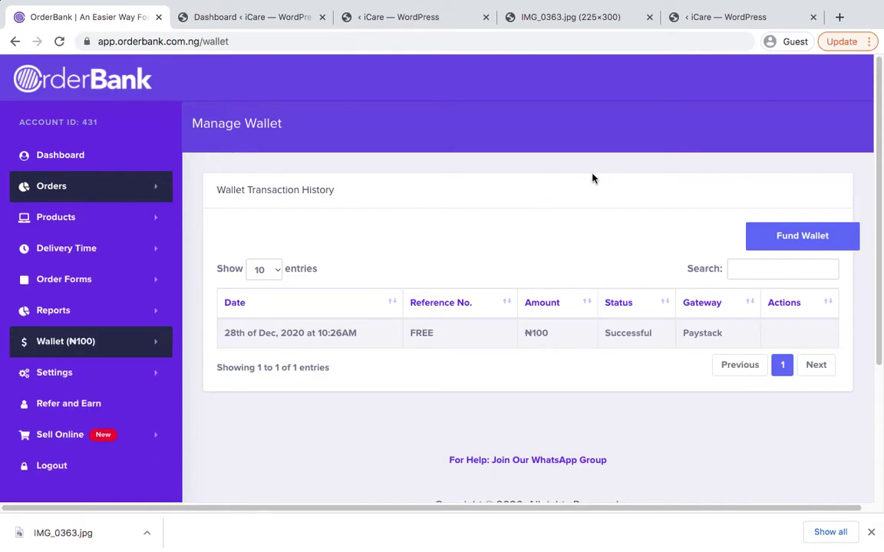
click(573, 17)
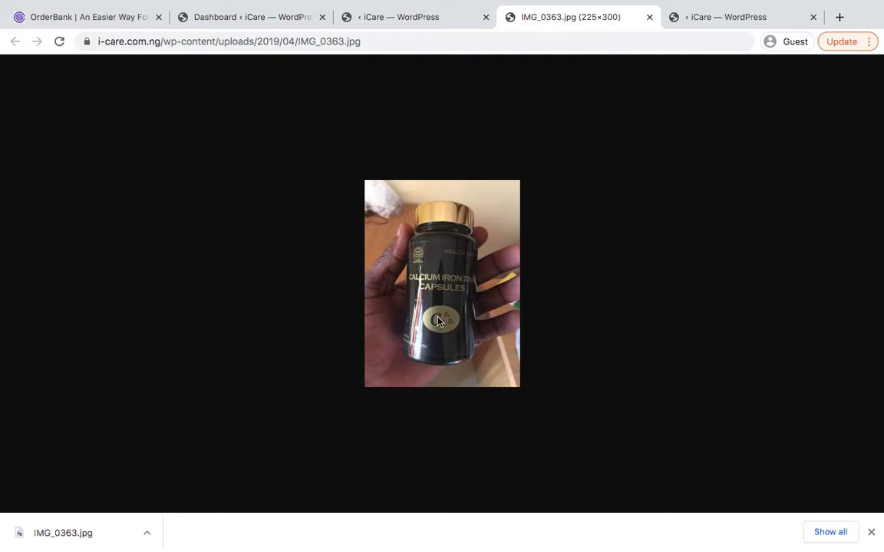
click(106, 21)
Create the product 'Calcium Iron Zinc' with quantity 1 and price 25000, and confirm
click(61, 228)
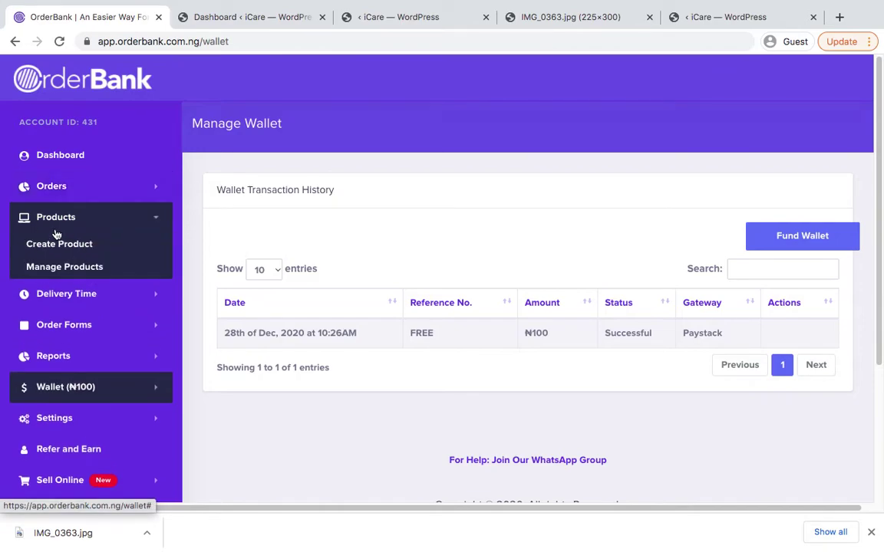
click(62, 244)
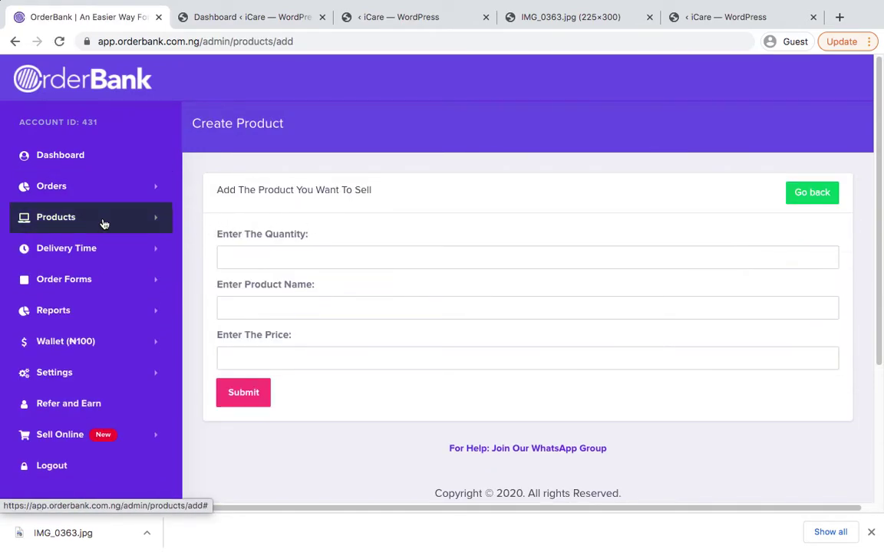
click(81, 224)
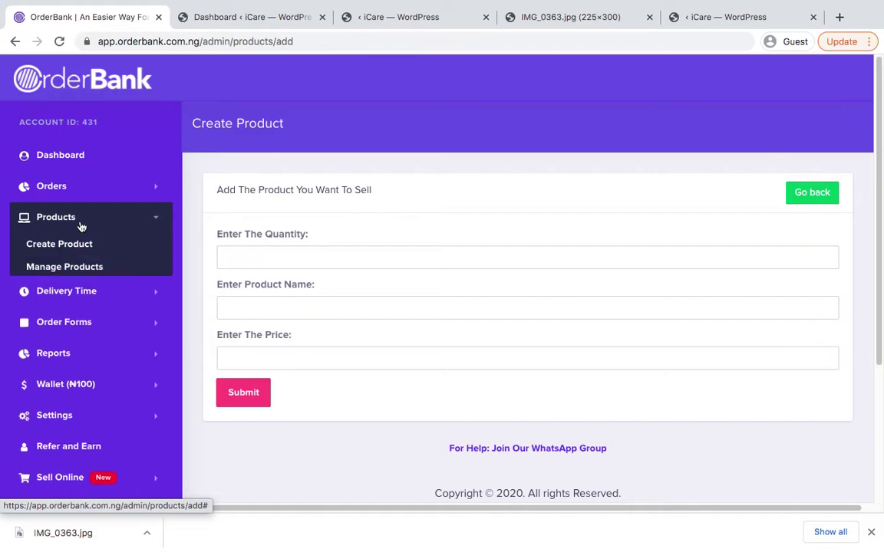
click(274, 257)
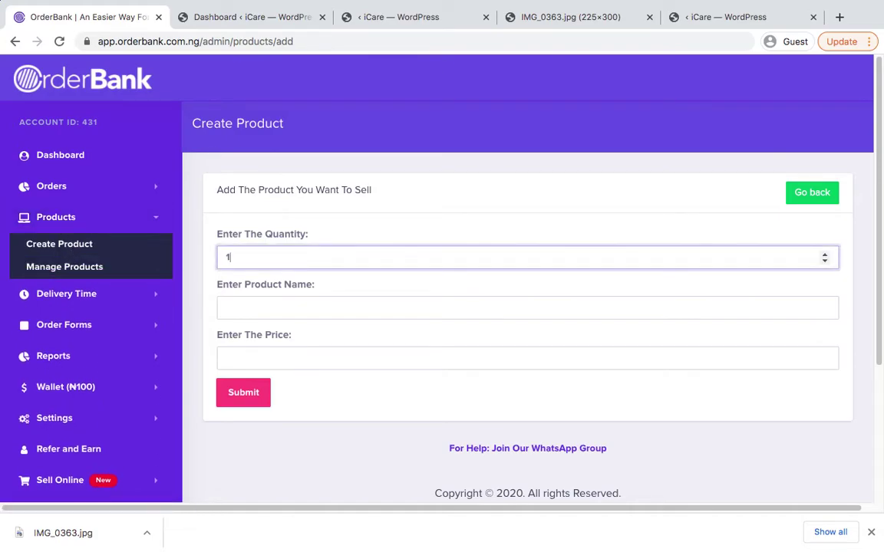
click(306, 308)
text(Calkci)
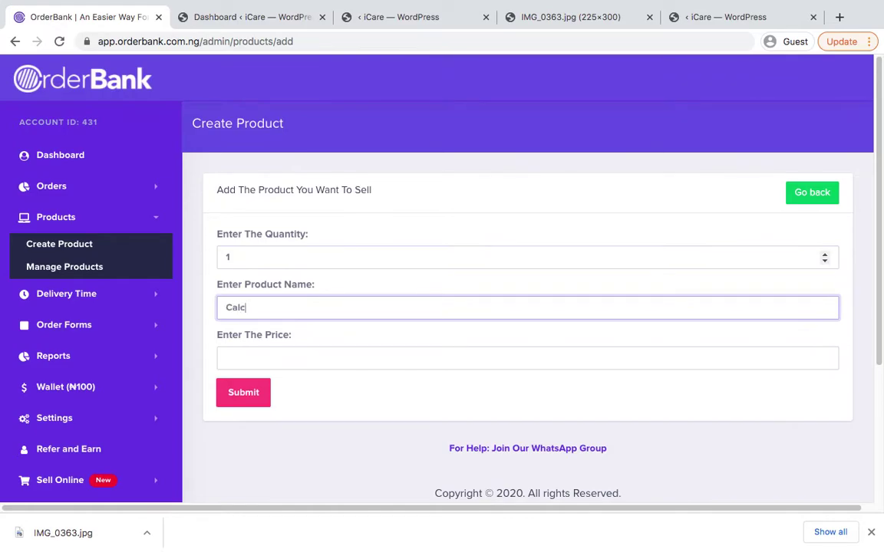
text(um Iron Zinc)
click(288, 356)
text(25000)
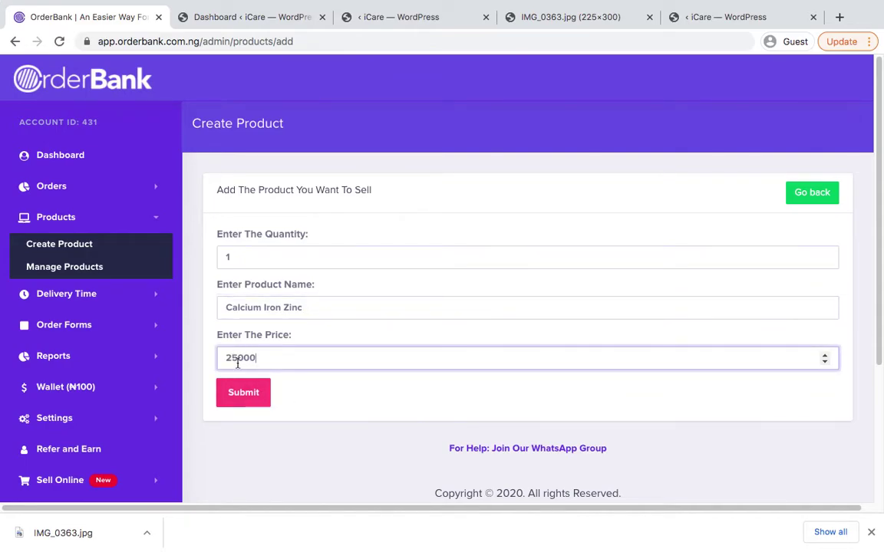
click(244, 397)
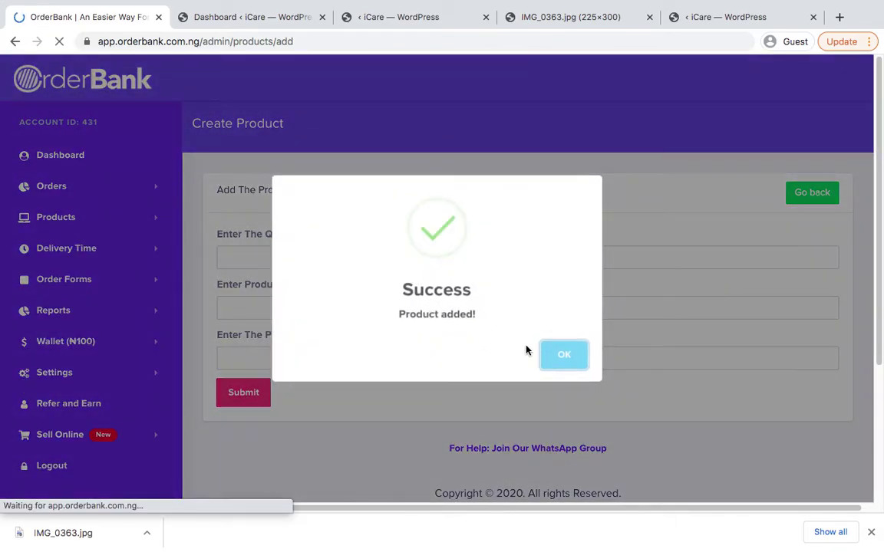
click(564, 357)
Enter quantity 2 and begin the product name 'bottles of calcium Iron zinc'
click(278, 255)
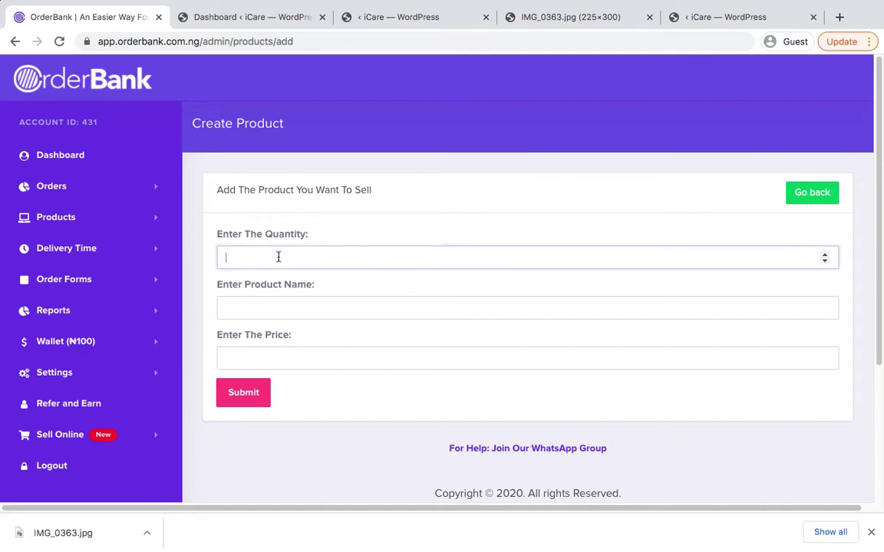
text(2)
click(282, 315)
text(Calciukm)
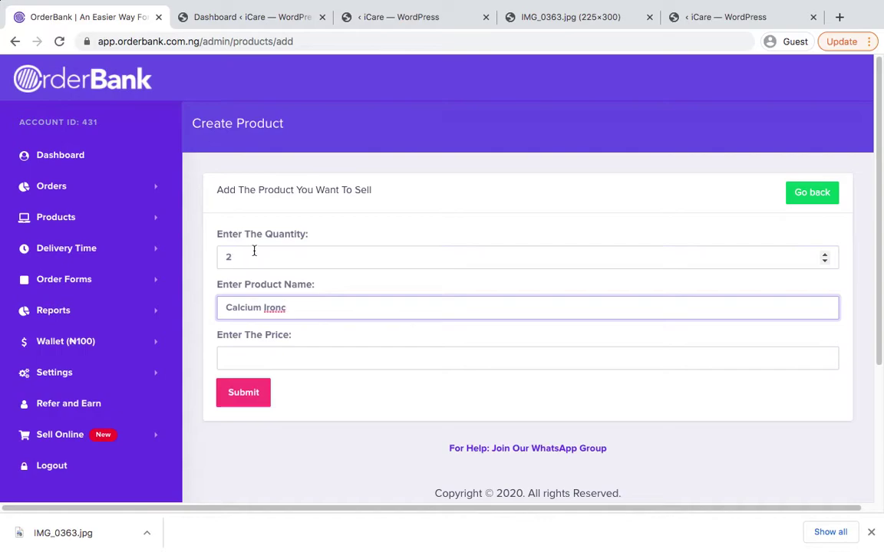
key(End)
click(225, 307)
text(bottles)
text( of)
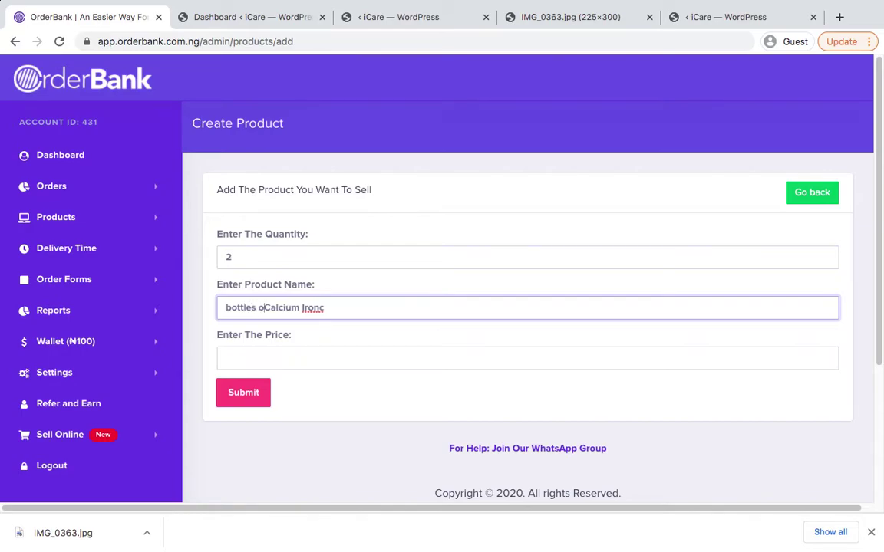
Fix the name's capitalisation and ending, set price 45000, and submit the product
key(BackSpace)
text(c)
key(Right)
key(End)
key(BackSpace)
text(zinc)
key(ctrl+a)
key(ctrl+c)
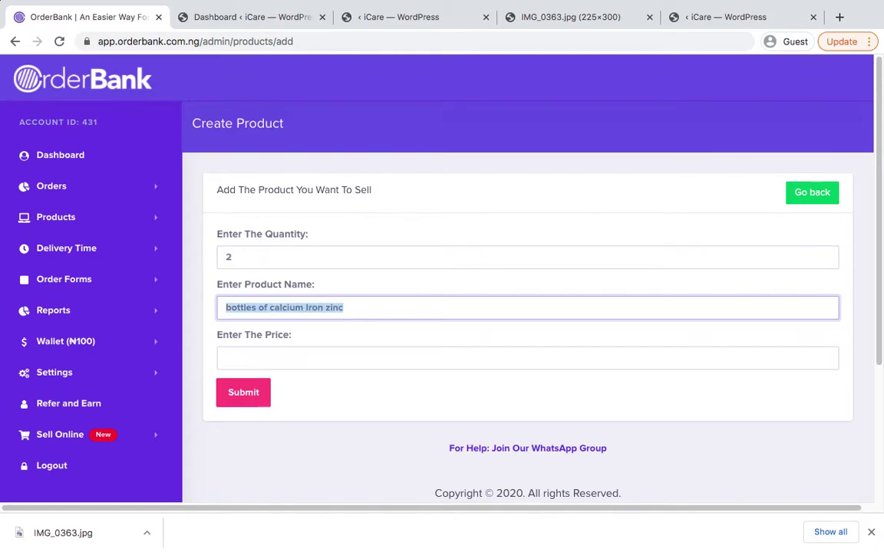
click(246, 357)
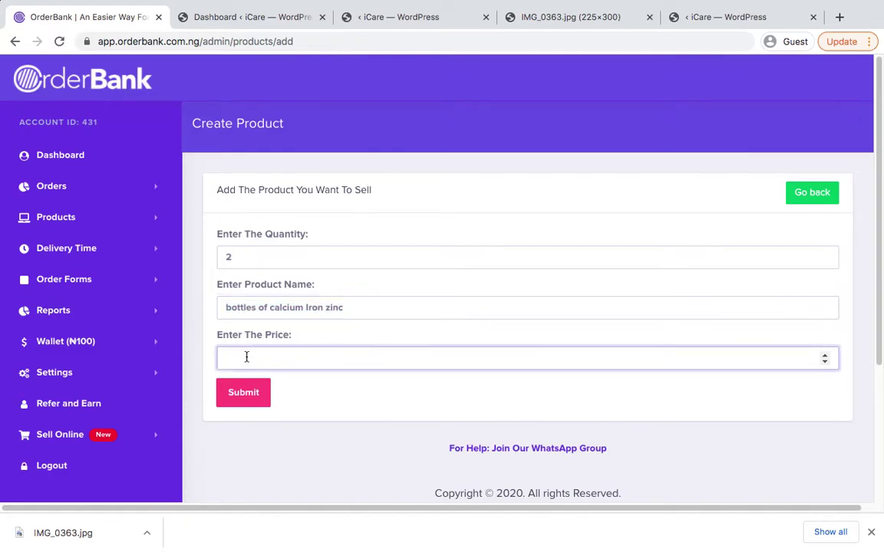
text(45000)
click(254, 393)
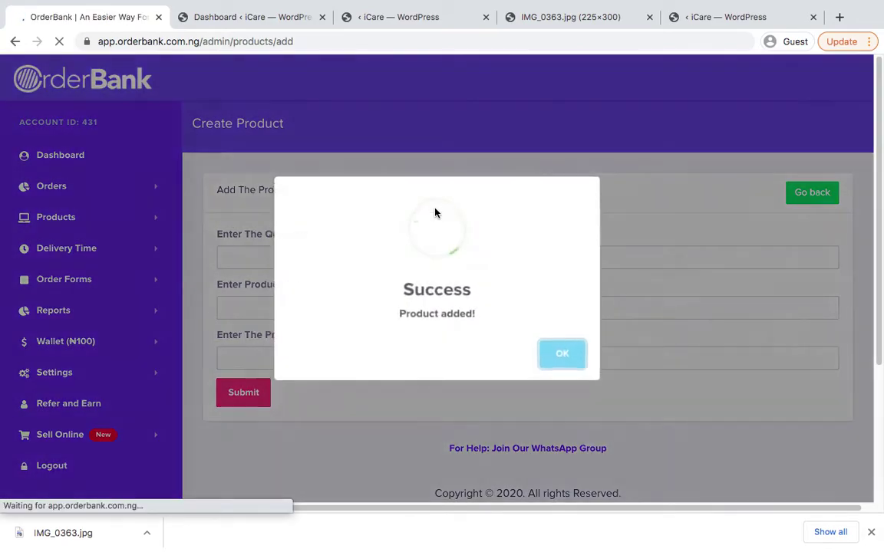
Enter quantity 3, name 'bottles of calcium iron zinc' and price 60000, then submit
click(559, 358)
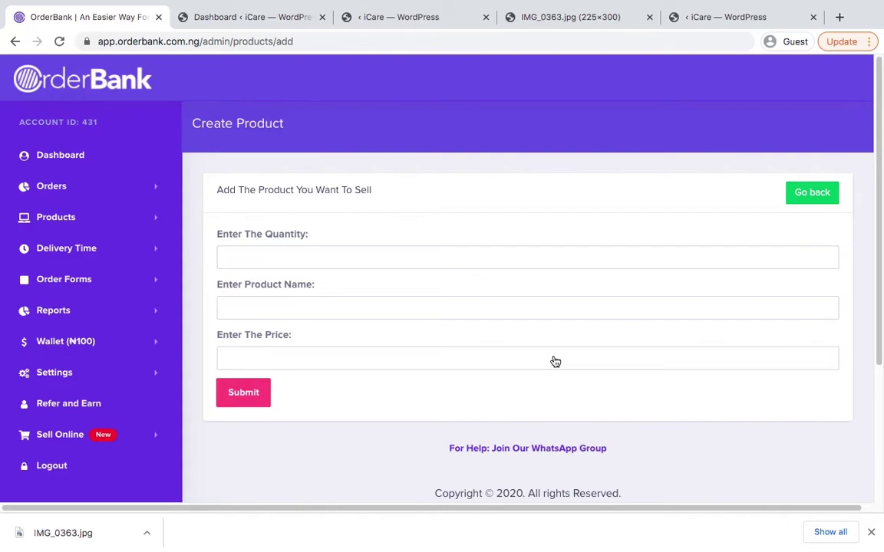
click(297, 251)
text(3)
key(Tab)
text(bottles of calcium iron zinc)
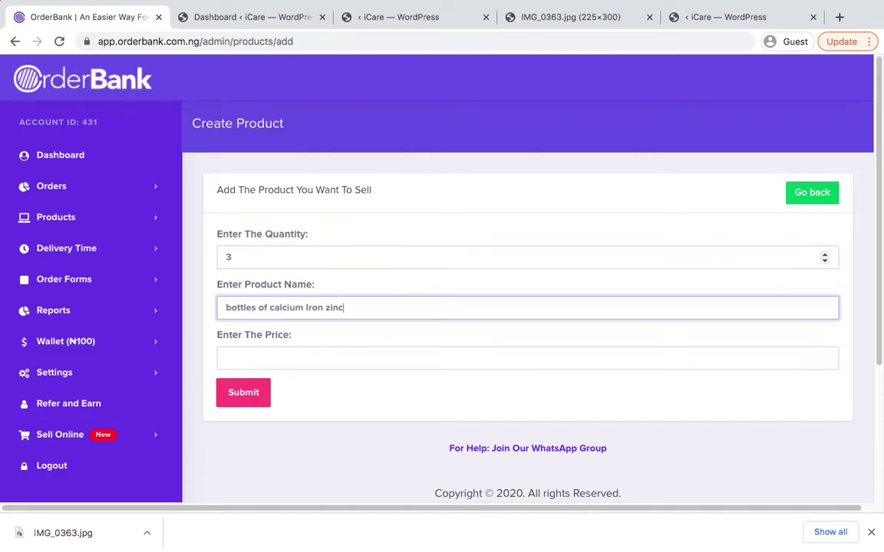
key(Tab)
text(60000)
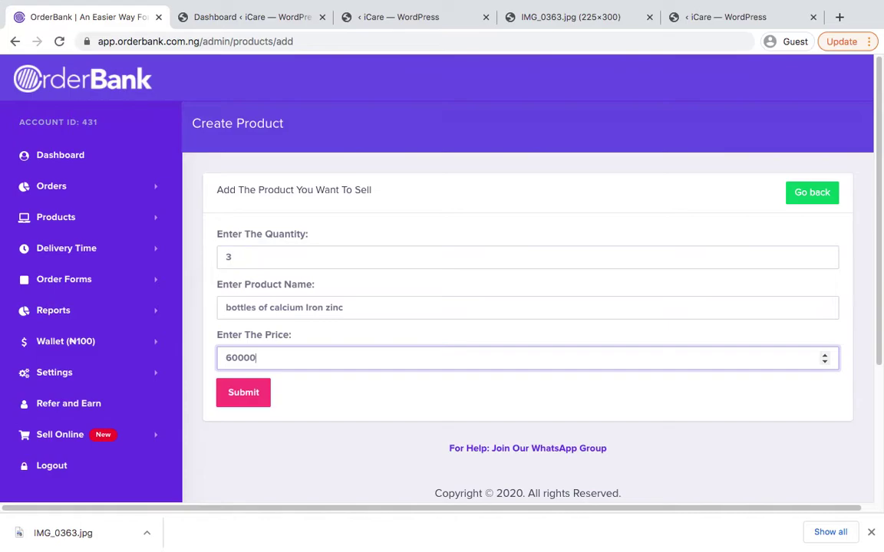
click(244, 404)
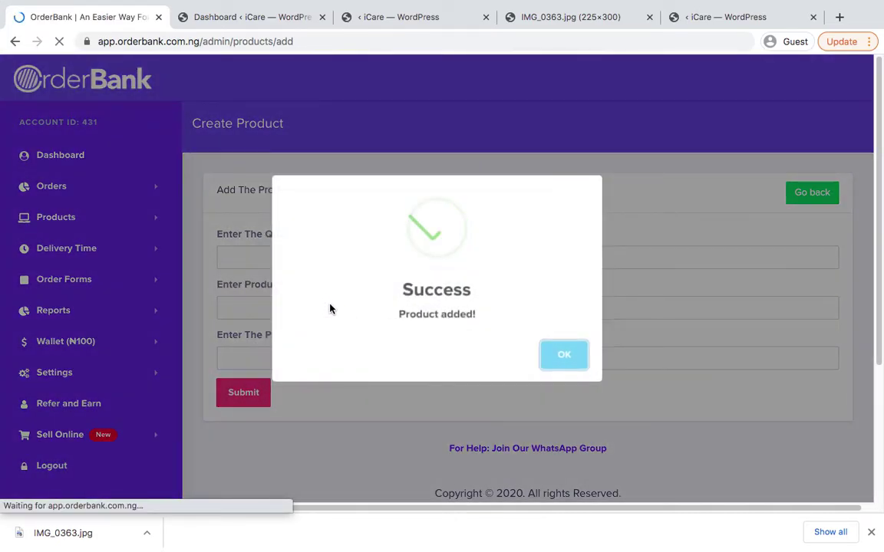
click(570, 366)
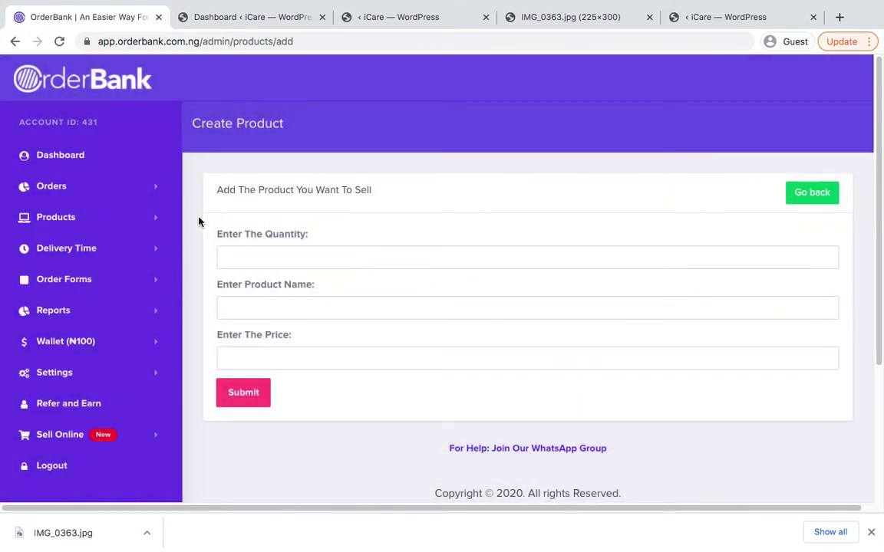
click(104, 220)
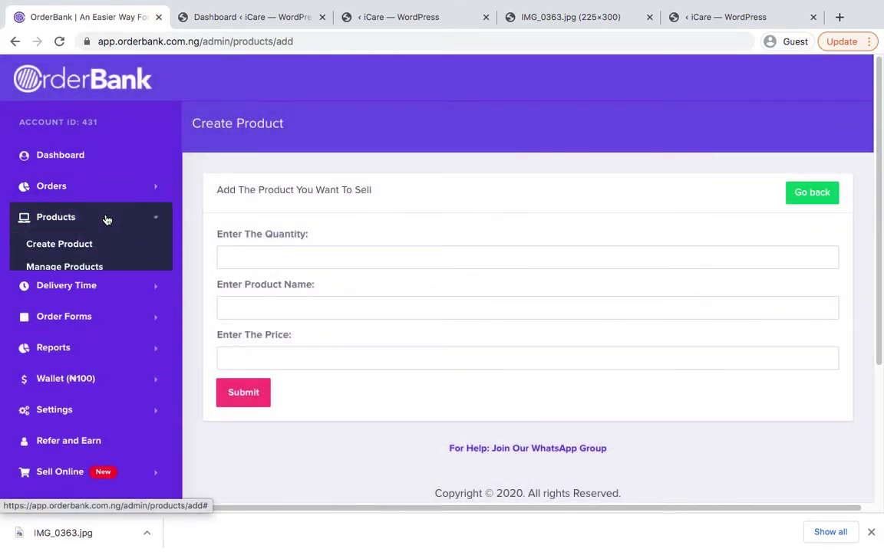
Go to Manage Products and open the first product's edit form
click(69, 267)
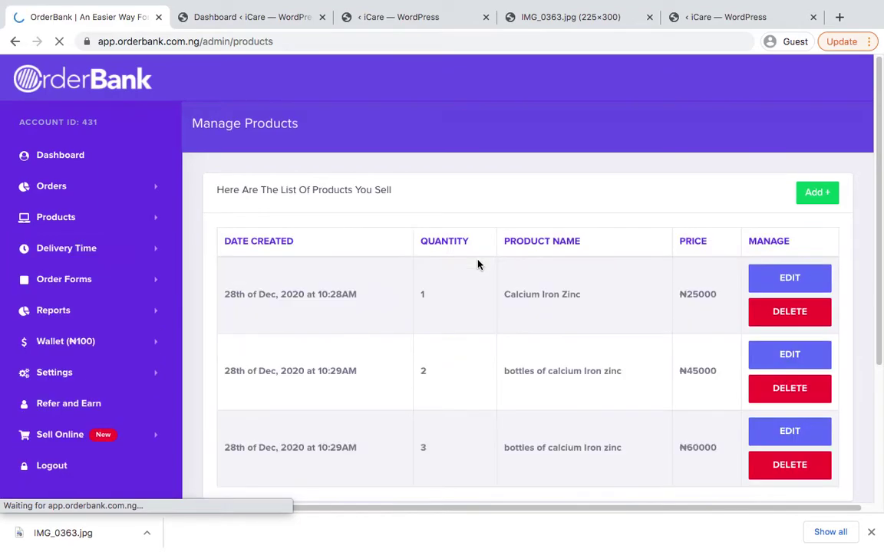
scroll(477, 264, down, 2)
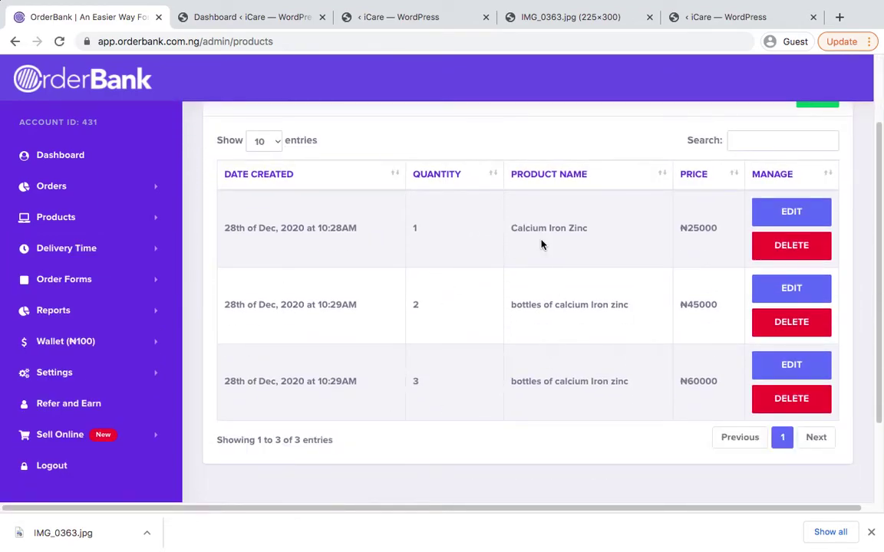
click(790, 211)
click(292, 307)
Rename the first product to 'bottle of calcium Iron zinc', save, and reopen Manage Products
key(ctrl+a)
key(ctrl+v)
click(256, 308)
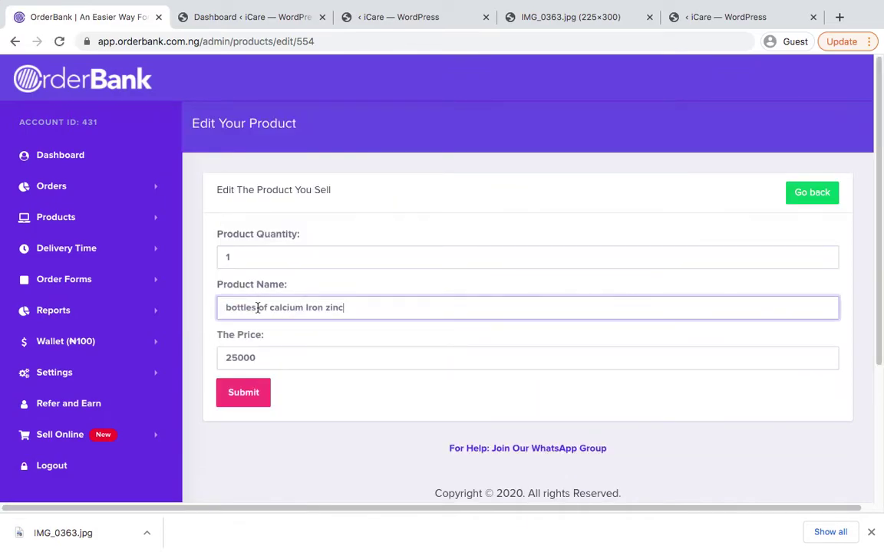
key(BackSpace)
click(264, 395)
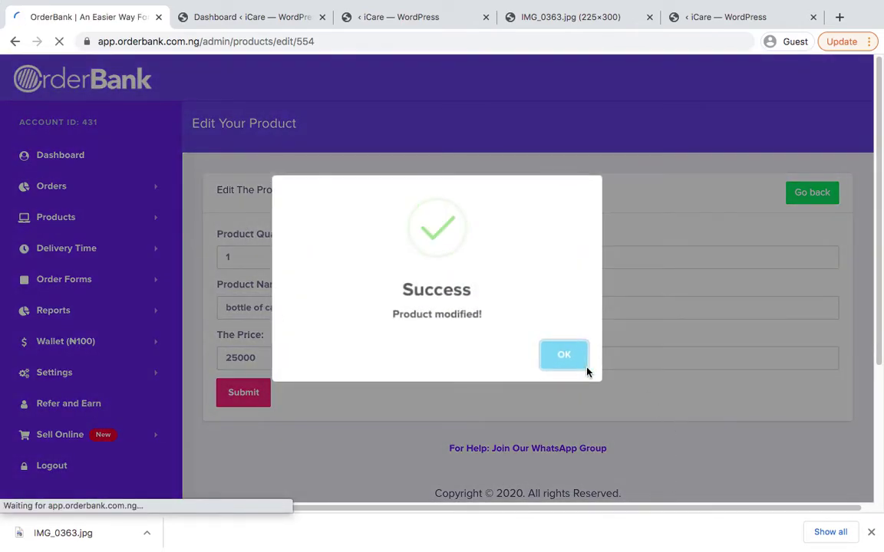
click(562, 359)
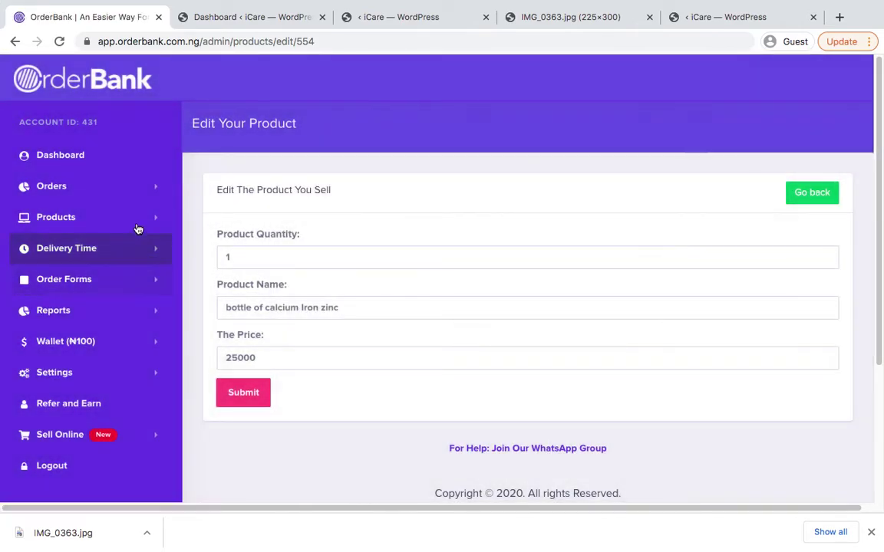
click(135, 221)
click(79, 269)
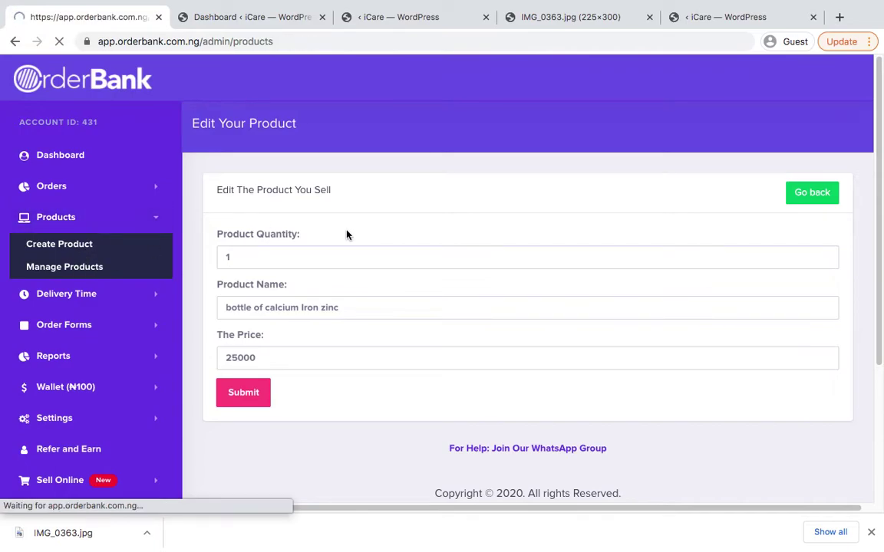
scroll(474, 244, down, 3)
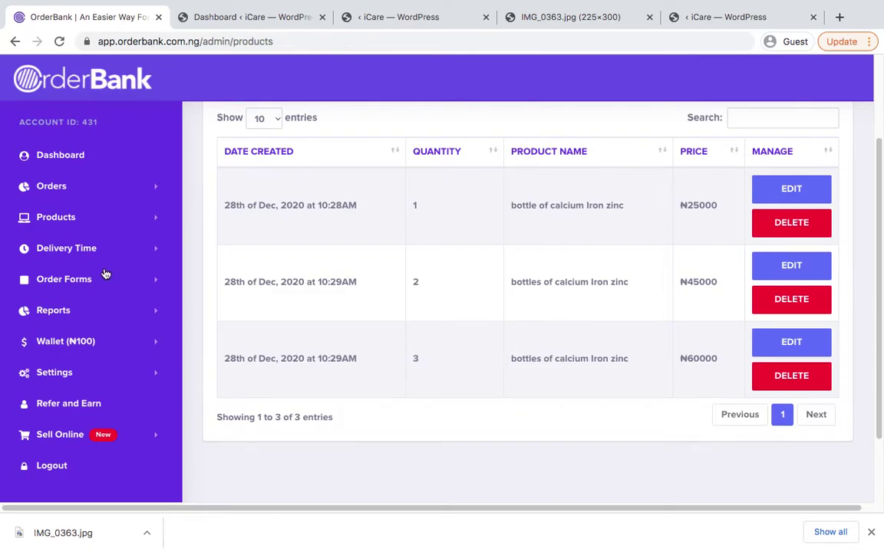
Add 'Deliver Within 48hrs(Within 2days)' as a delivery time, copied from the first example
click(70, 252)
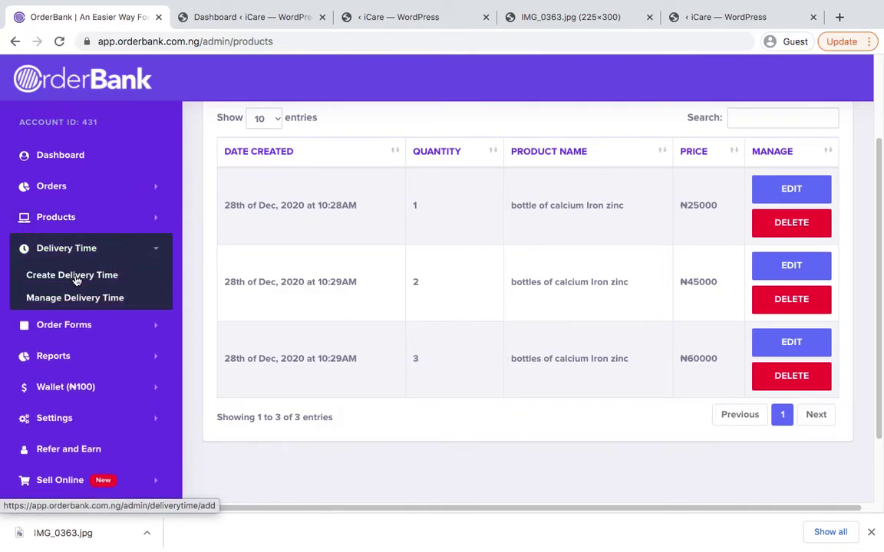
click(76, 280)
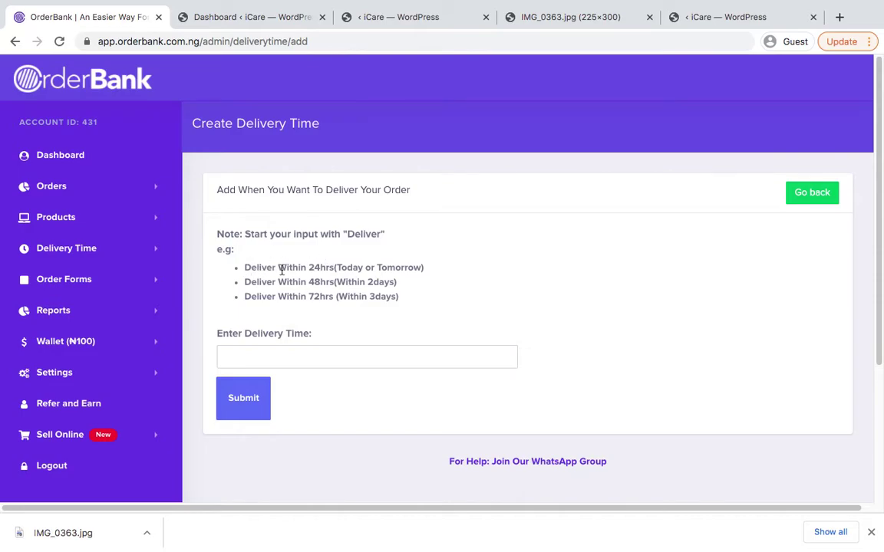
double_click(254, 266)
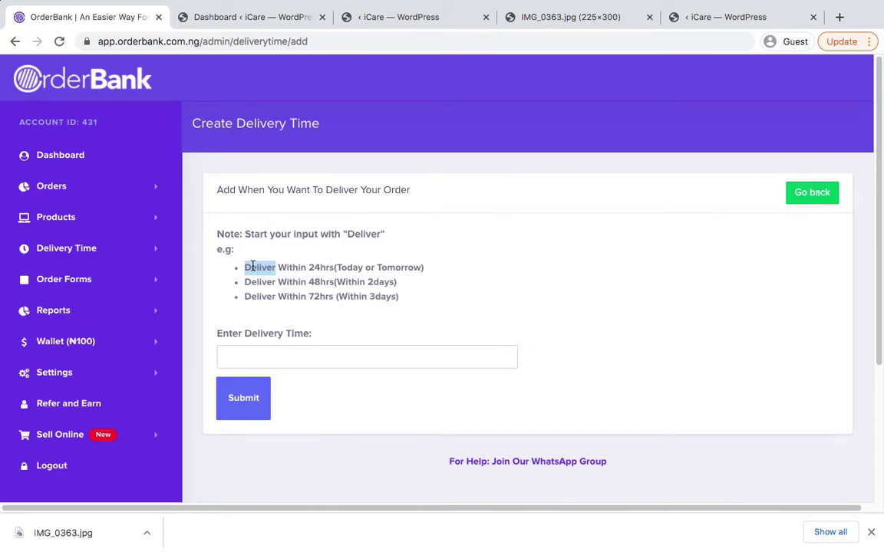
key(shift+Right)
key(shift+Right)
key(shift+Right)
key(shift+Right)
key(shift+Right)
key(shift+Right)
key(shift+Right)
key(shift+Right)
key(shift+Right)
key(shift+Right)
key(shift+Right)
key(shift+Right)
key(shift+Right)
key(shift+Right)
key(shift+Right)
key(shift+Right)
key(shift+Right)
key(shift+Right)
key(shift+Right)
key(shift+Right)
key(shift+Right)
key(shift+Right)
key(shift+Right)
key(shift+Right)
key(shift+Right)
key(shift+Right)
key(shift+Right)
key(shift+Right)
key(shift+Right)
key(shift+Right)
key(ctrl+c)
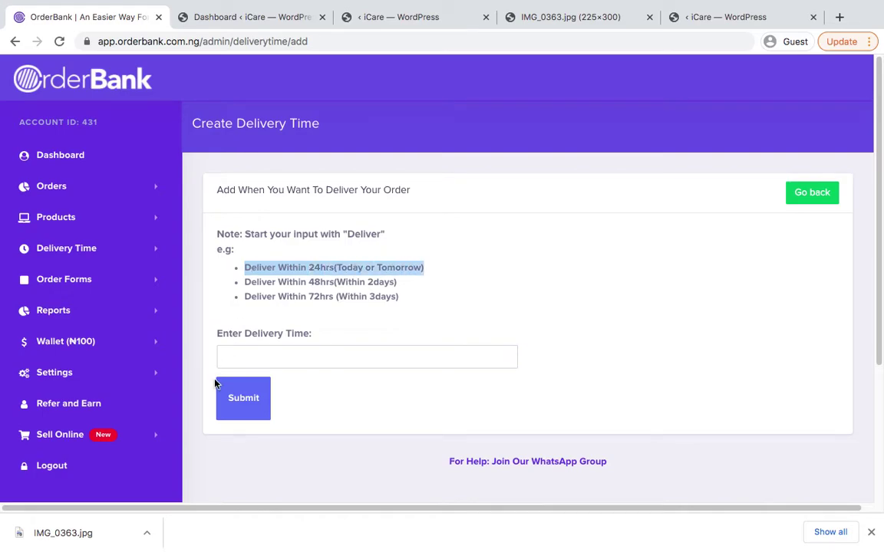
click(246, 361)
key(ctrl+v)
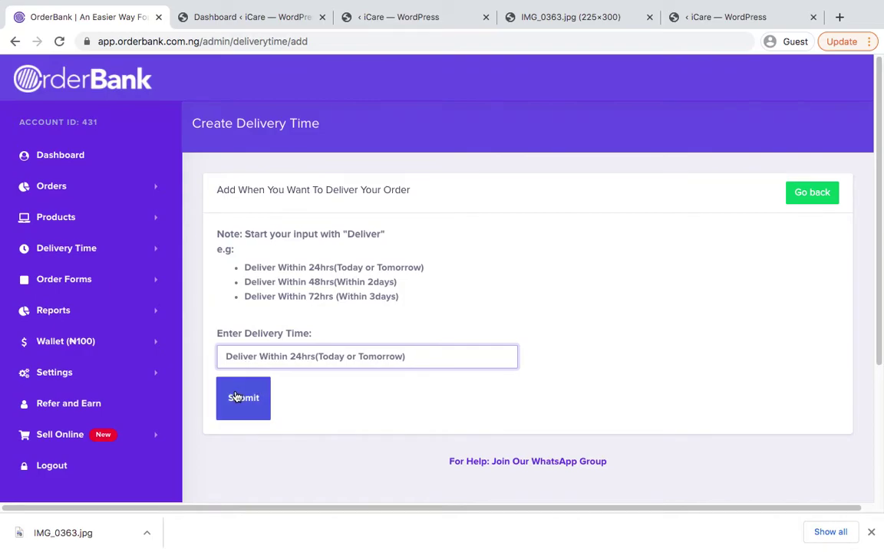
click(255, 404)
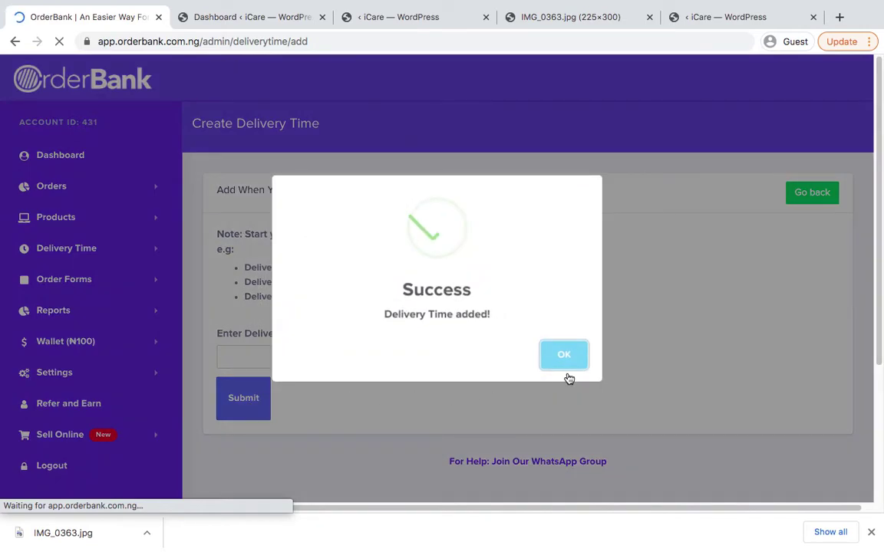
click(566, 353)
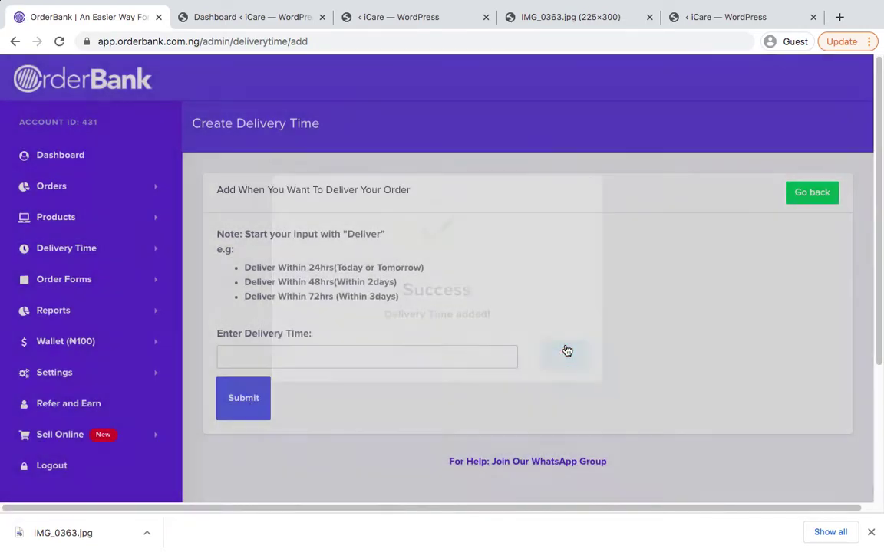
Replace a typed 'Deliver today' with the second example delivery line and submit it
click(292, 353)
text(Del)
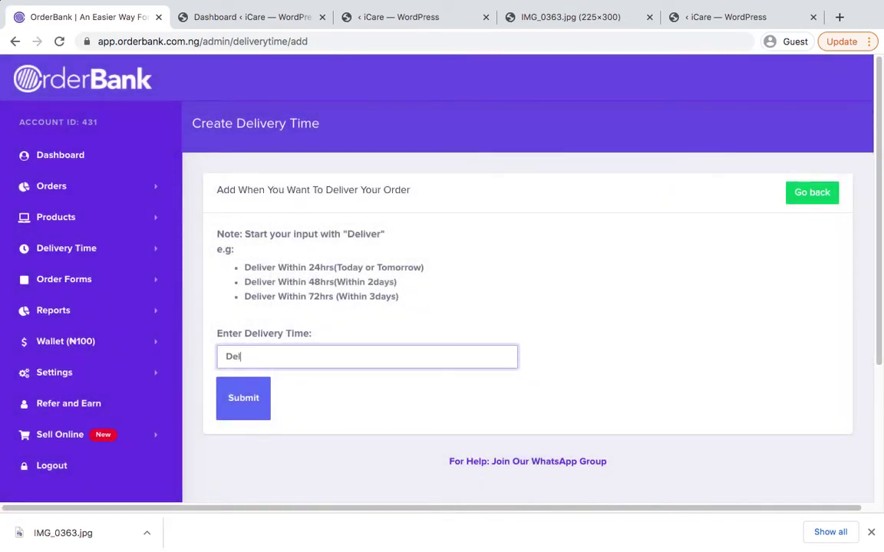
text(iver today)
key(ctrl+a)
key(BackSpace)
triple_click(263, 285)
key(ctrl+c)
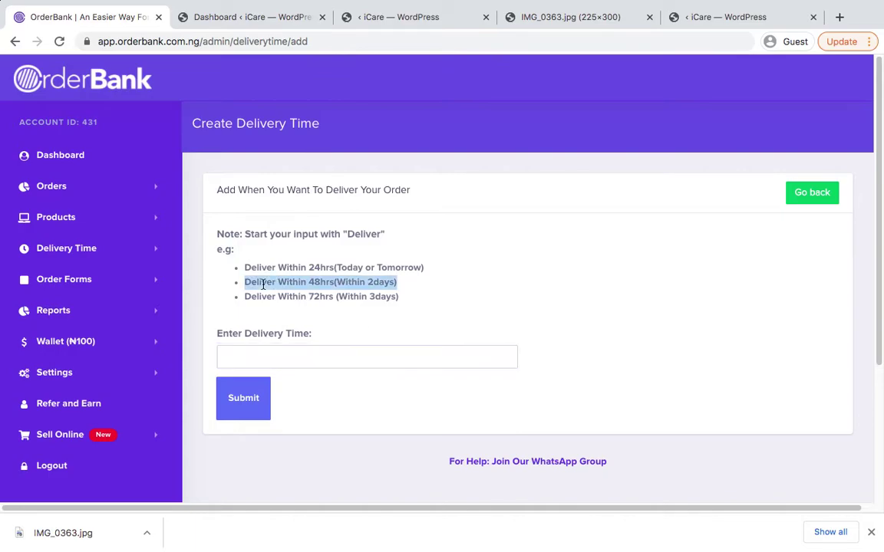
click(270, 357)
key(ctrl+v)
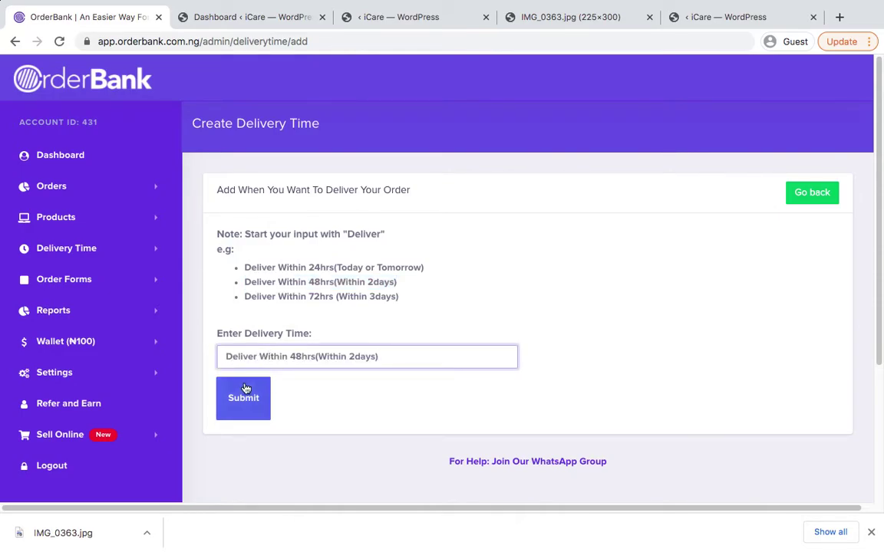
click(234, 395)
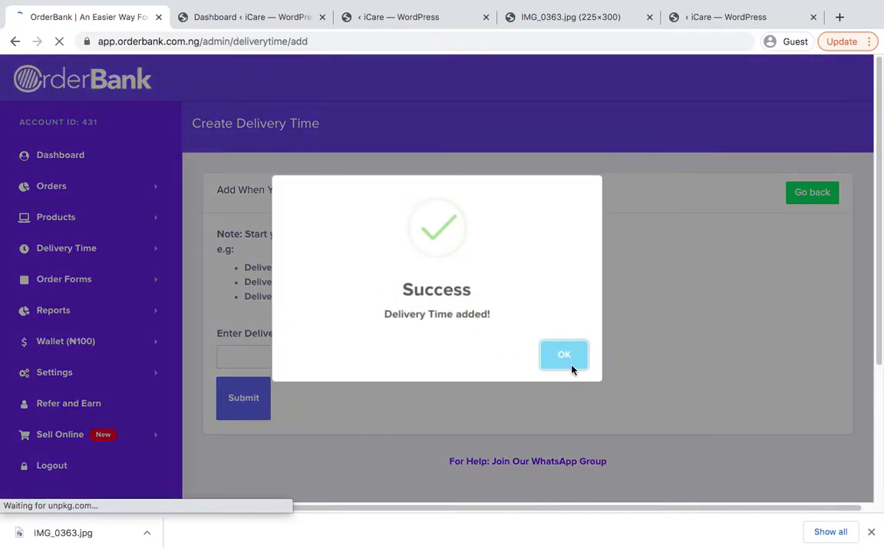
click(567, 362)
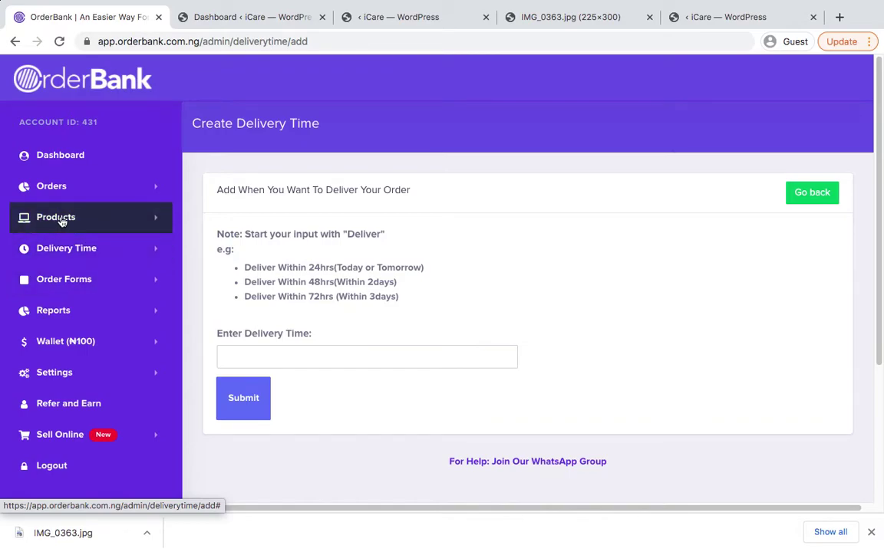
Start a new order form named 'Calcium product'
click(48, 281)
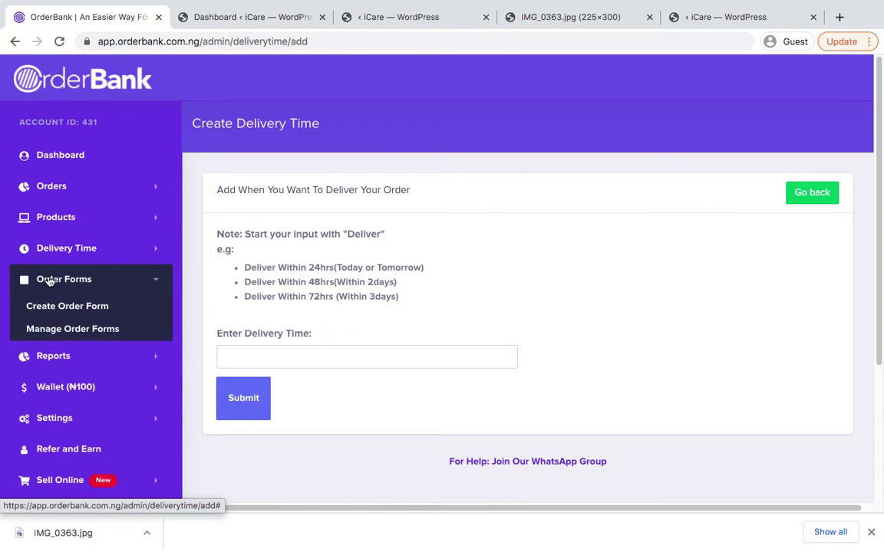
click(60, 310)
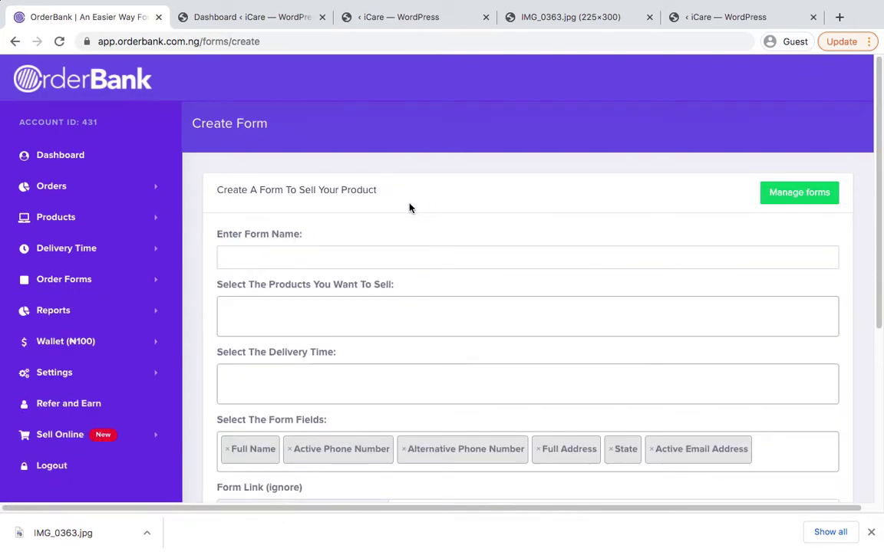
scroll(409, 208, down, 2)
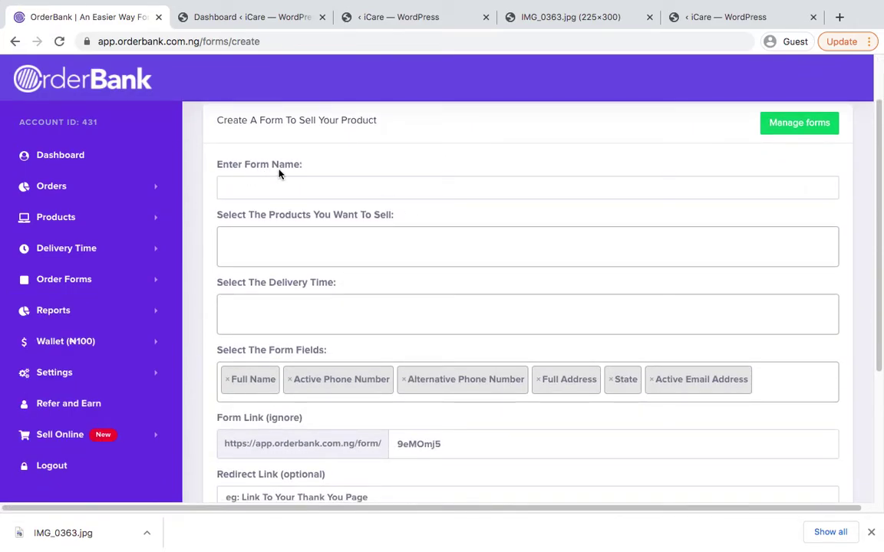
click(261, 187)
text(Ca)
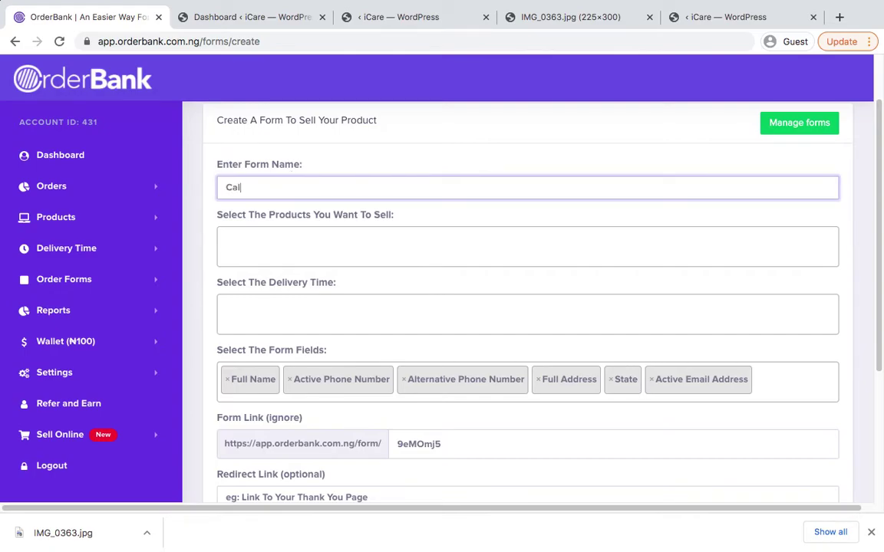
text(lcium product)
click(303, 221)
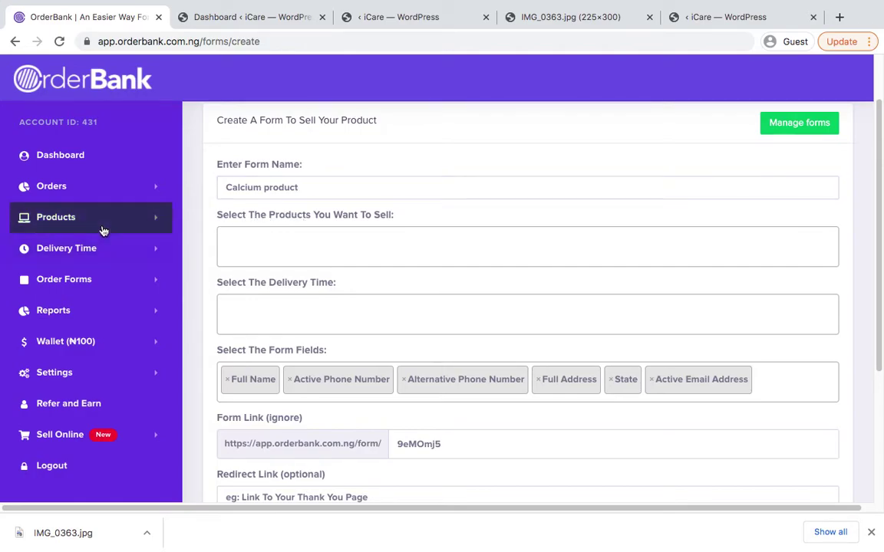
Add the one-, two- and three-bottle calcium Iron zinc products to the form
click(265, 248)
click(369, 281)
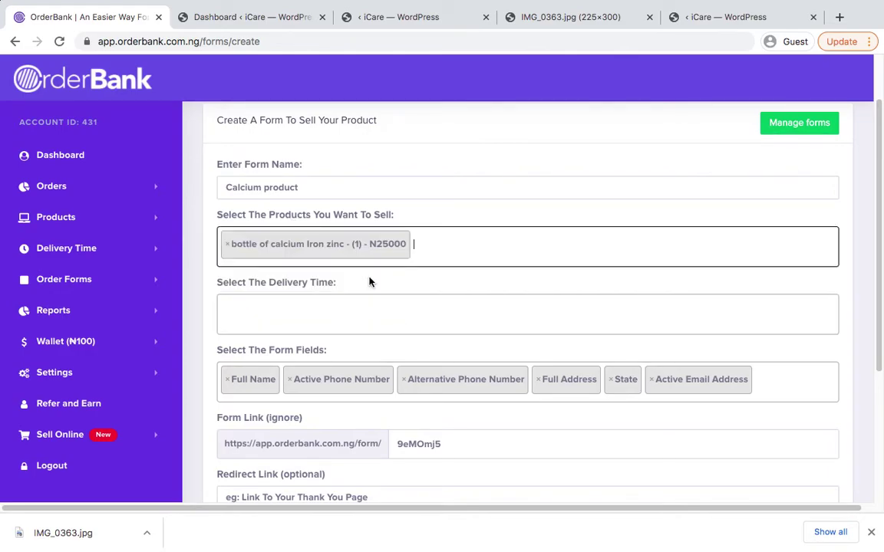
click(460, 247)
click(376, 302)
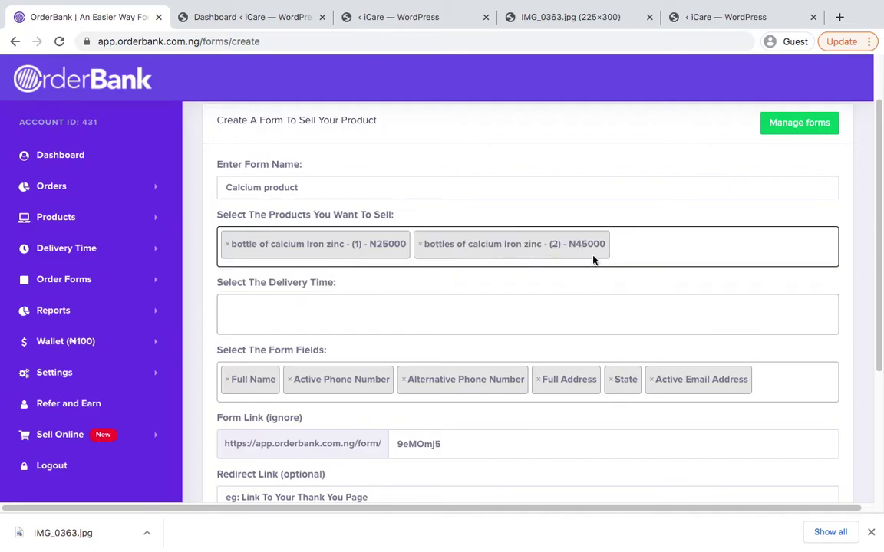
click(651, 240)
click(432, 320)
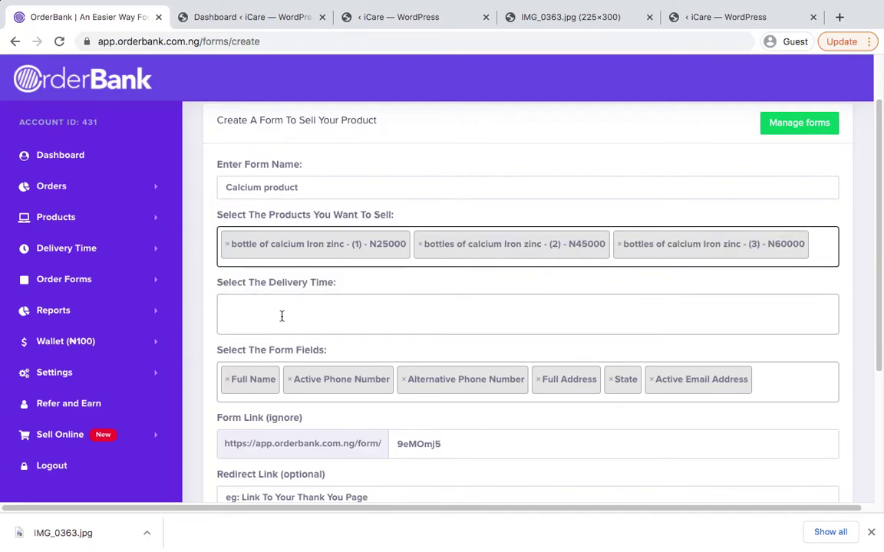
Choose the 24-hour and 48-hour delivery options and go to the redirect link field
scroll(246, 284, down, 1)
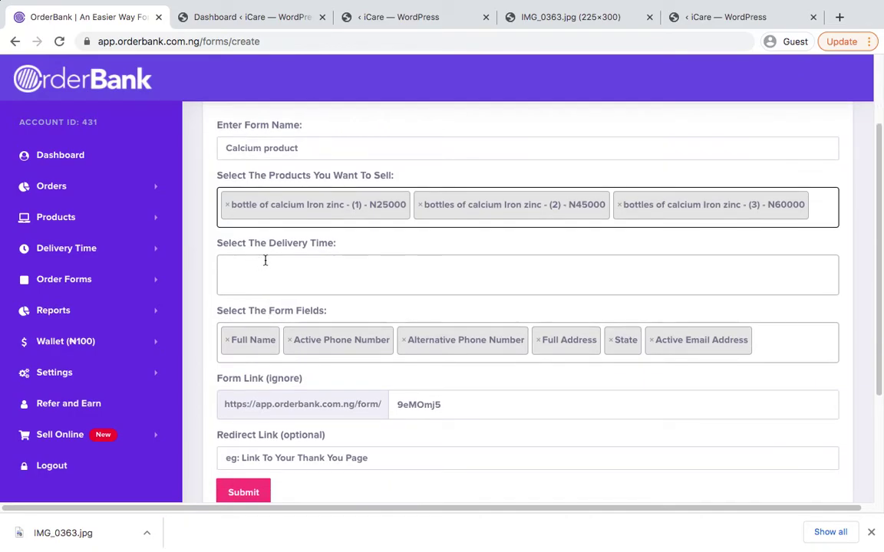
click(243, 277)
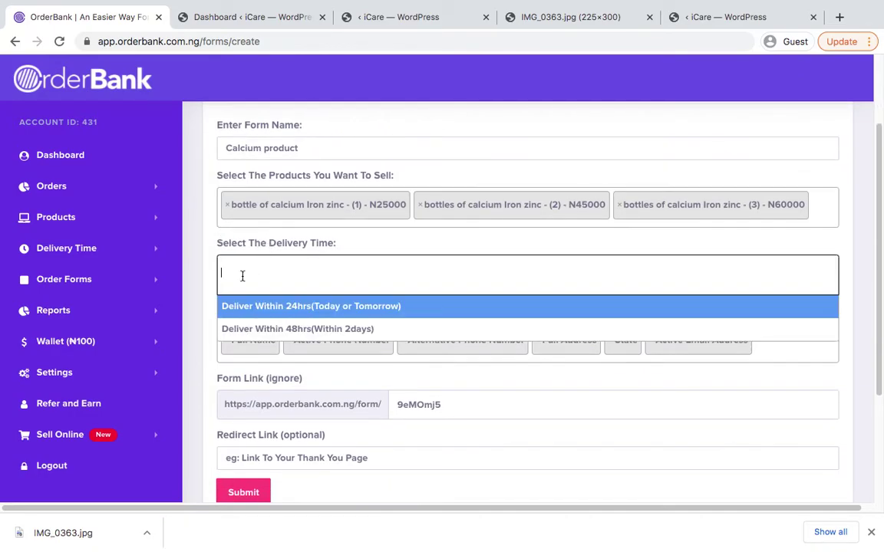
click(315, 308)
click(461, 266)
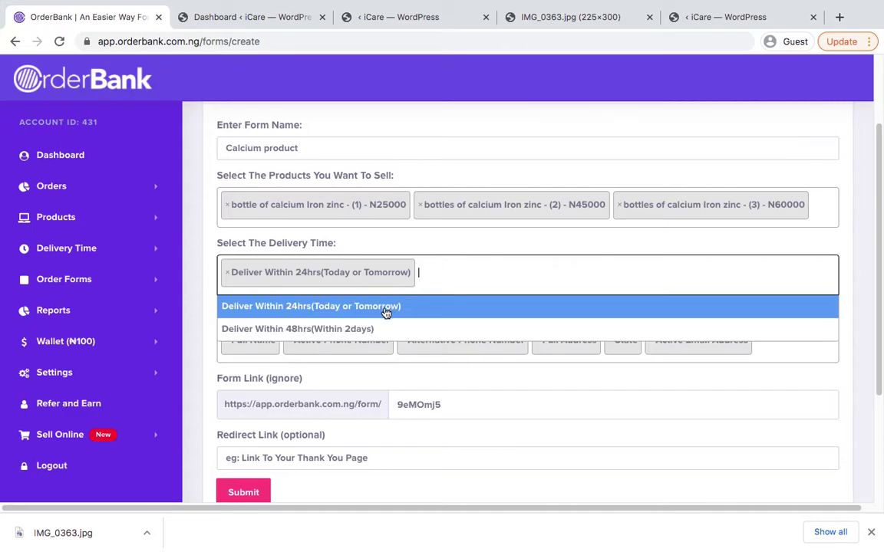
click(376, 329)
scroll(434, 320, down, 2)
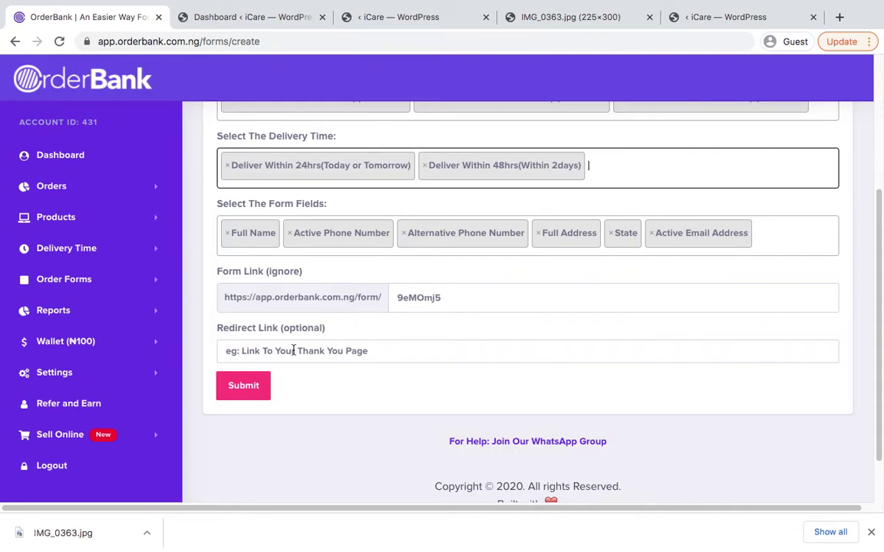
click(361, 353)
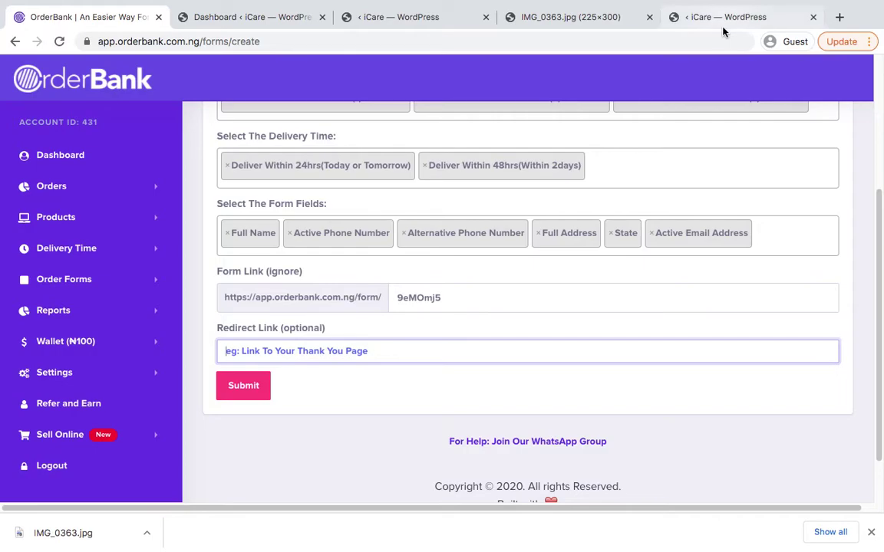
Select the thank-you page's /copy-calcium-2-set2thankyou/ permalink URL in the editor
click(701, 16)
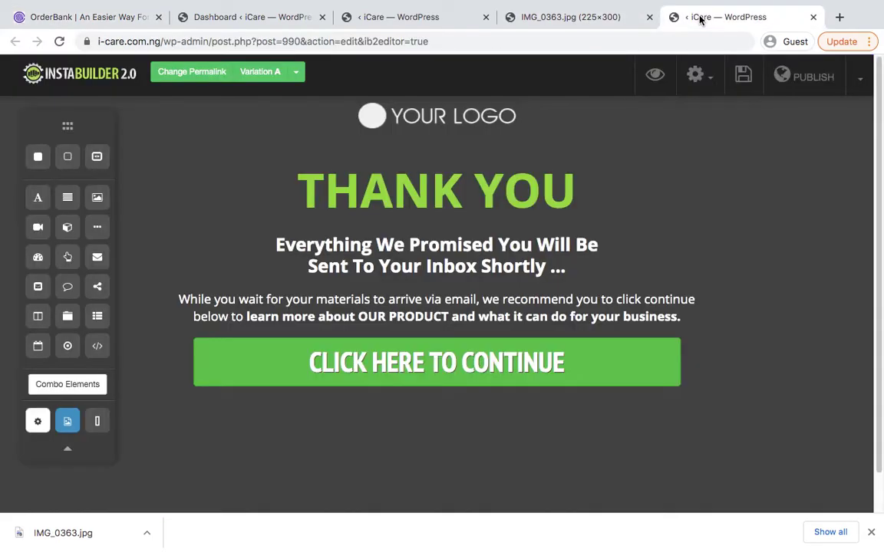
click(208, 73)
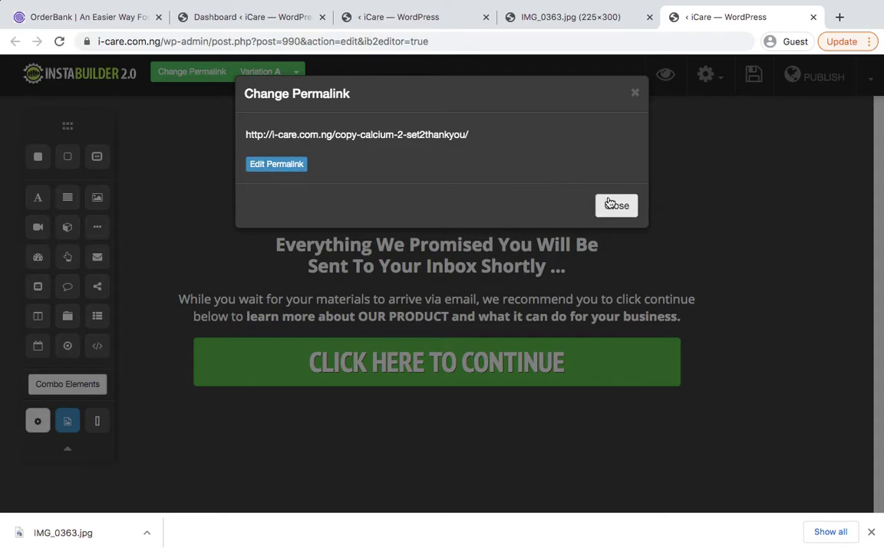
triple_click(386, 134)
key(ctrl+c)
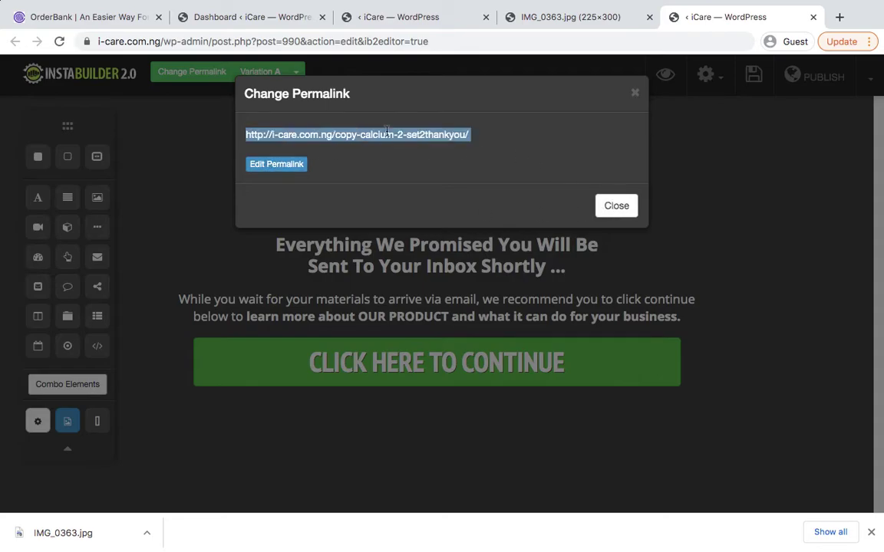
click(278, 22)
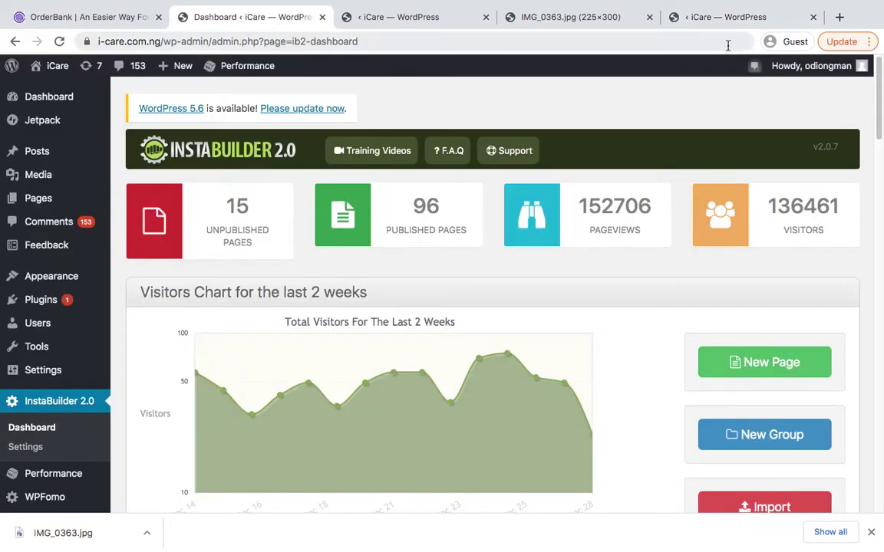
click(731, 20)
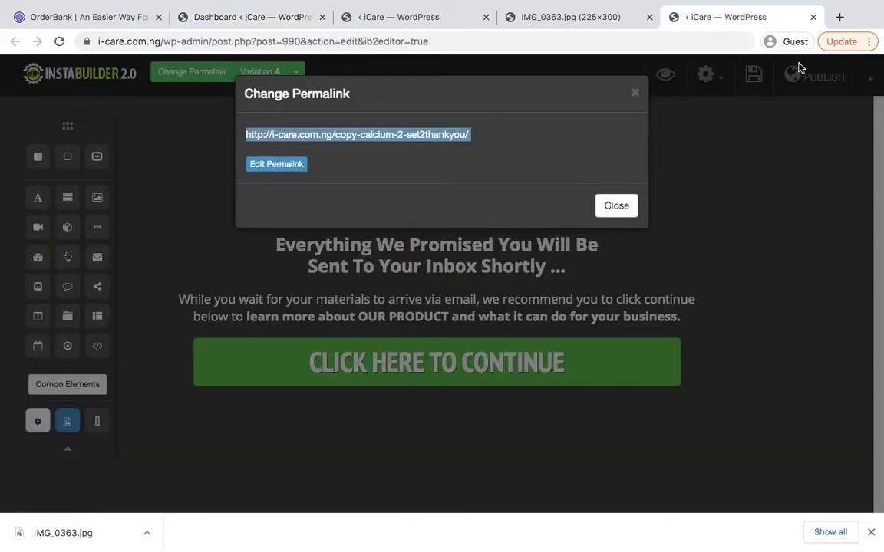
Publish the thank-you page and return to the OrderBank order form
click(620, 206)
click(812, 79)
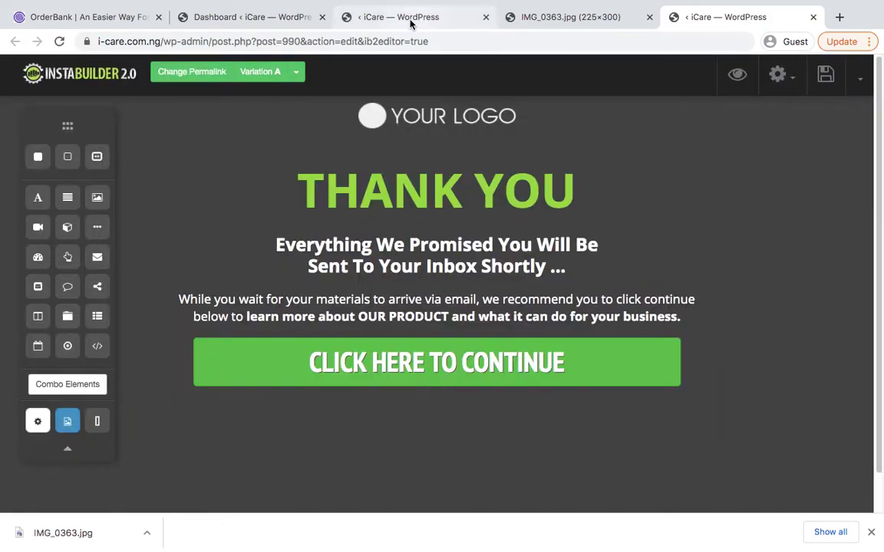
click(111, 18)
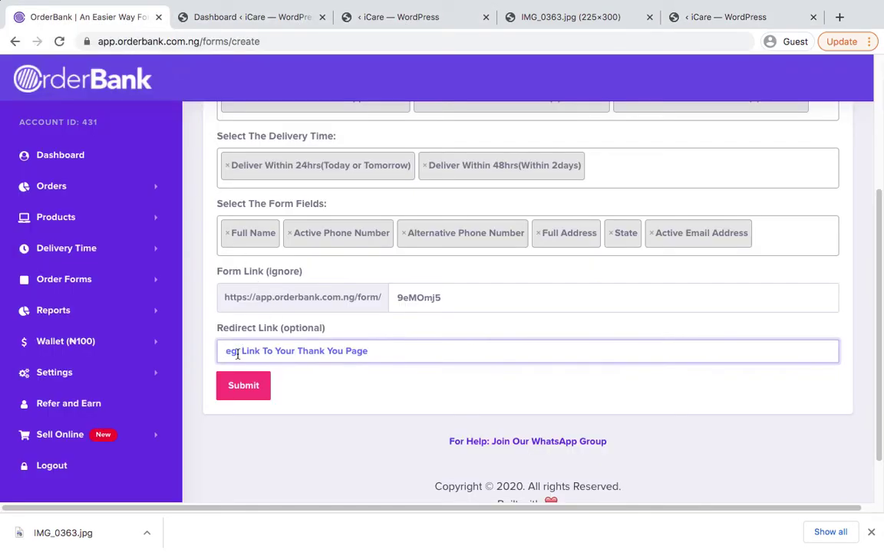
Paste the thank-you URL as the redirect link and save the Calcium product form
key(ctrl+v)
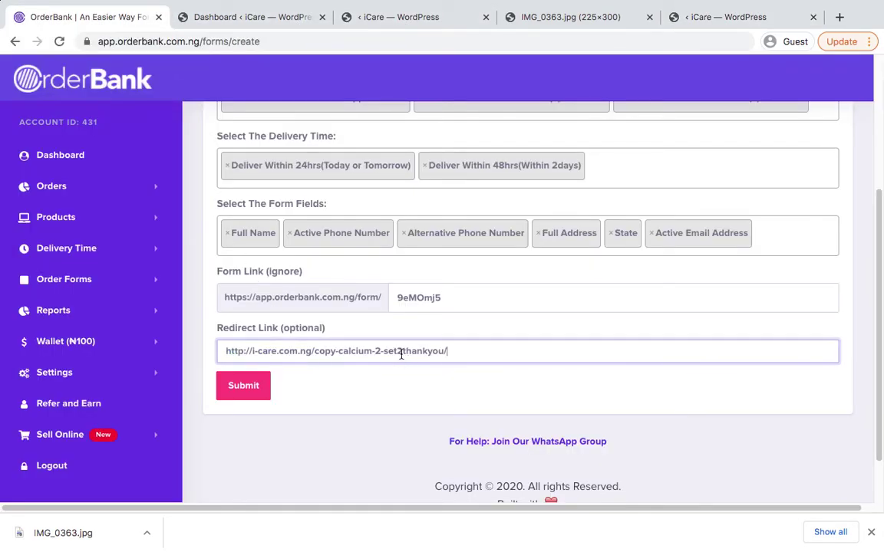
scroll(376, 360, up, 3)
scroll(376, 361, down, 3)
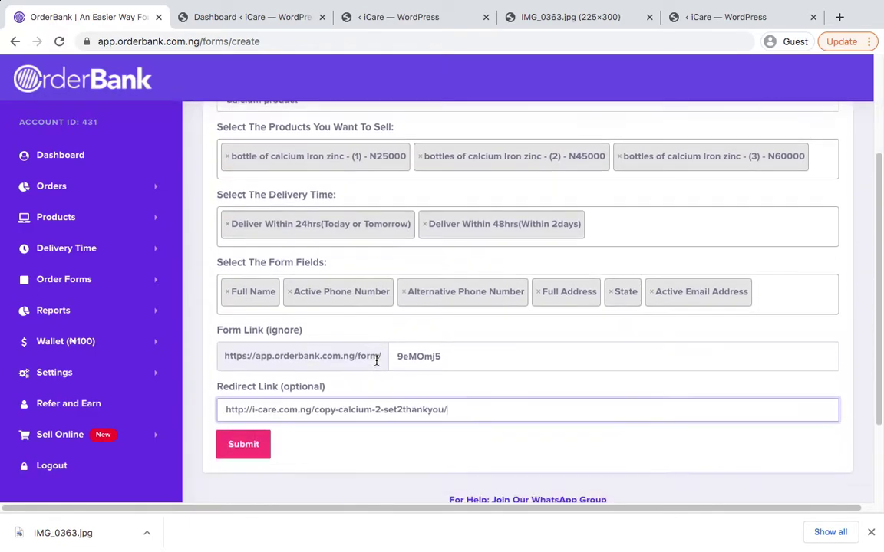
click(247, 405)
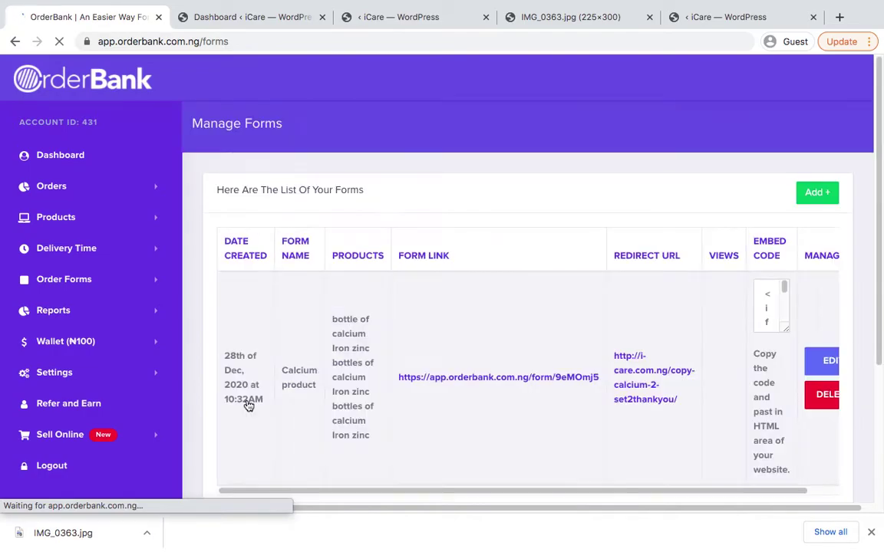
Scroll the forms table right until the Embed Code column shows
scroll(444, 335, down, 2)
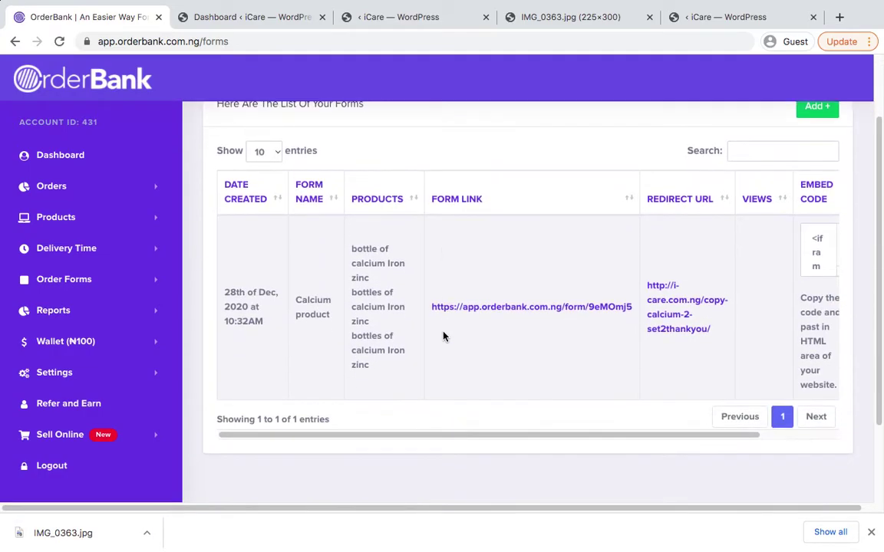
scroll(375, 287, up, 1)
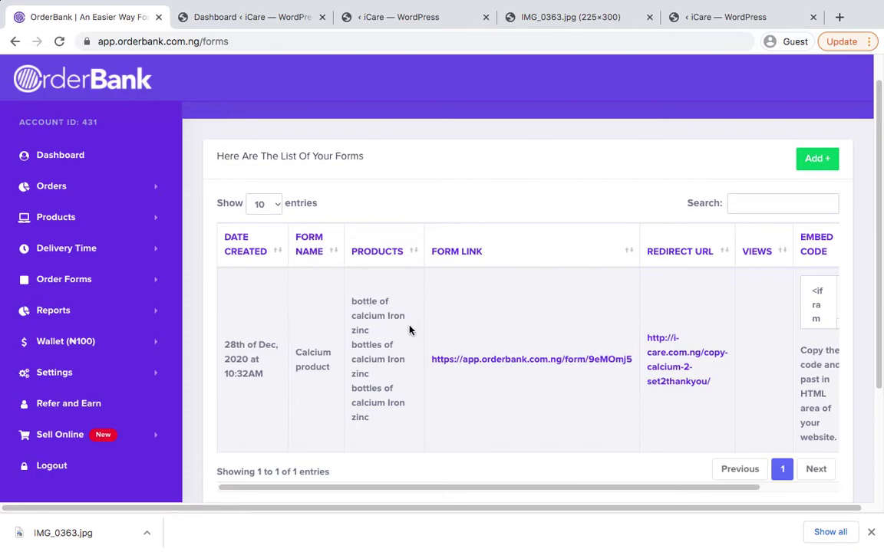
scroll(409, 330, down, 1)
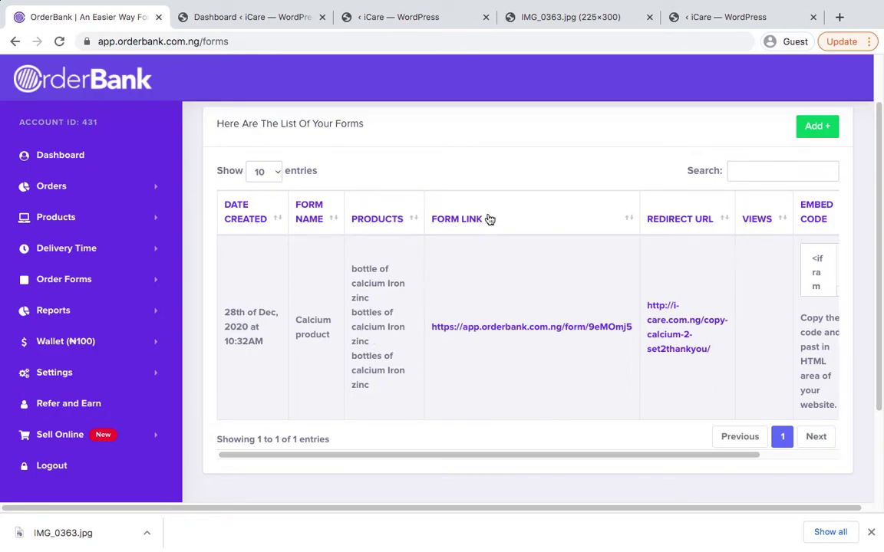
scroll(512, 273, right, 5)
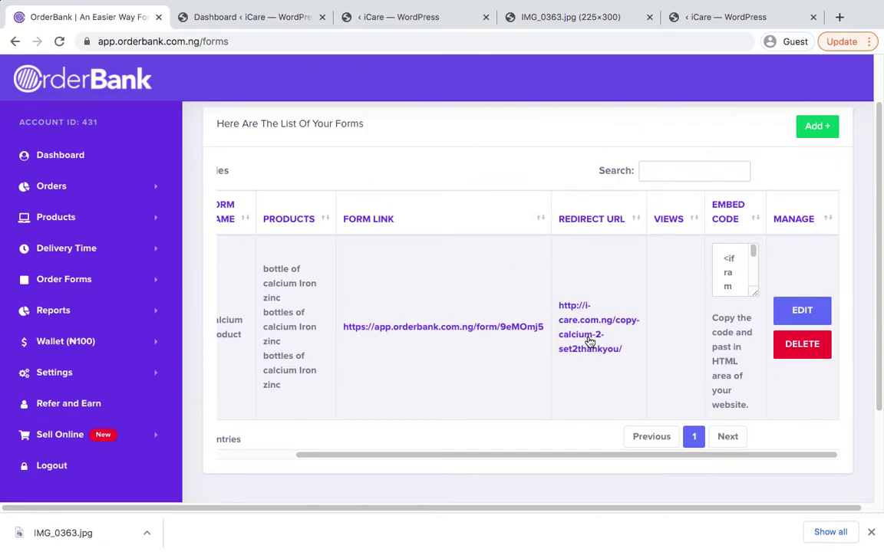
scroll(583, 318, right, 1)
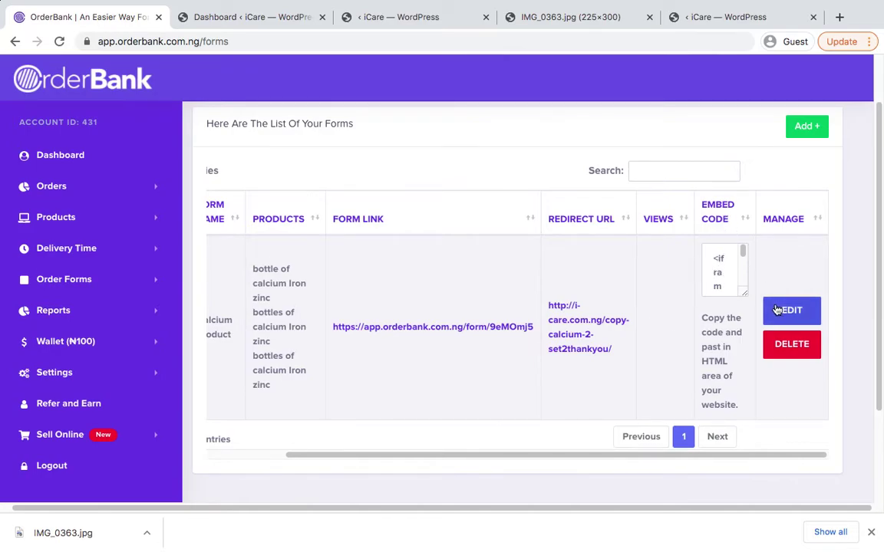
Copy the Calcium product form's full iframe embed code
click(715, 273)
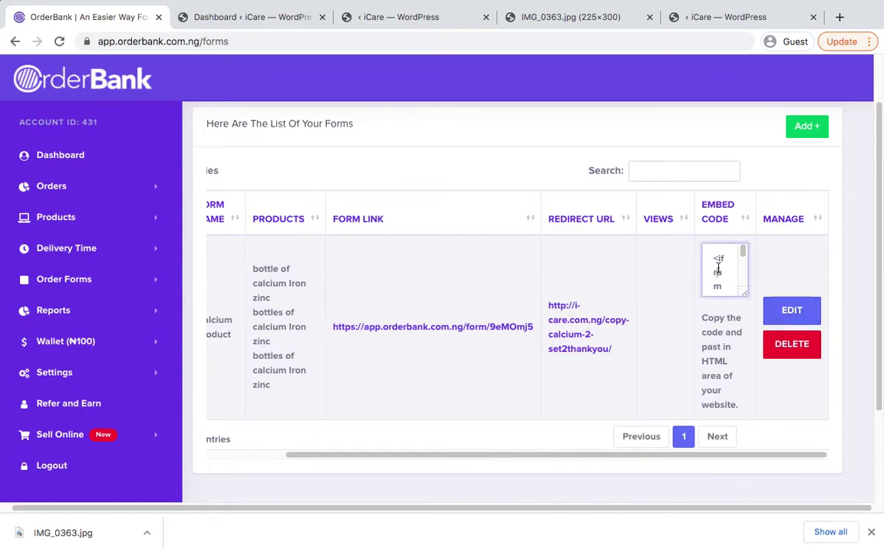
key(ctrl+a)
right_click(718, 268)
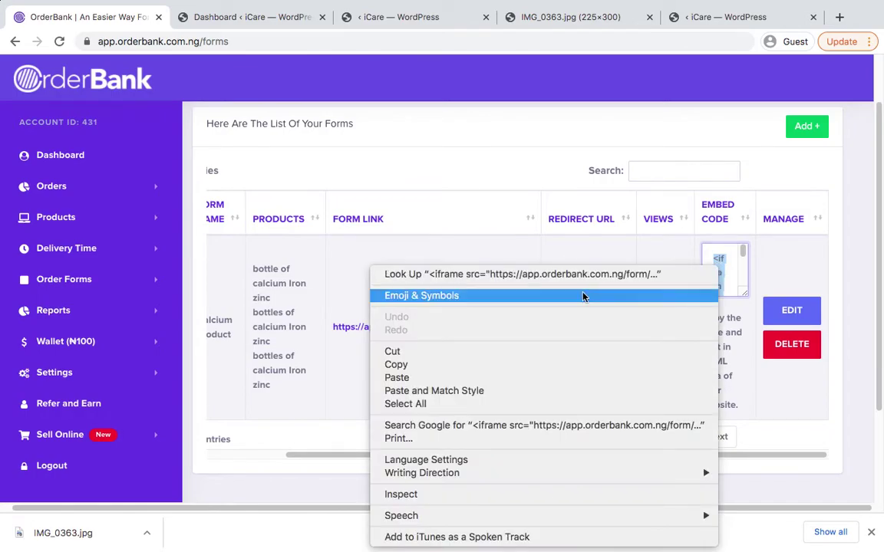
click(493, 365)
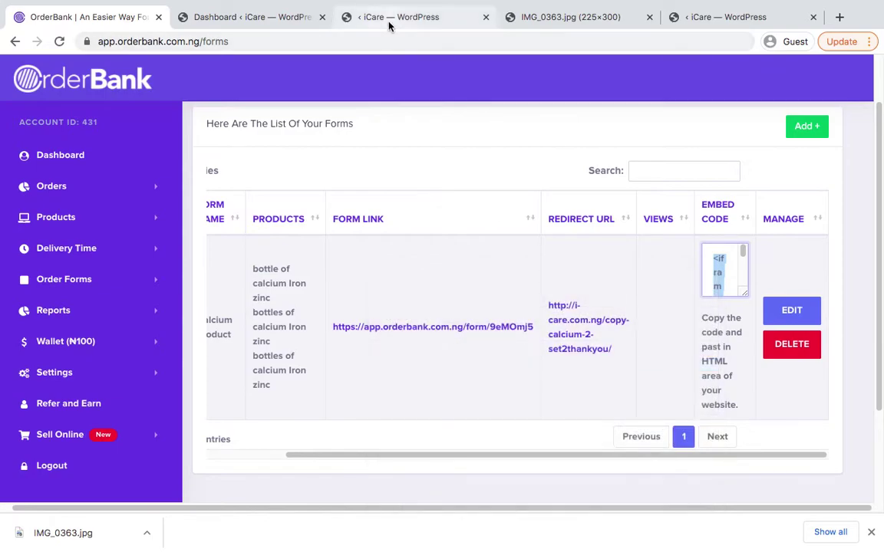
Drag an HTML/CSS/JavaScript code element above the Sincerely sign-off
click(389, 23)
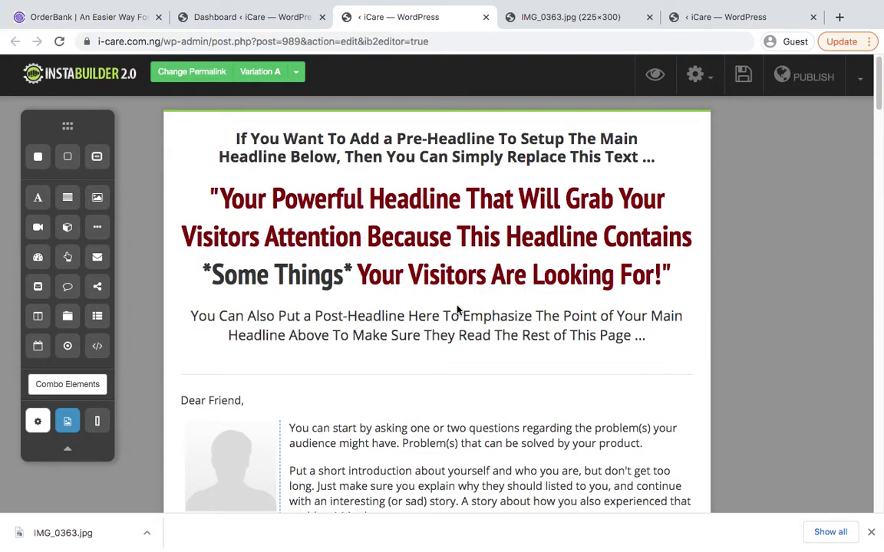
scroll(470, 300, down, 20)
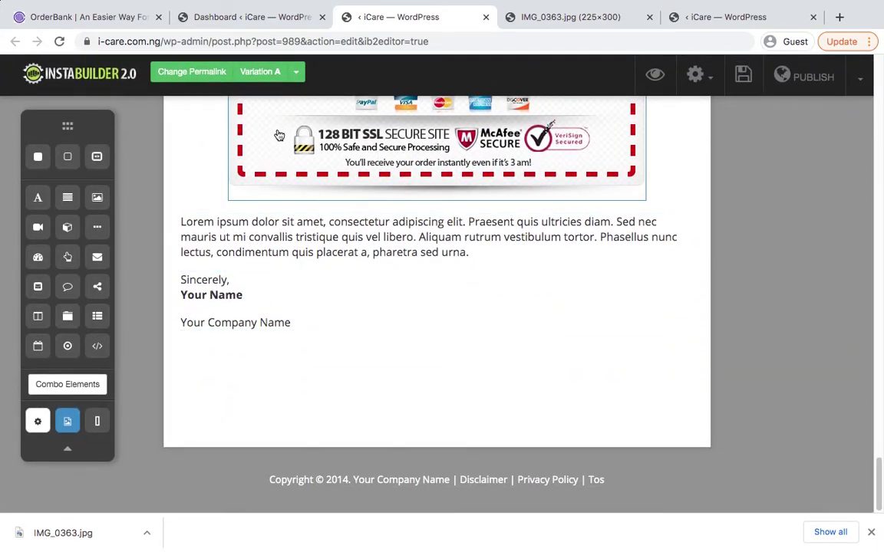
click(102, 348)
drag(103, 347, 303, 266)
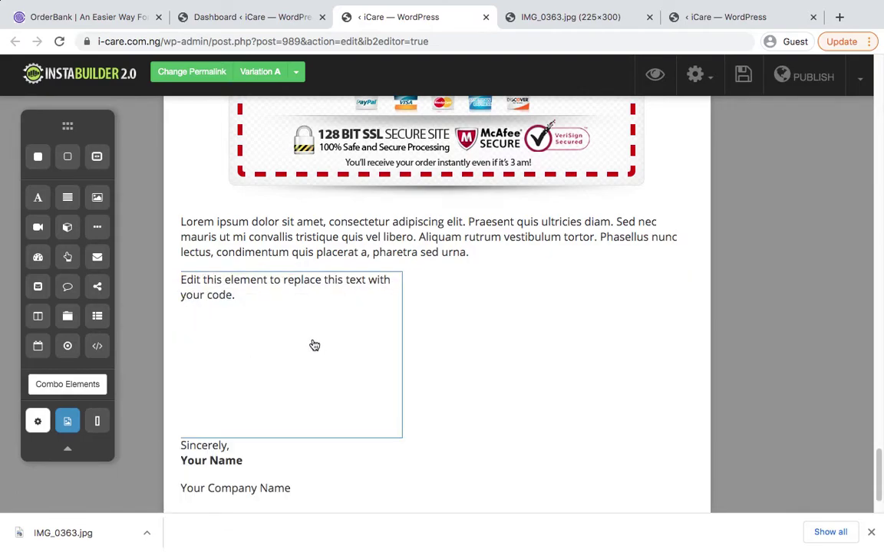
Stretch the new code block to full page width
click(318, 346)
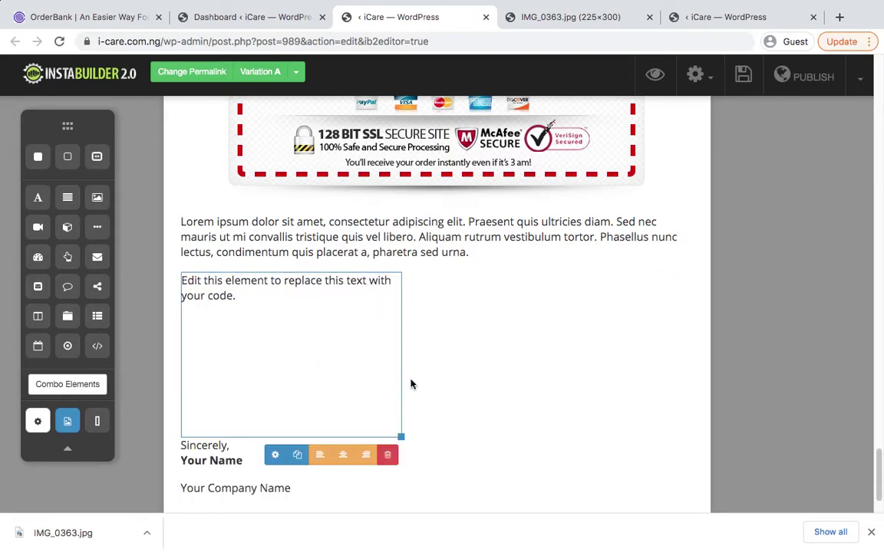
mouse_move(401, 357)
drag(394, 358, 744, 358)
click(321, 342)
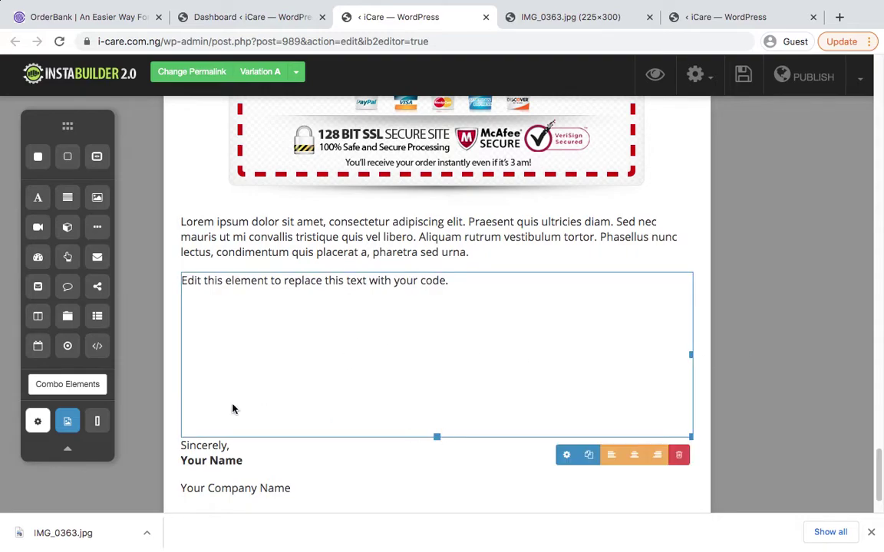
Replace the code block's placeholder with the OrderBank iframe and preview the form
click(564, 456)
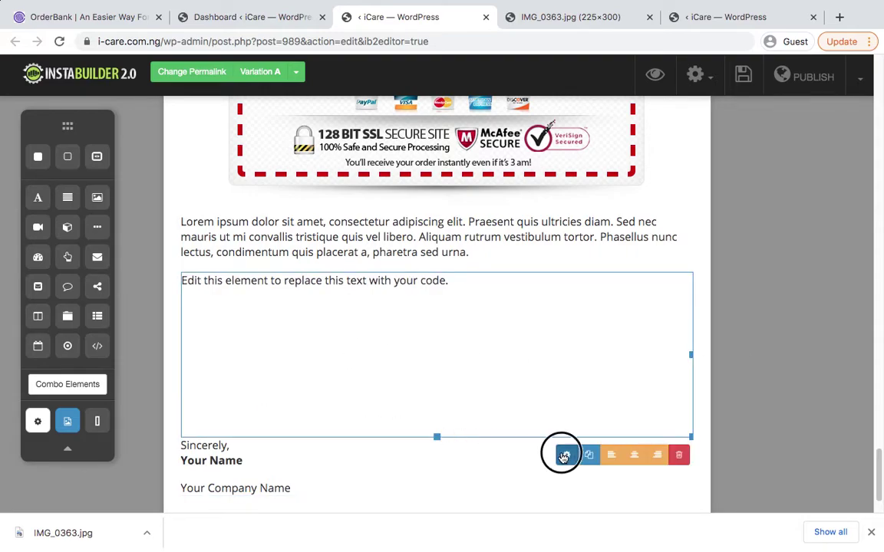
click(776, 189)
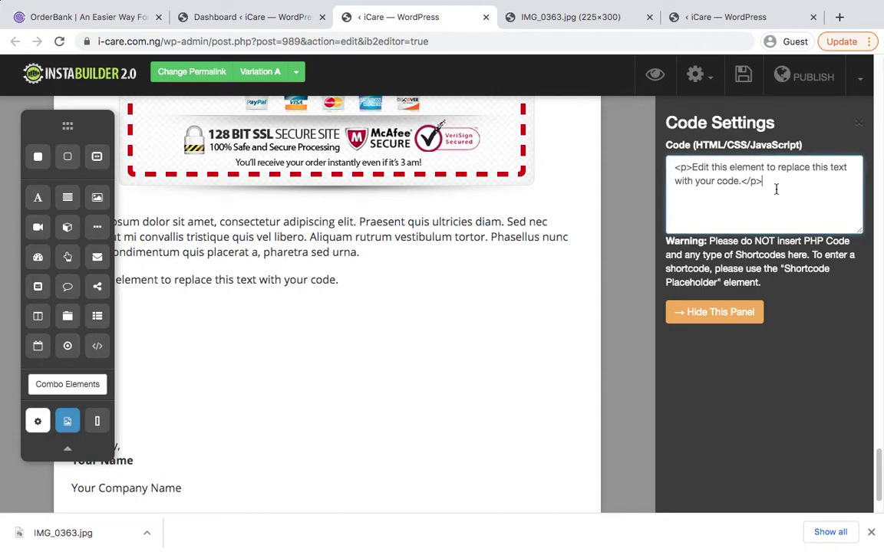
key(ctrl+a)
key(BackSpace)
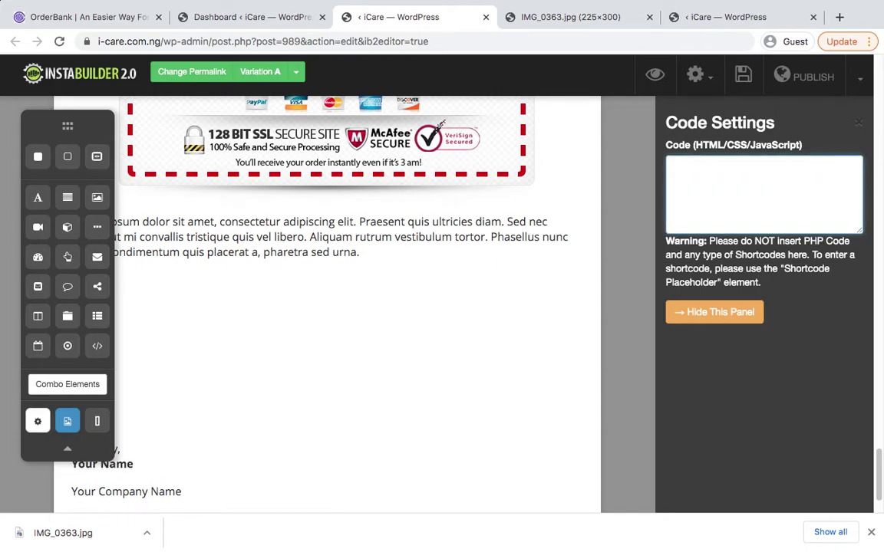
key(ctrl+v)
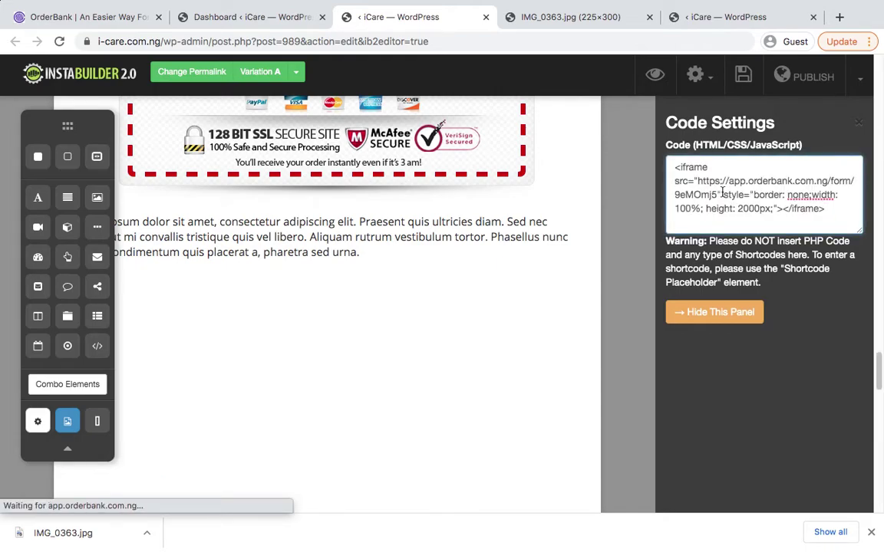
click(855, 125)
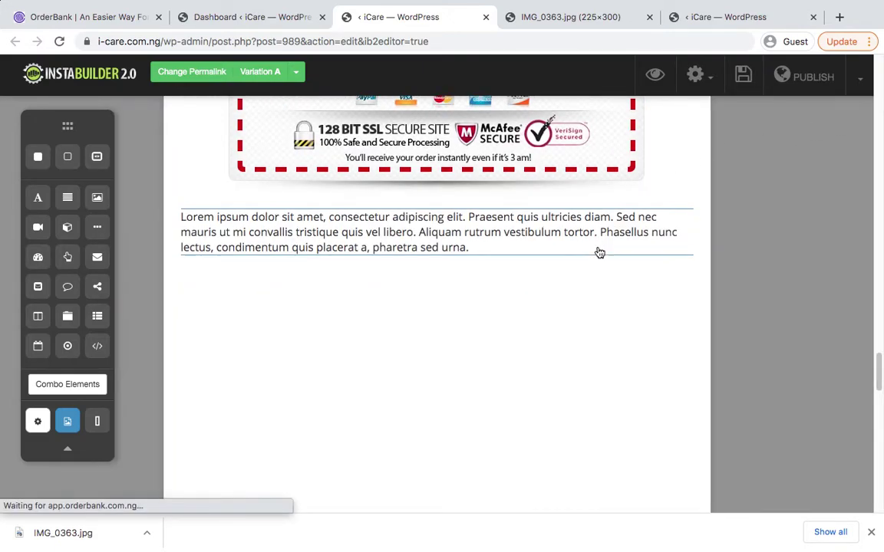
scroll(599, 252, down, 3)
scroll(699, 229, up, 2)
scroll(698, 231, up, 2)
scroll(698, 230, down, 3)
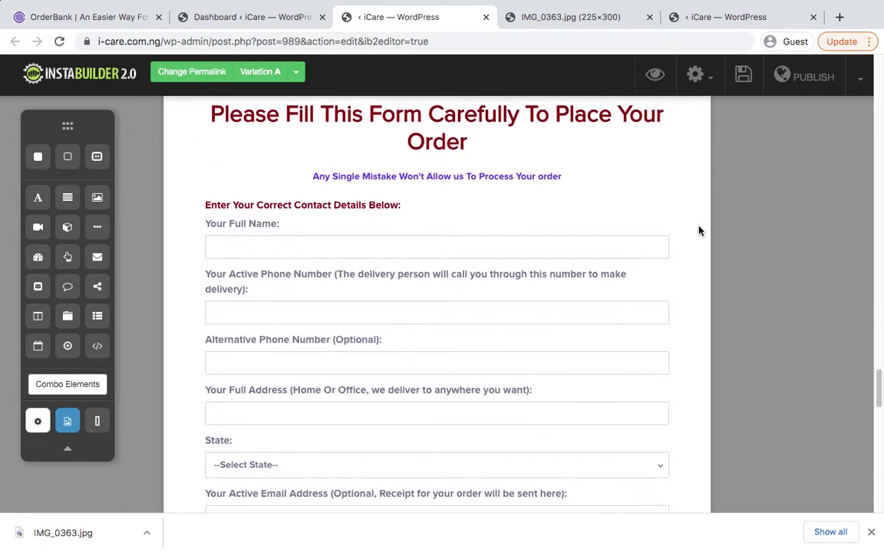
scroll(698, 230, up, 2)
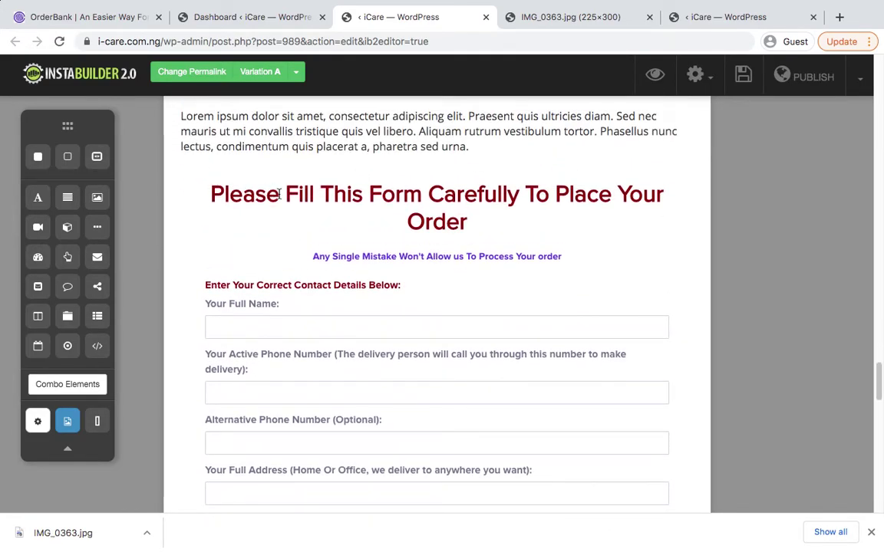
scroll(416, 208, down, 5)
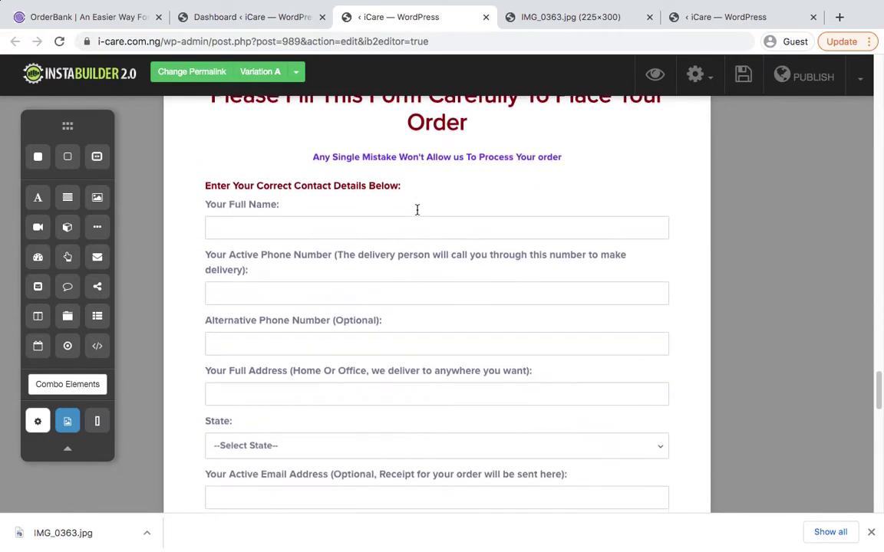
scroll(416, 209, down, 2)
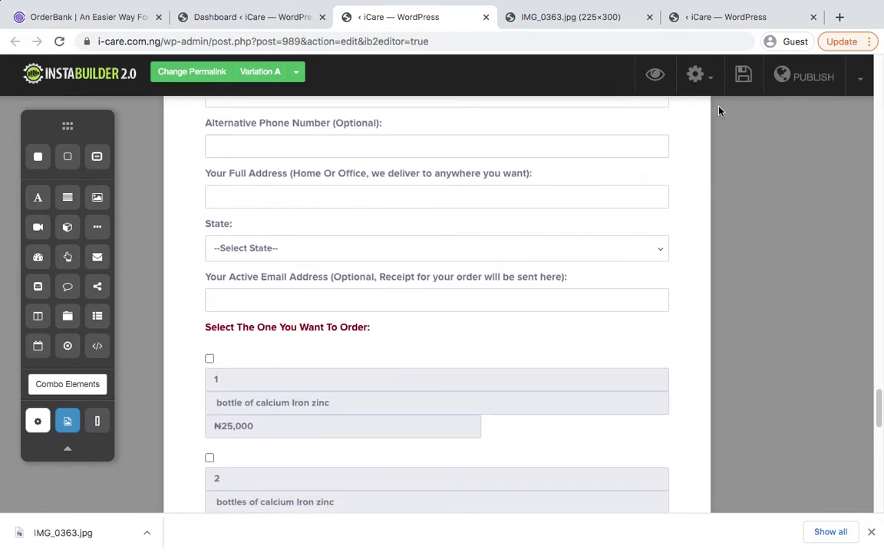
Save the page and return to the OrderBank forms list
click(743, 74)
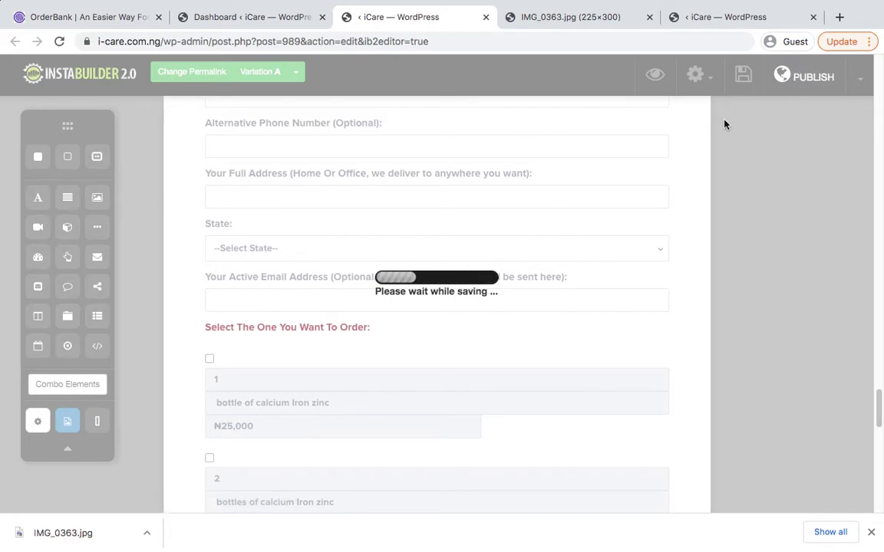
scroll(685, 151, down, 2)
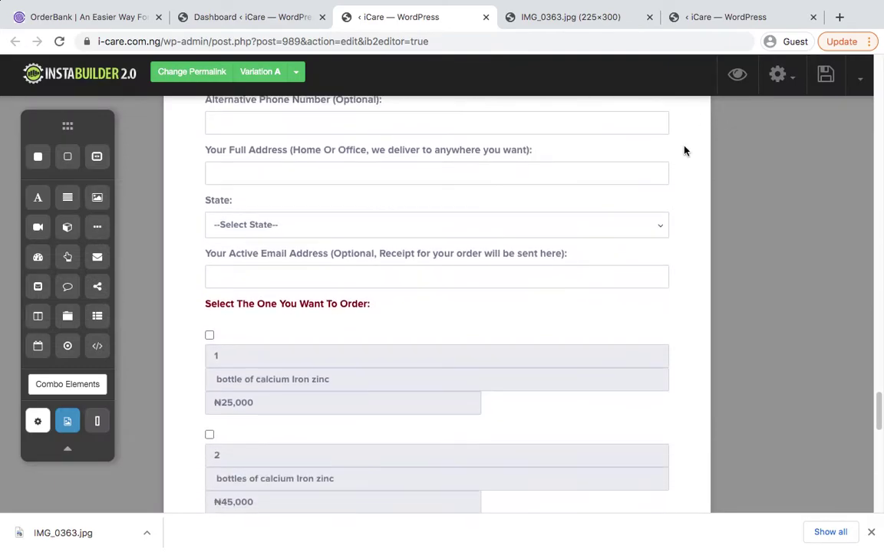
click(826, 74)
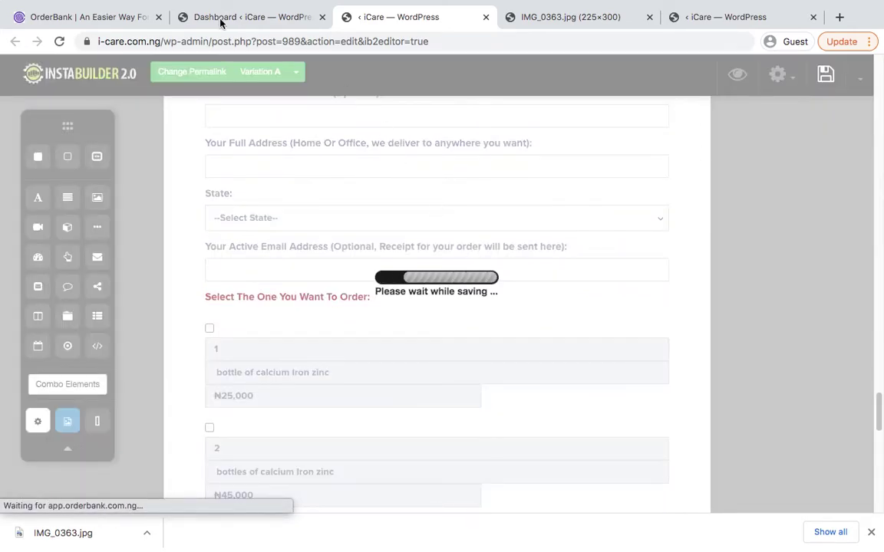
click(74, 17)
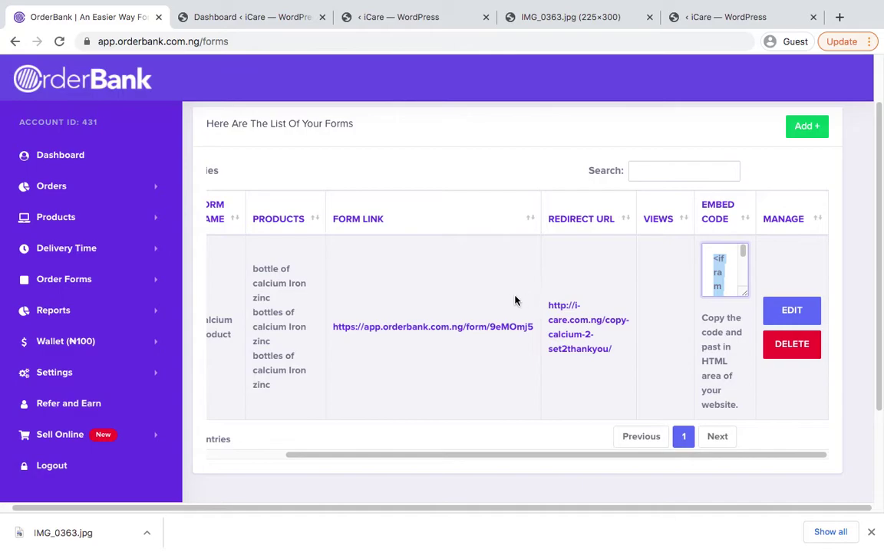
Open the Calcium product form link in a new tab and select its web address
click(459, 290)
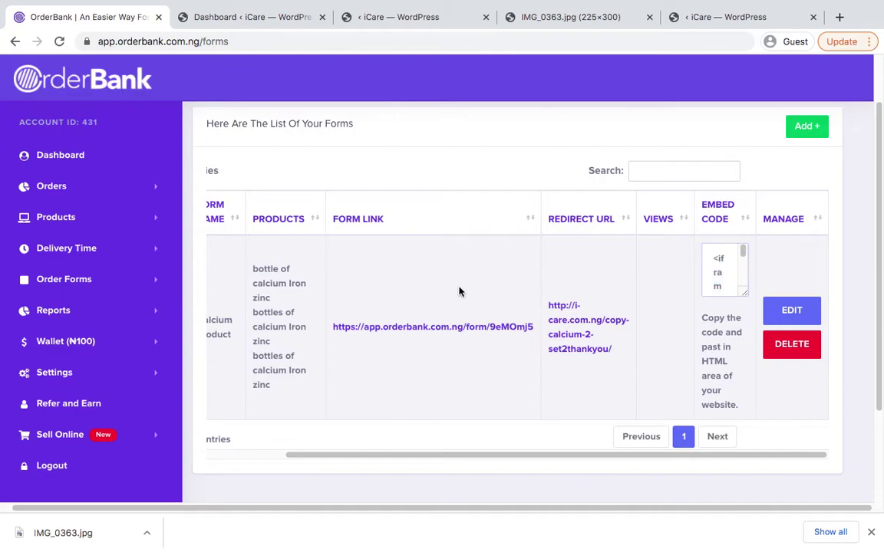
super+click(388, 331)
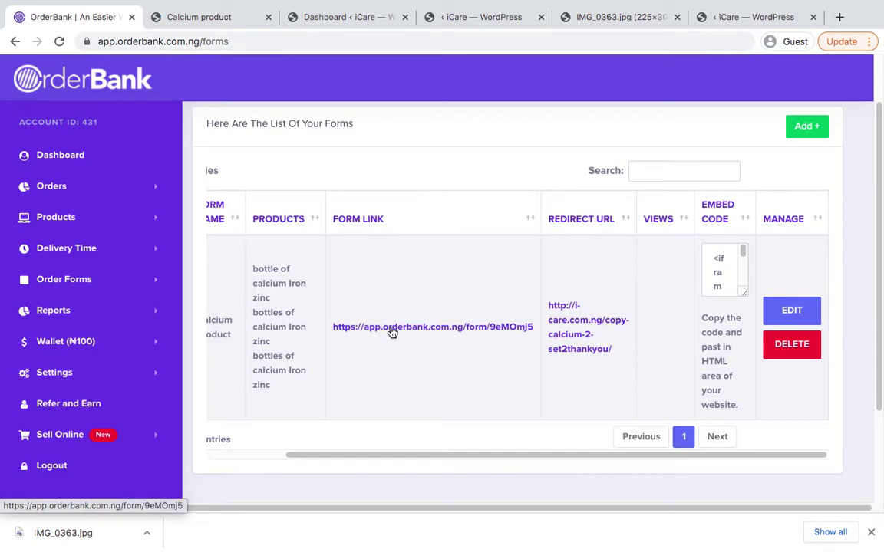
click(204, 12)
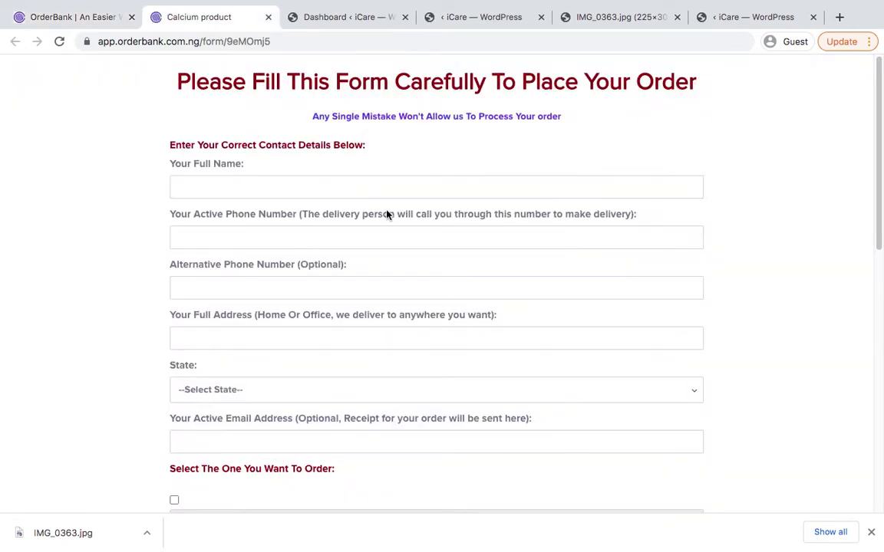
scroll(387, 215, down, 8)
scroll(387, 215, up, 4)
scroll(387, 211, up, 5)
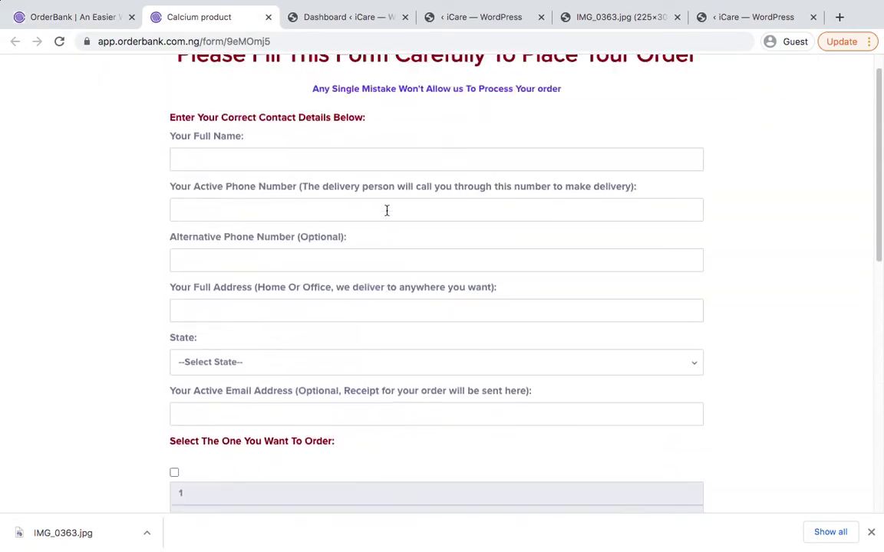
click(282, 36)
key(super+c)
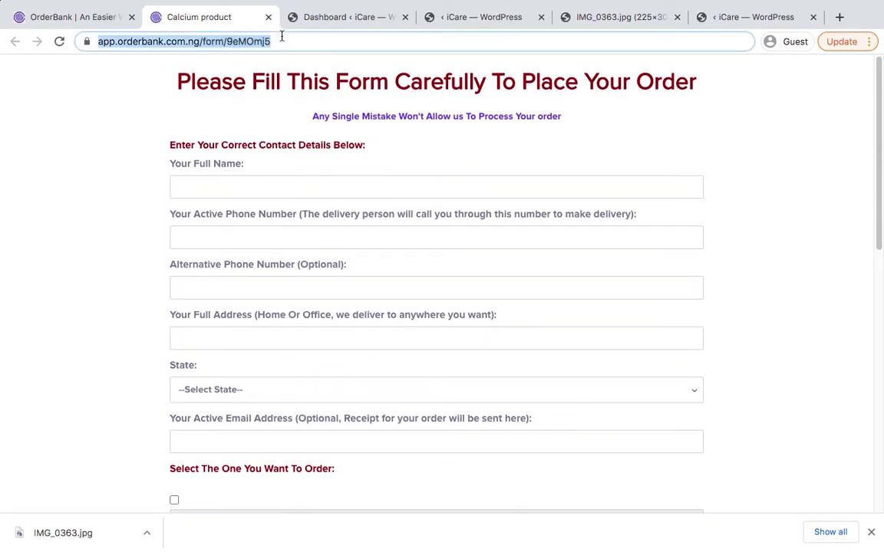
click(491, 23)
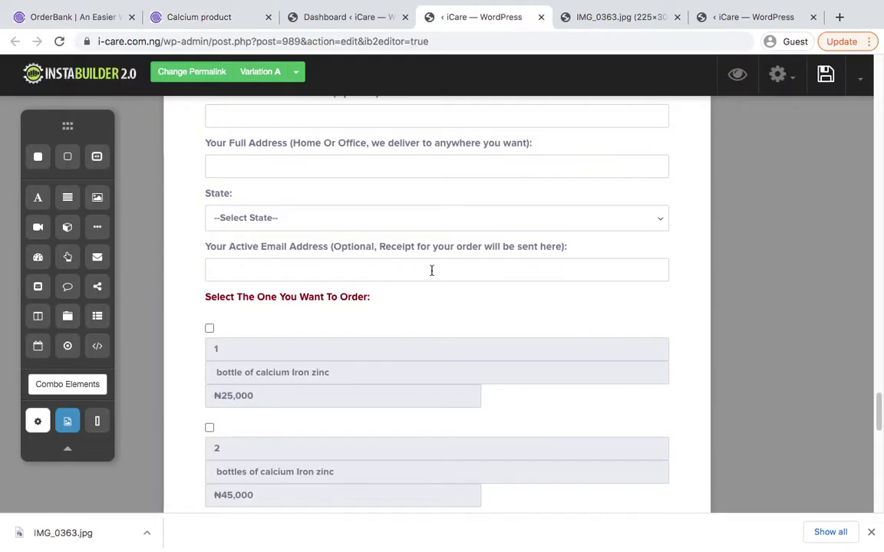
scroll(430, 276, down, 5)
scroll(428, 292, up, 10)
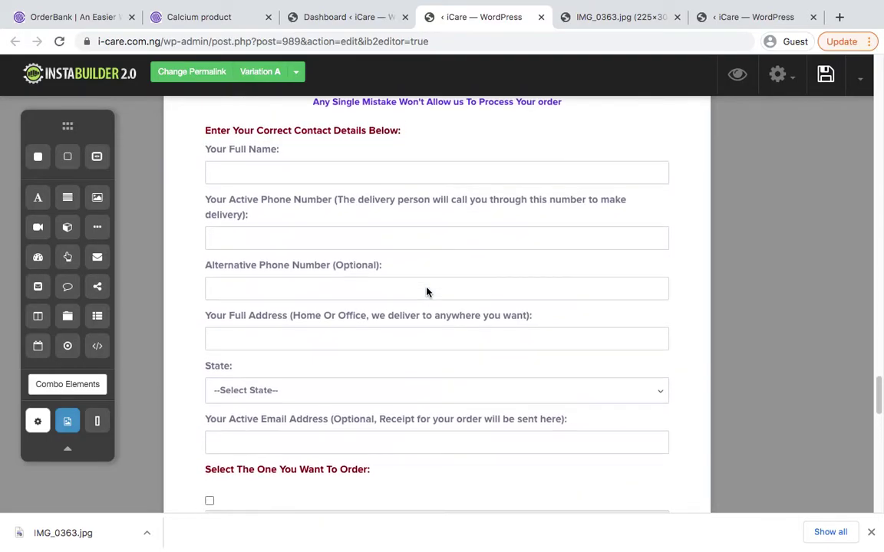
scroll(427, 292, up, 4)
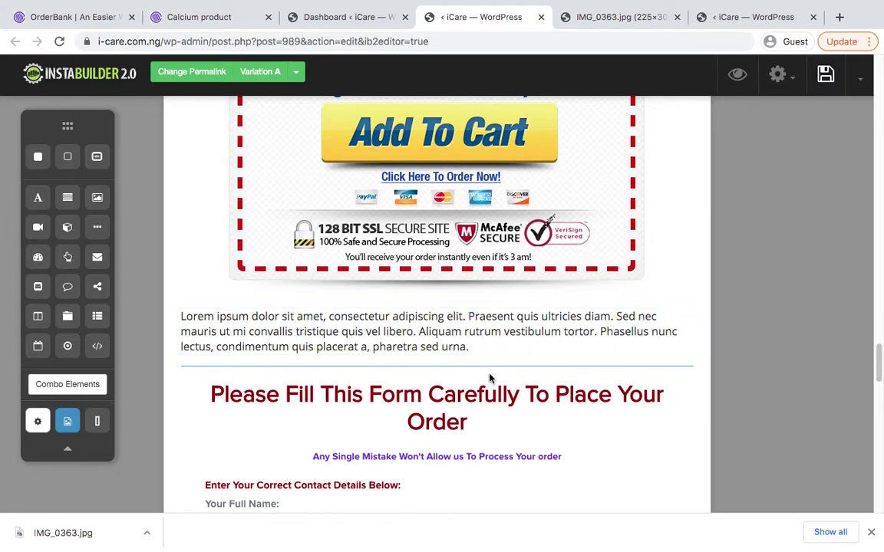
scroll(490, 376, down, 2)
scroll(450, 346, down, 1)
scroll(429, 349, up, 3)
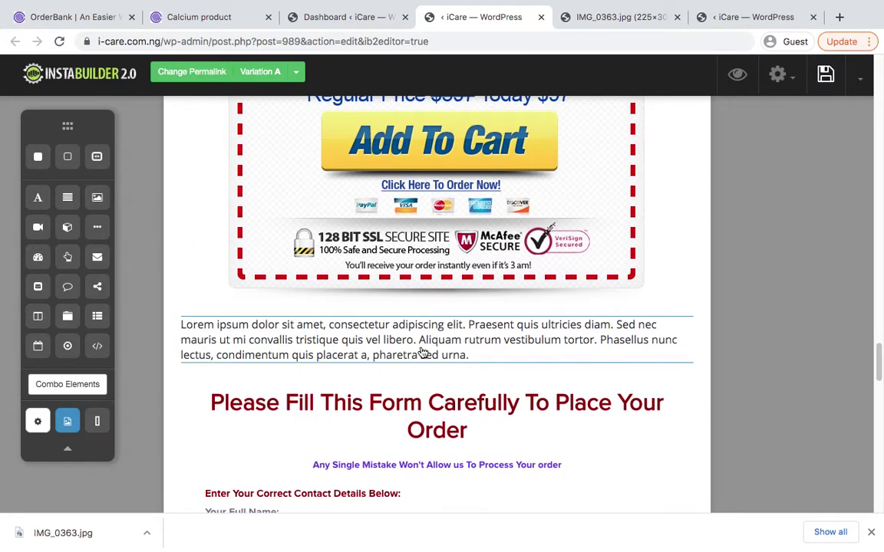
scroll(430, 360, down, 3)
scroll(430, 357, up, 2)
scroll(427, 354, down, 1)
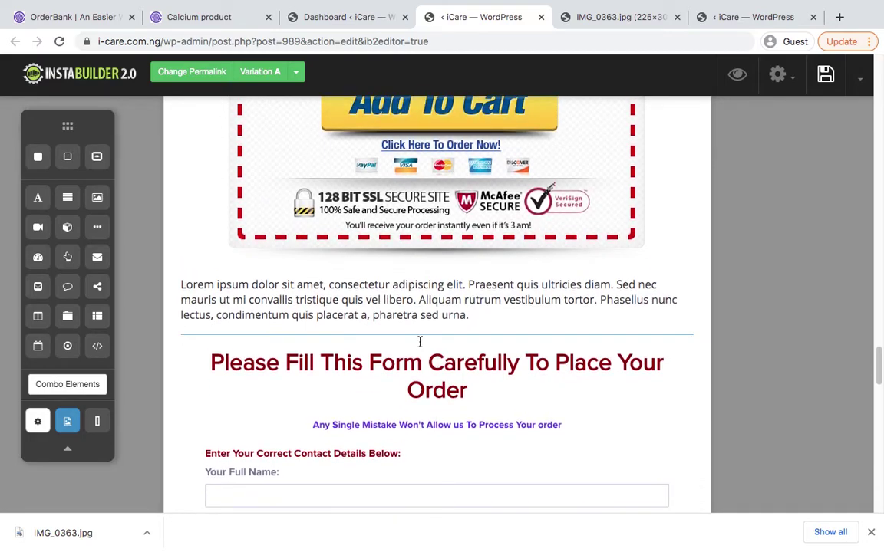
scroll(513, 324, down, 5)
scroll(513, 321, up, 3)
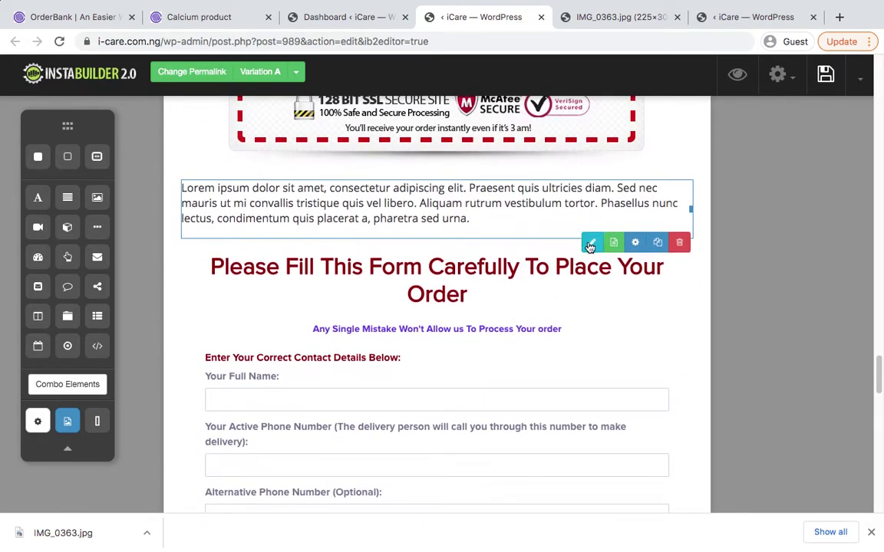
scroll(535, 270, down, 20)
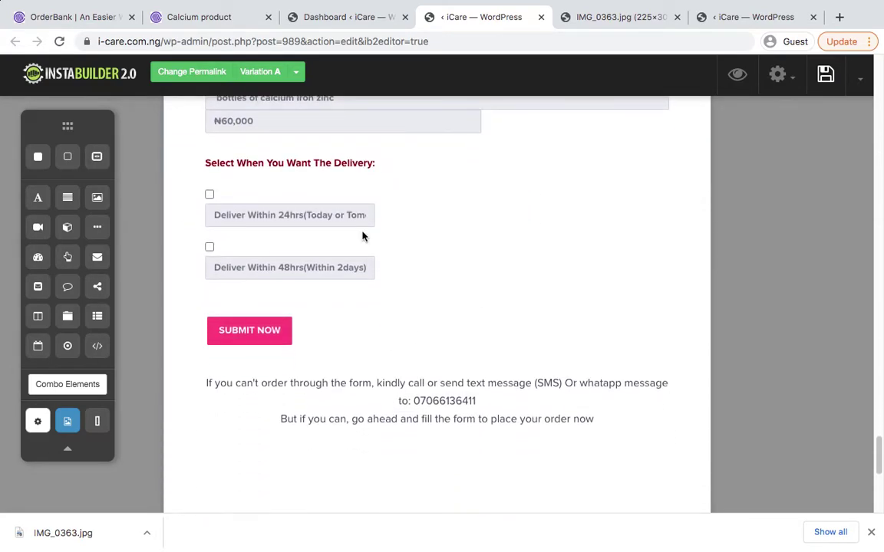
scroll(363, 235, up, 13)
scroll(363, 236, up, 13)
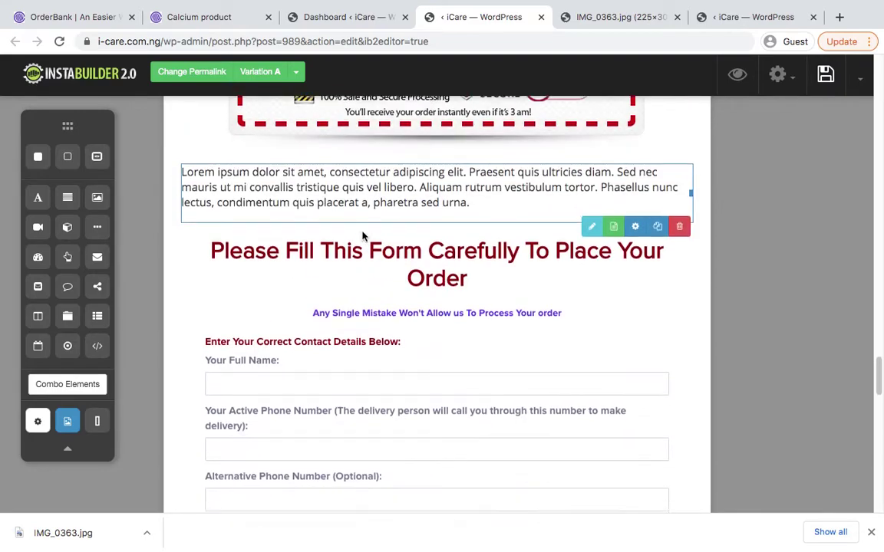
click(590, 337)
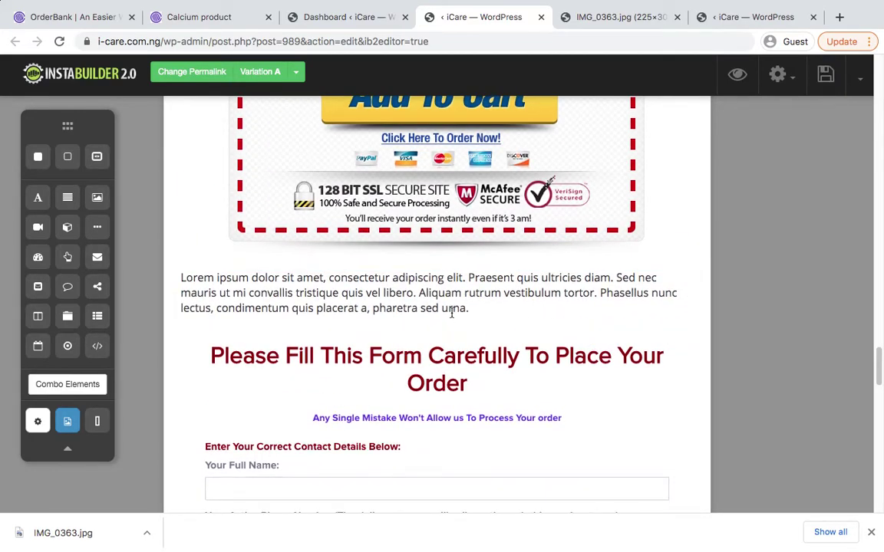
Replace the Lorem paragraph with 'CLICK HERE TO PLACE YOUR ORDER NOW'
click(423, 306)
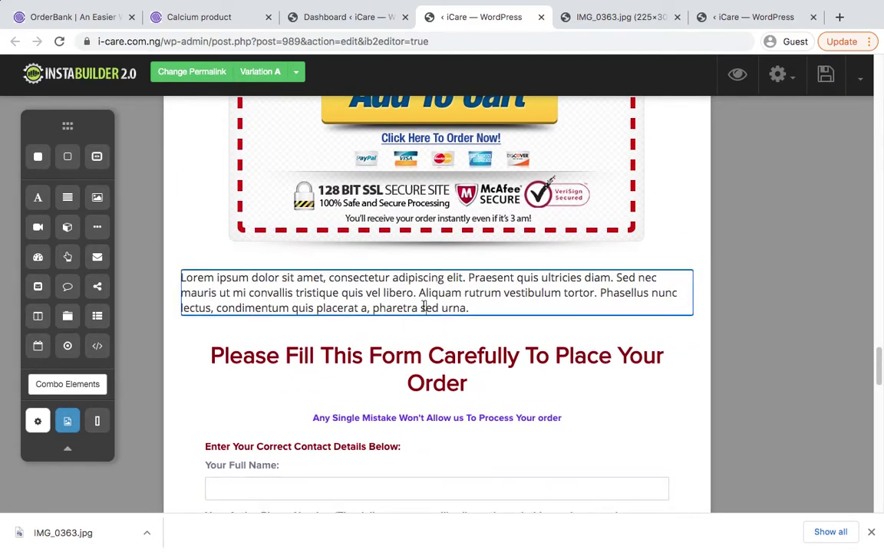
click(423, 306)
key(ctrl+a)
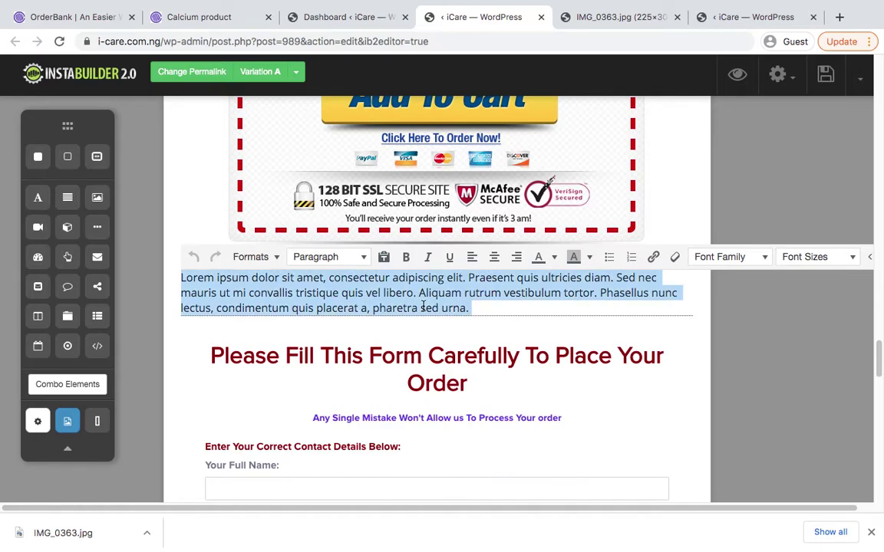
text(CLICK HERE T)
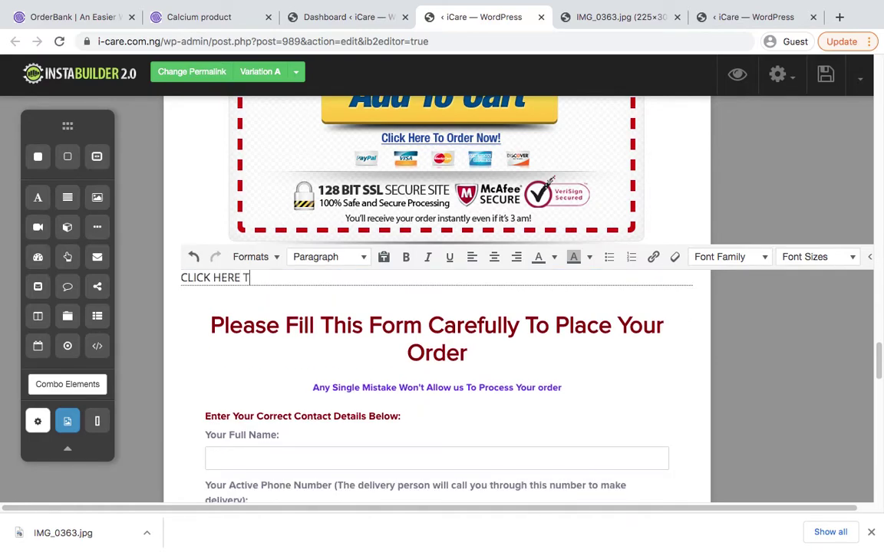
text(O PLACE YOUR ORDER NB)
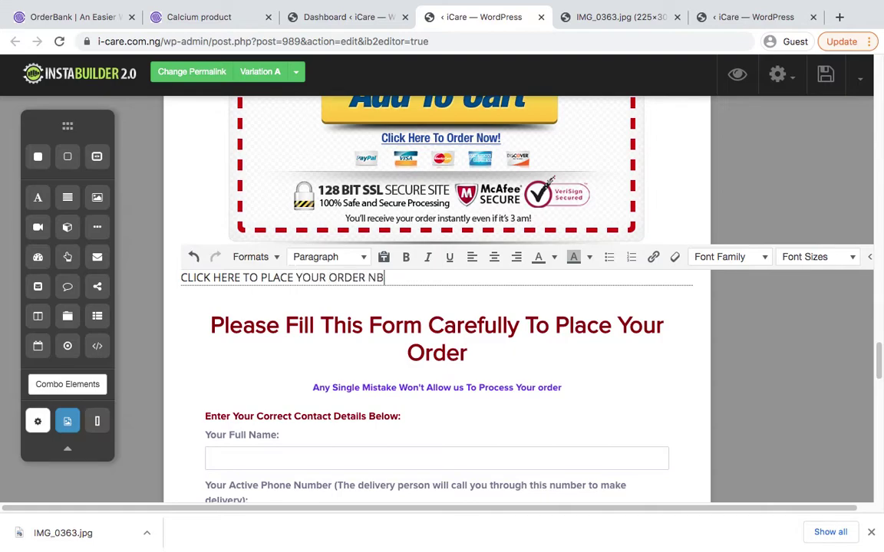
key(BackSpace)
text(OW)
Center and bold the heading, linking it to the order form URL
key(super+a)
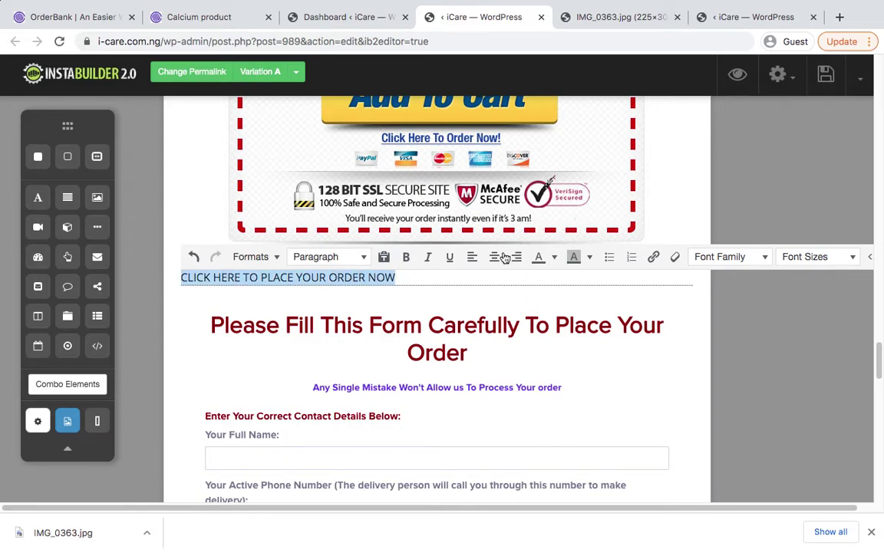
click(495, 258)
click(406, 258)
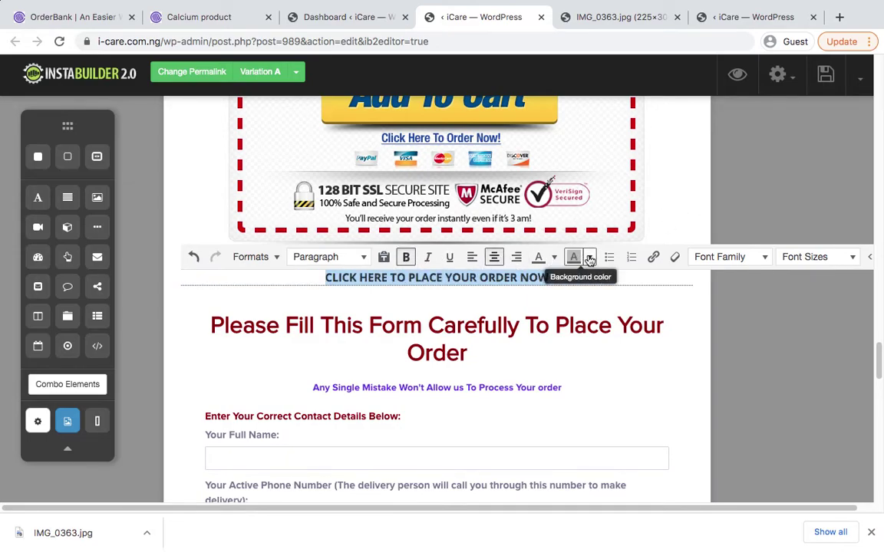
click(652, 258)
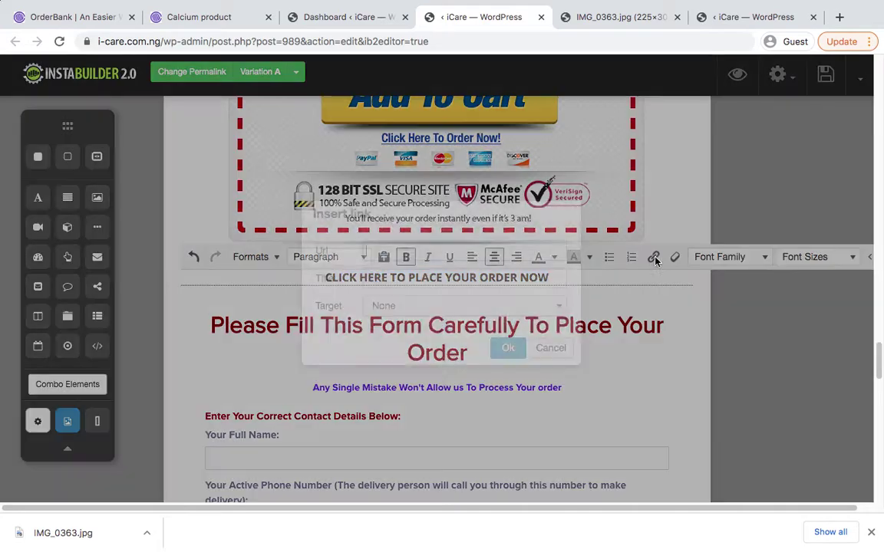
key(super+v)
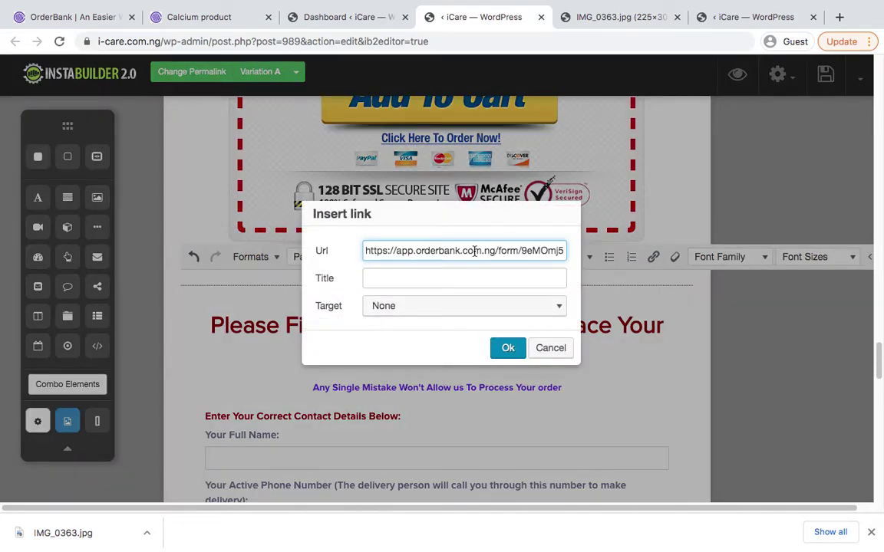
click(508, 347)
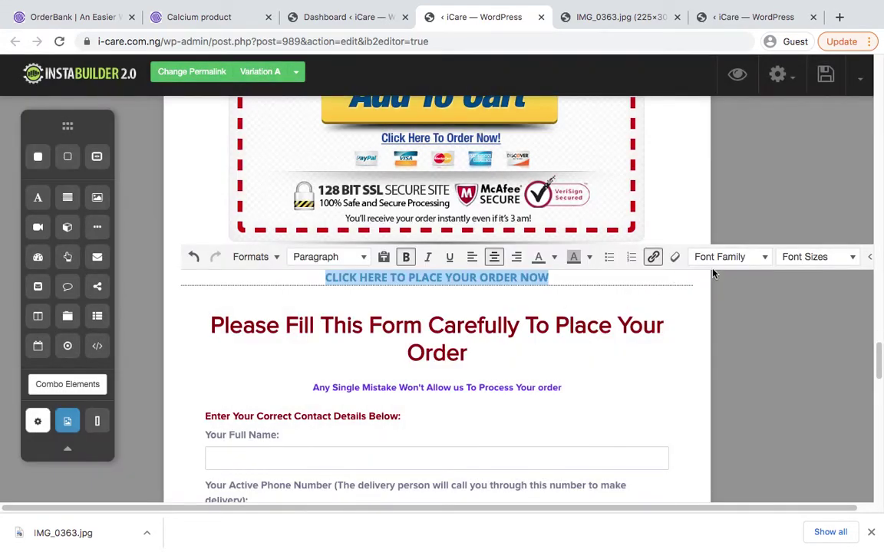
Set the heading font size to 36px and save the page
click(833, 259)
click(826, 465)
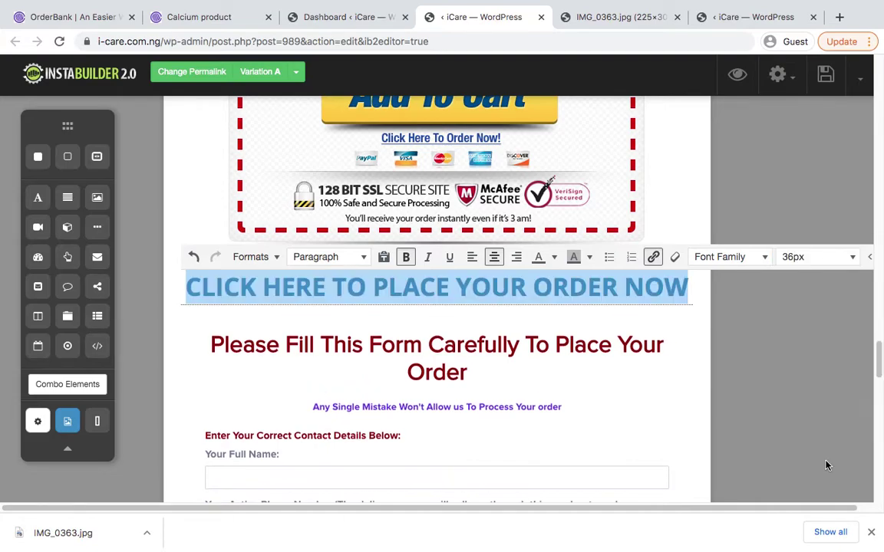
click(802, 138)
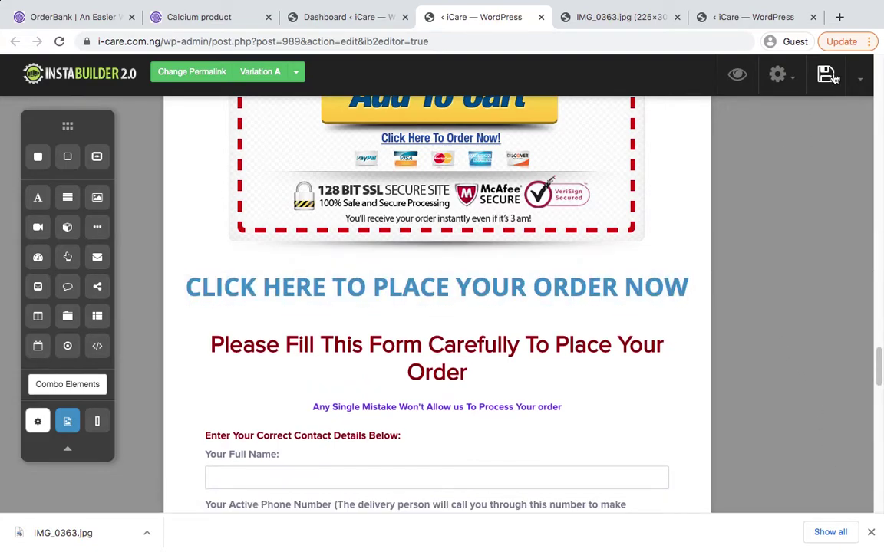
click(825, 74)
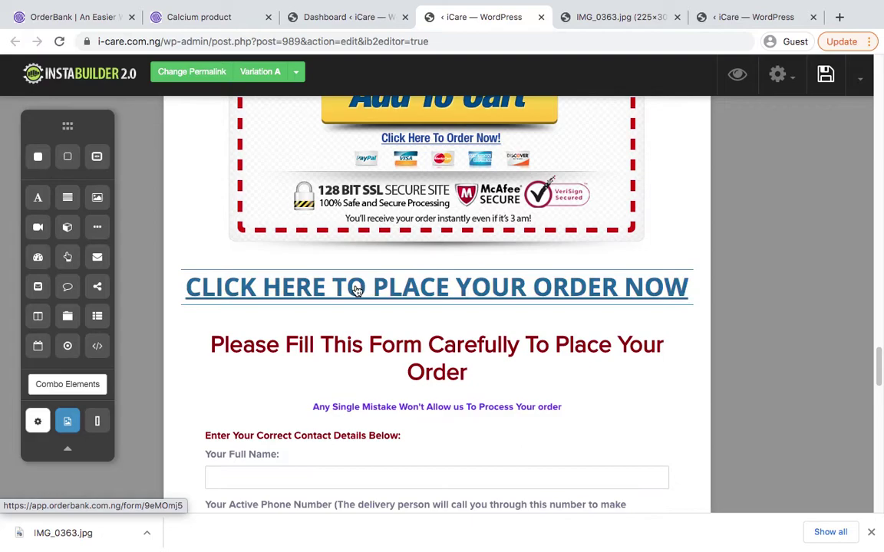
scroll(424, 372, down, 3)
scroll(424, 372, up, 5)
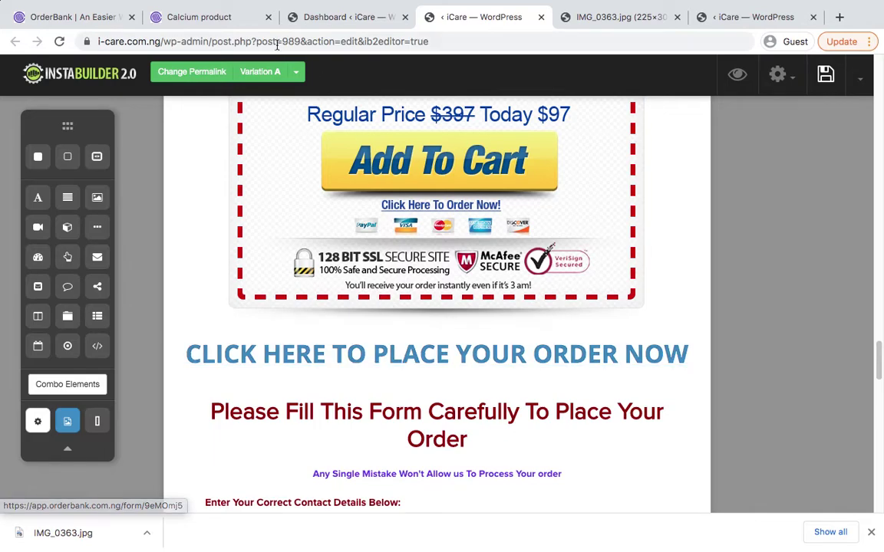
View the standalone Calcium product order form page
click(219, 26)
scroll(439, 219, down, 2)
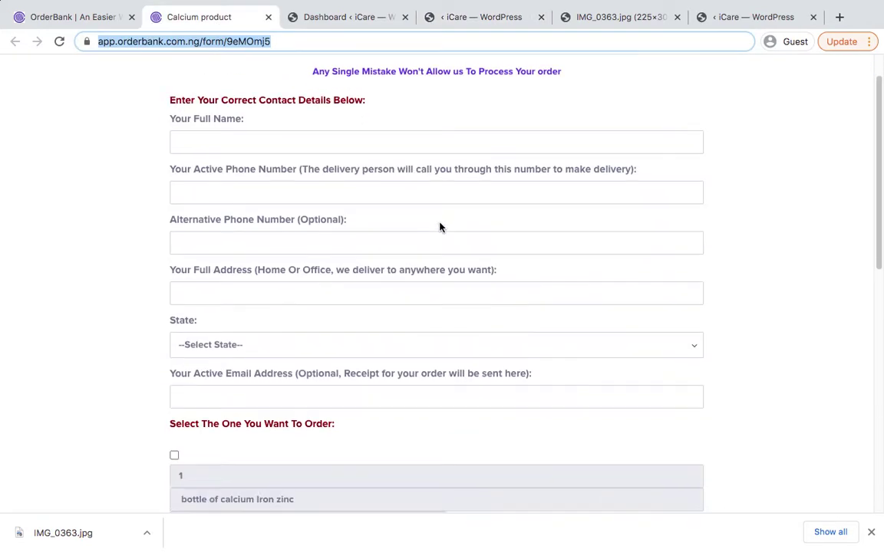
scroll(387, 115, up, 2)
scroll(407, 139, down, 1)
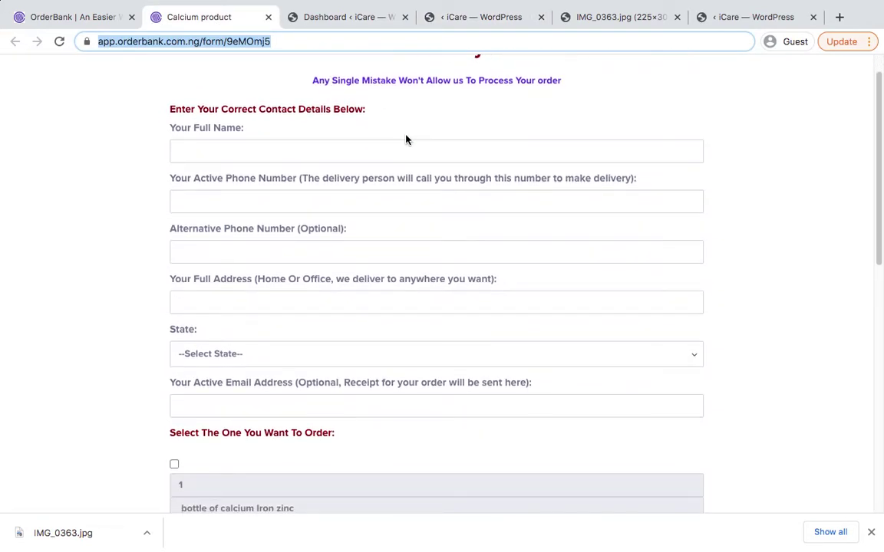
Scroll through the Calcium product order form, then go back to the OrderBank forms list
scroll(406, 140, up, 1)
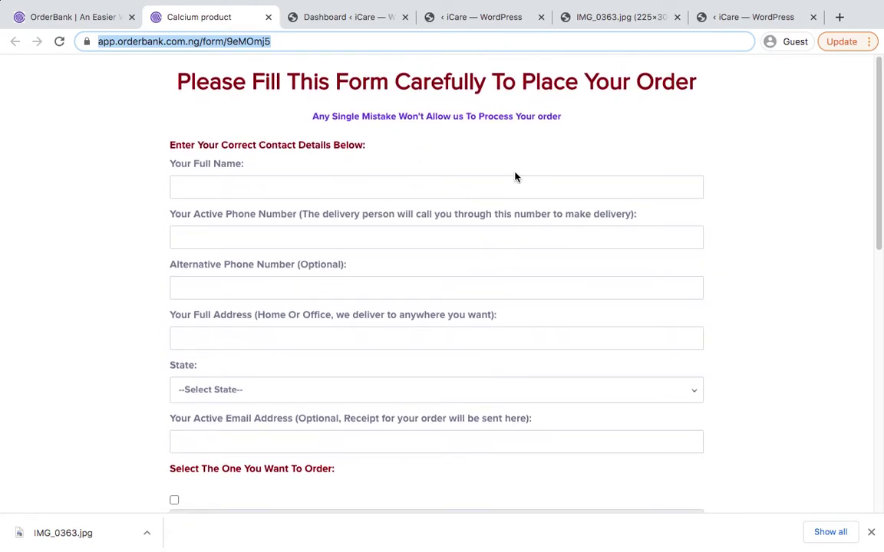
scroll(589, 233, down, 5)
scroll(589, 233, up, 1)
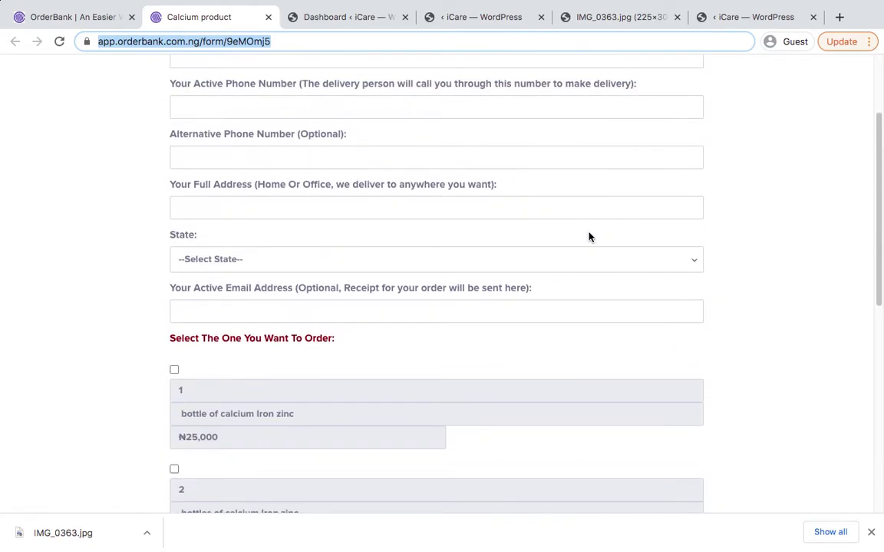
scroll(589, 232, down, 7)
scroll(589, 232, down, 7)
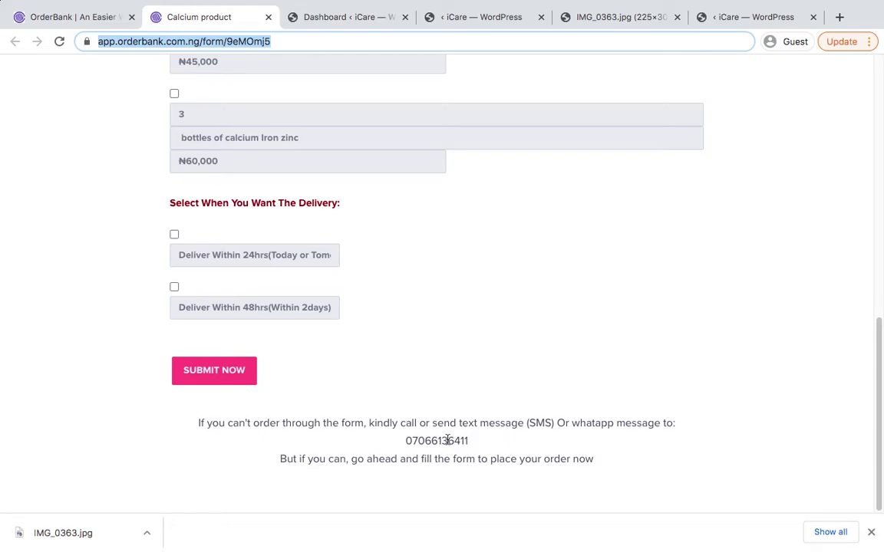
scroll(464, 397, up, 5)
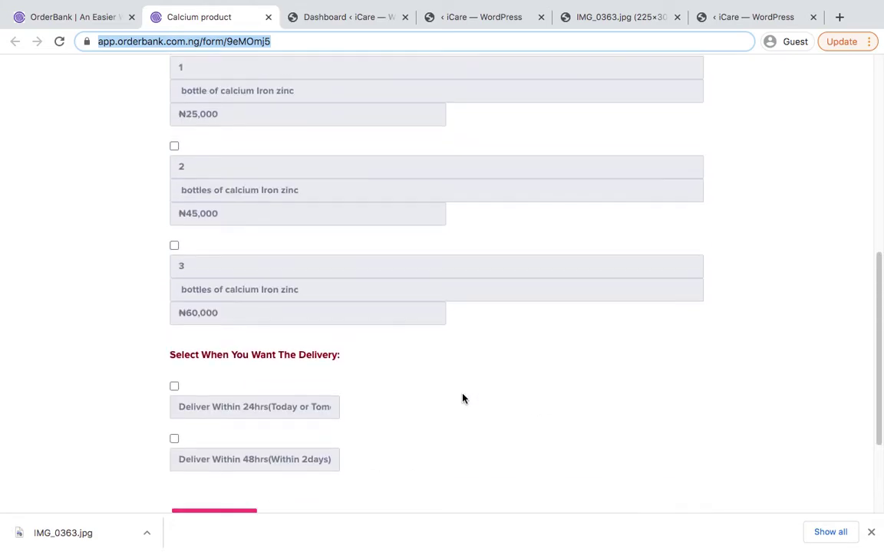
scroll(463, 398, up, 2)
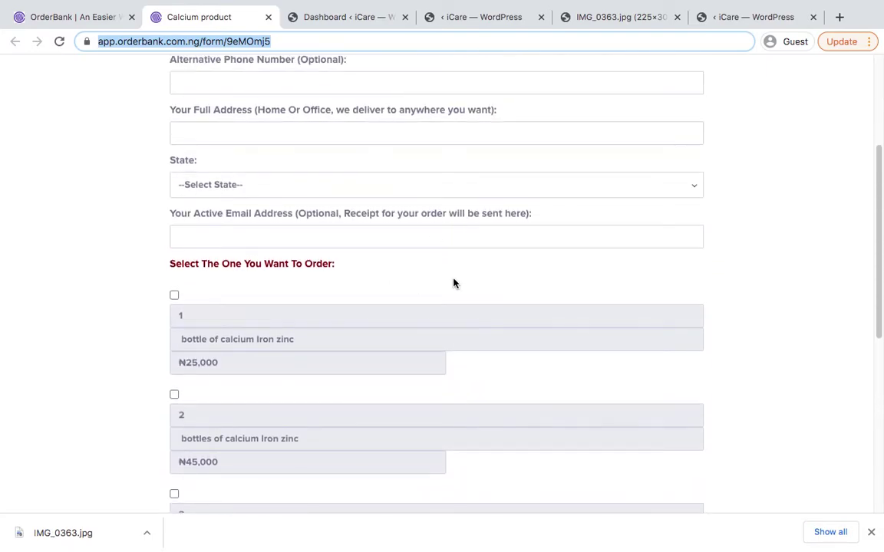
scroll(453, 283, up, 3)
scroll(453, 284, down, 1)
scroll(453, 284, up, 1)
scroll(452, 284, down, 1)
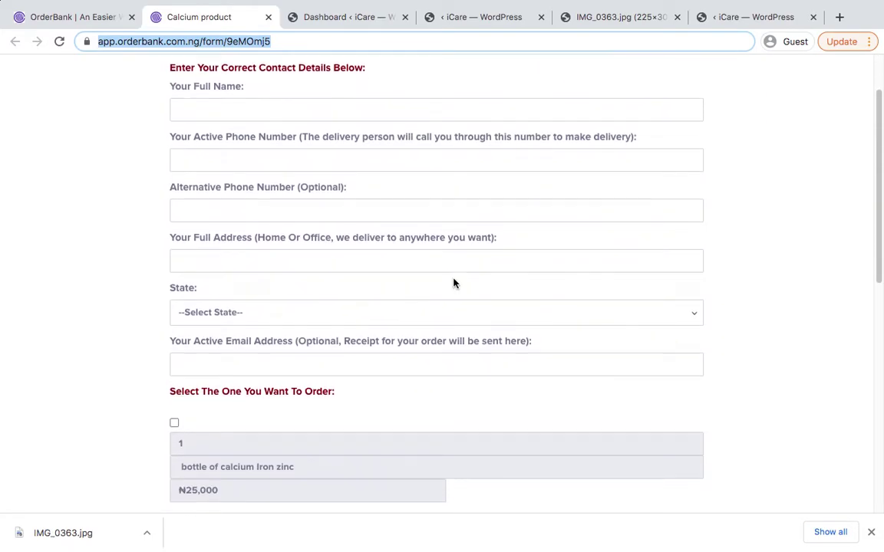
scroll(452, 284, down, 7)
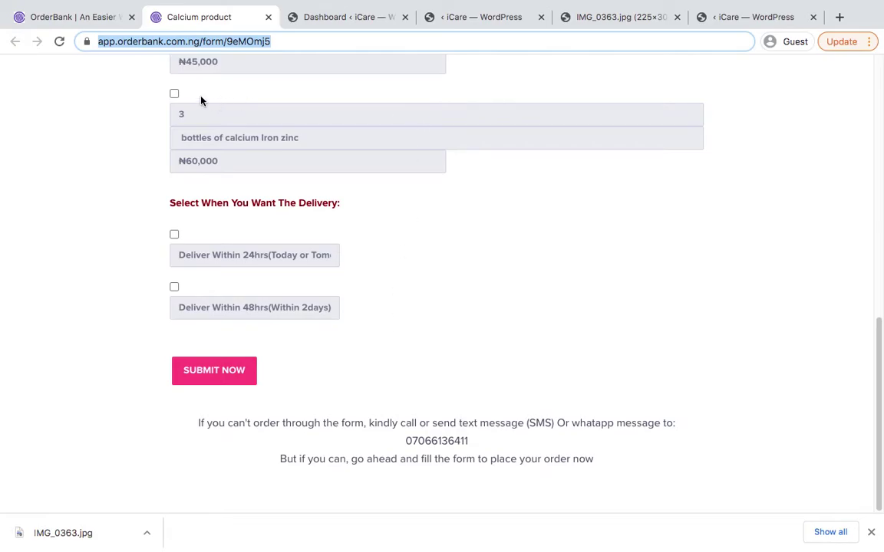
click(94, 23)
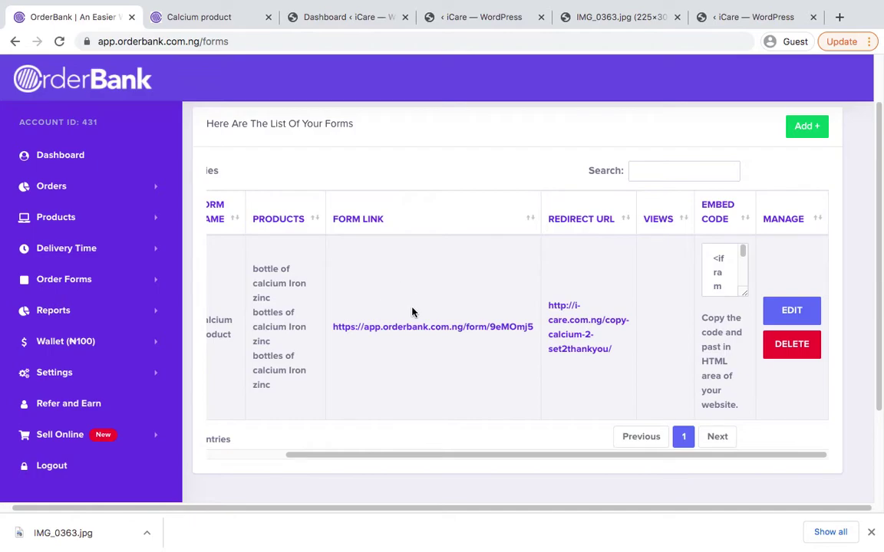
Scroll the OrderBank forms list back to the left
scroll(414, 310, left, 3)
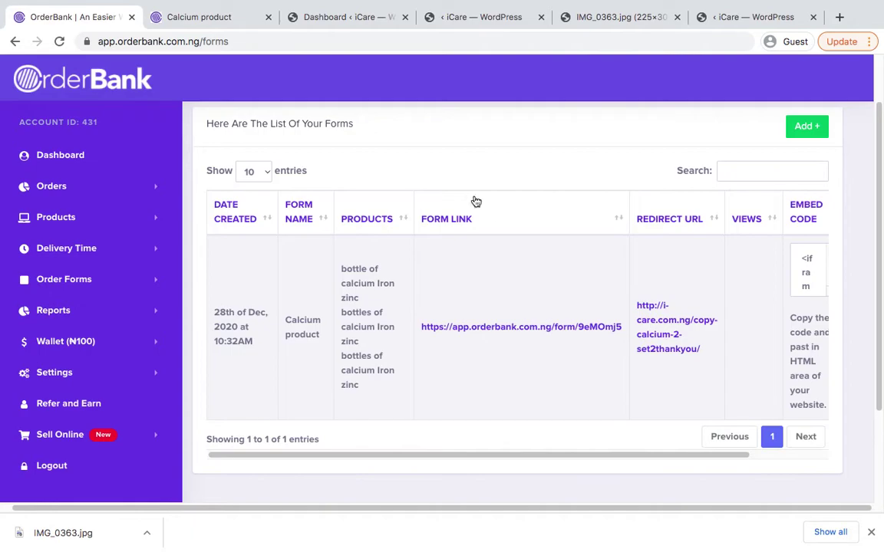
Open bit.ly in a new tab alongside the order form and OrderBank tabs
key(ctrl+t)
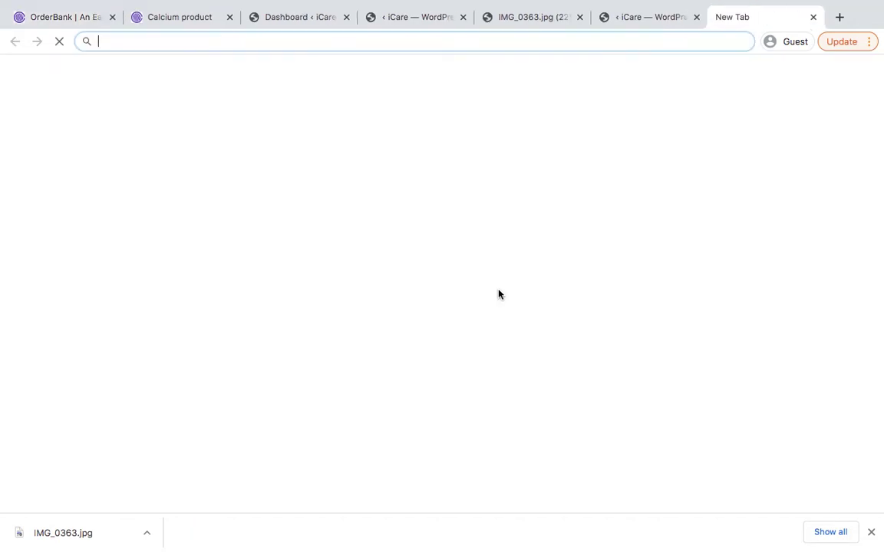
text(bit.ly)
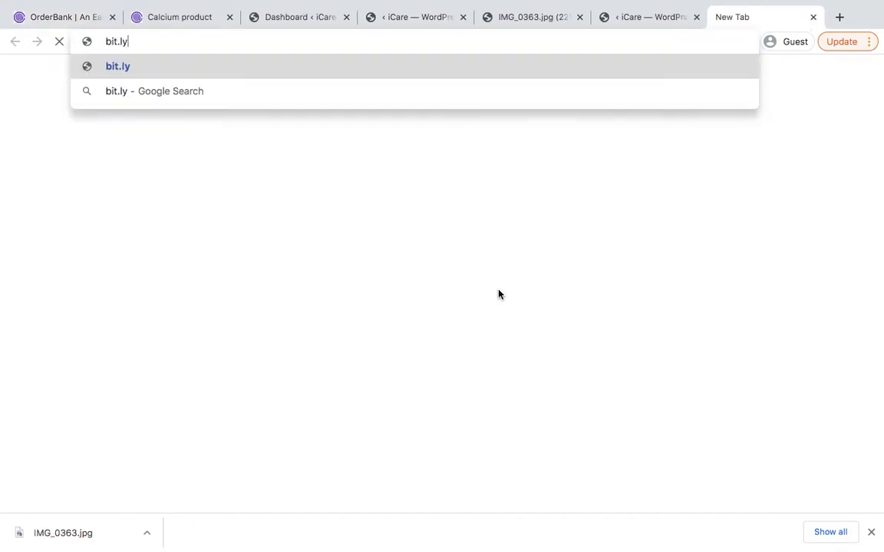
key(Return)
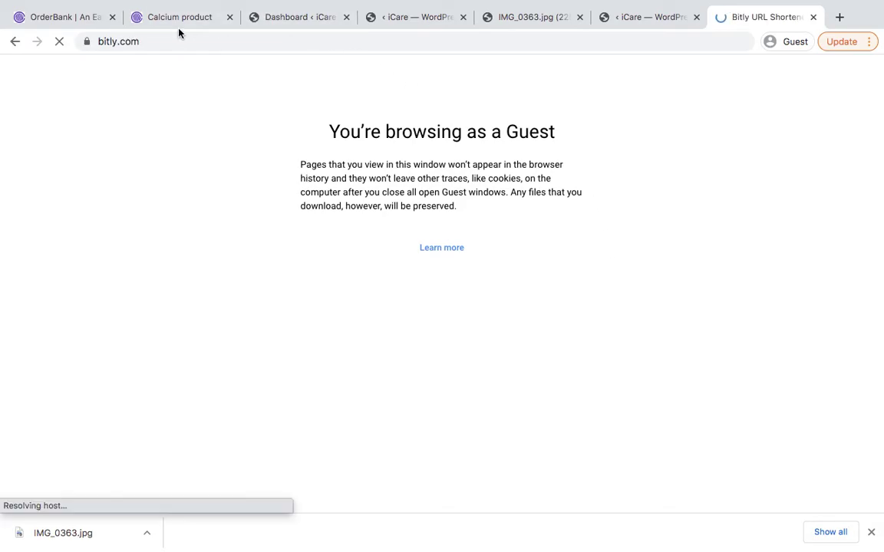
click(151, 19)
click(74, 18)
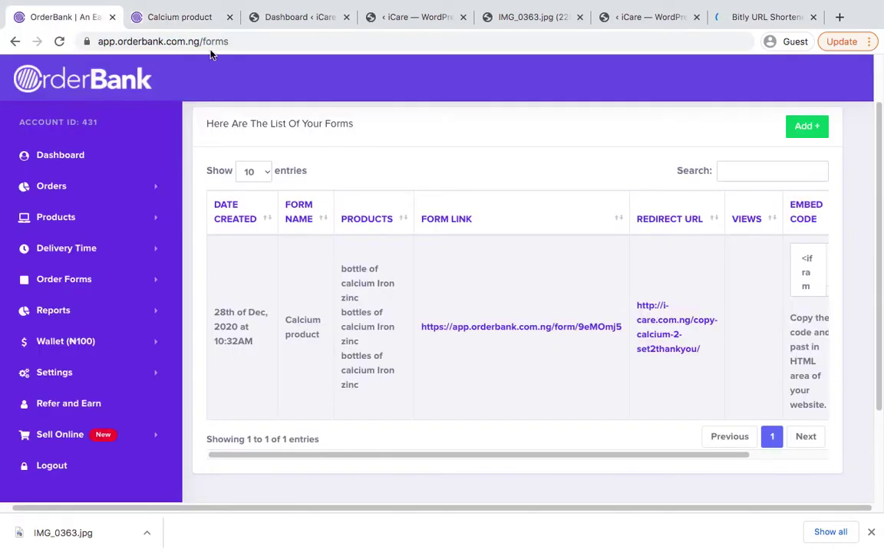
click(786, 19)
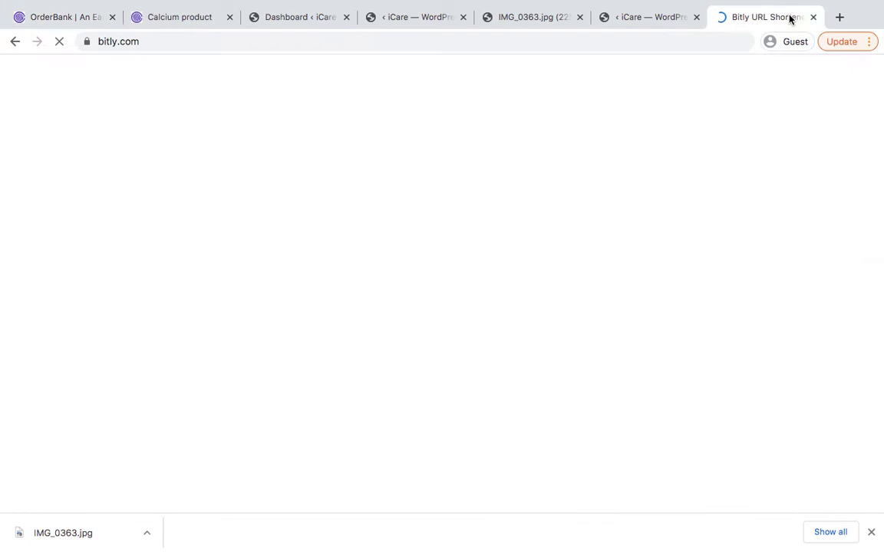
Paste the Calcium order form link into Bitly, shorten it, and dismiss the SMS popup
scroll(238, 296, down, 3)
scroll(238, 296, down, 2)
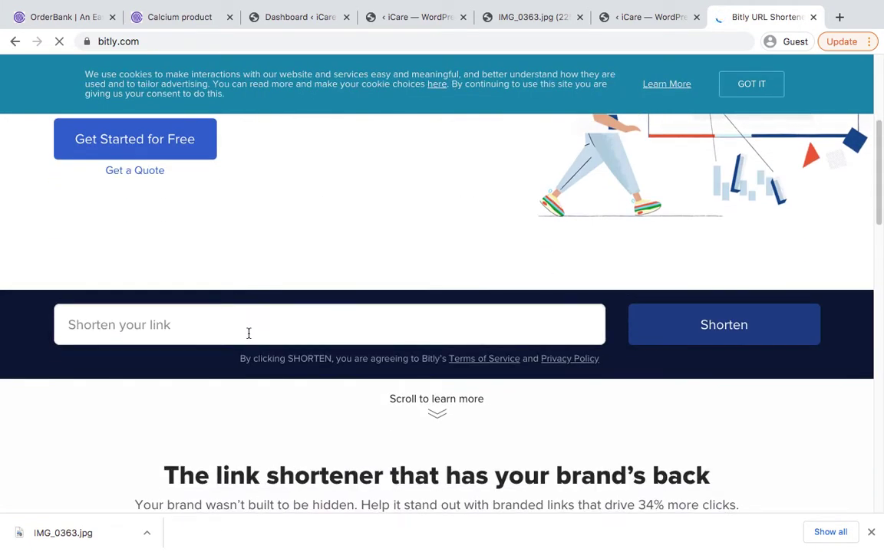
click(249, 334)
text(https://app.orderbank.com.ng/form/9eMOmj5)
click(728, 328)
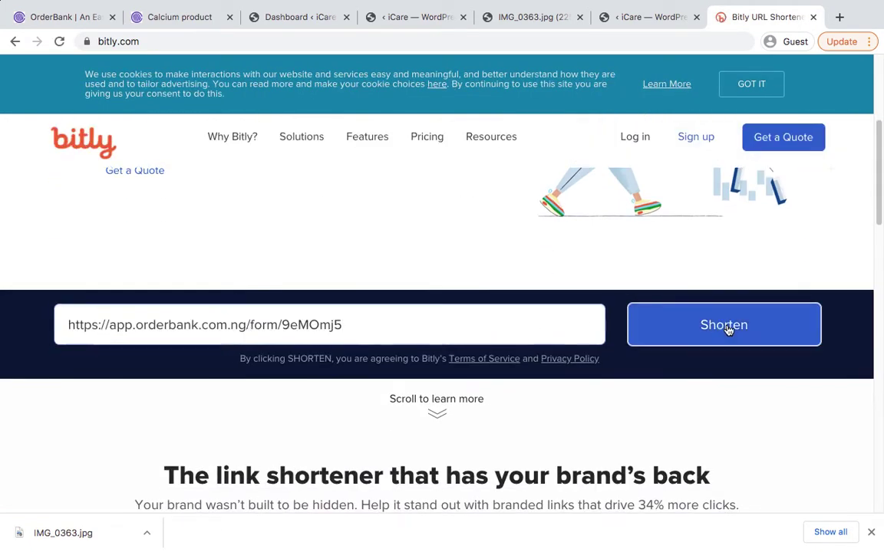
scroll(466, 333, down, 1)
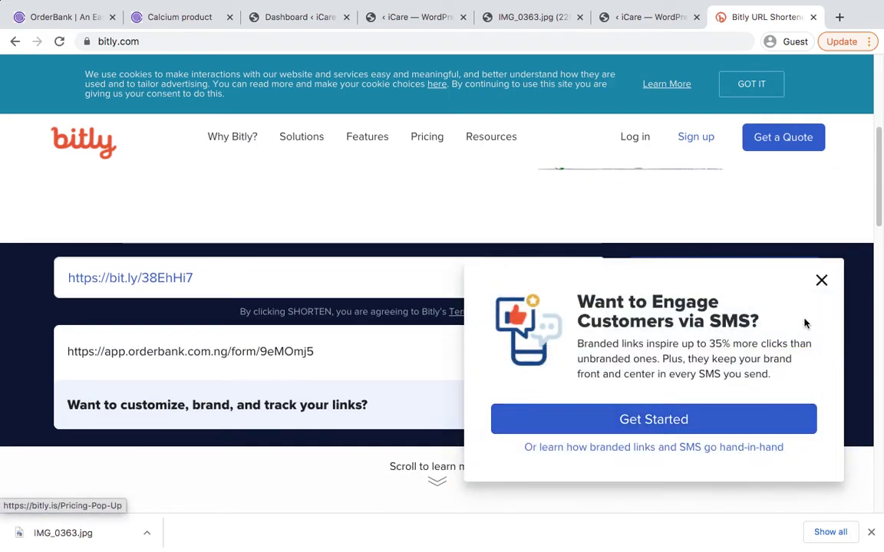
click(821, 281)
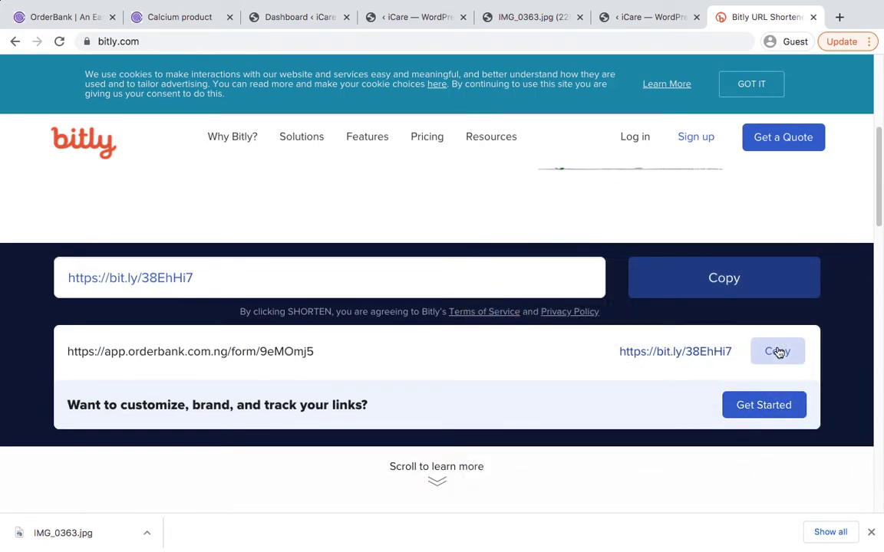
click(778, 351)
key(ctrl+t)
key(ctrl+v)
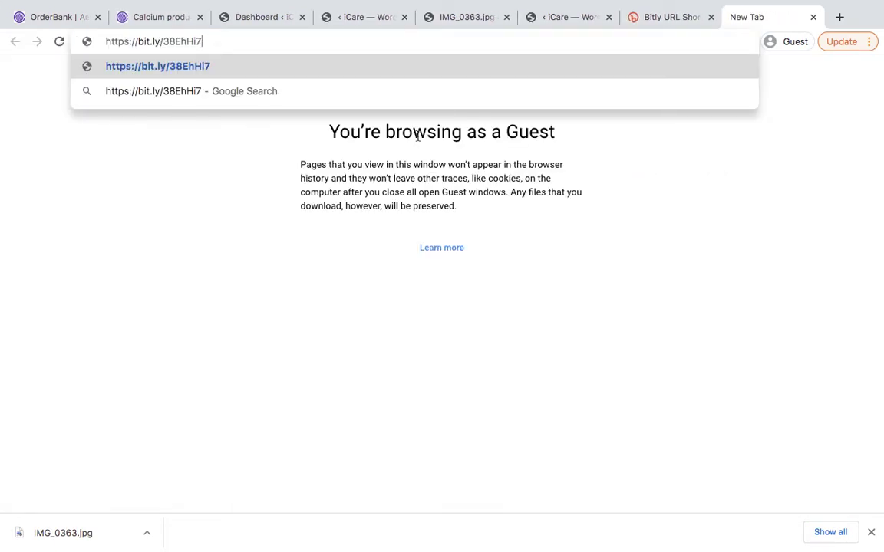
key(Return)
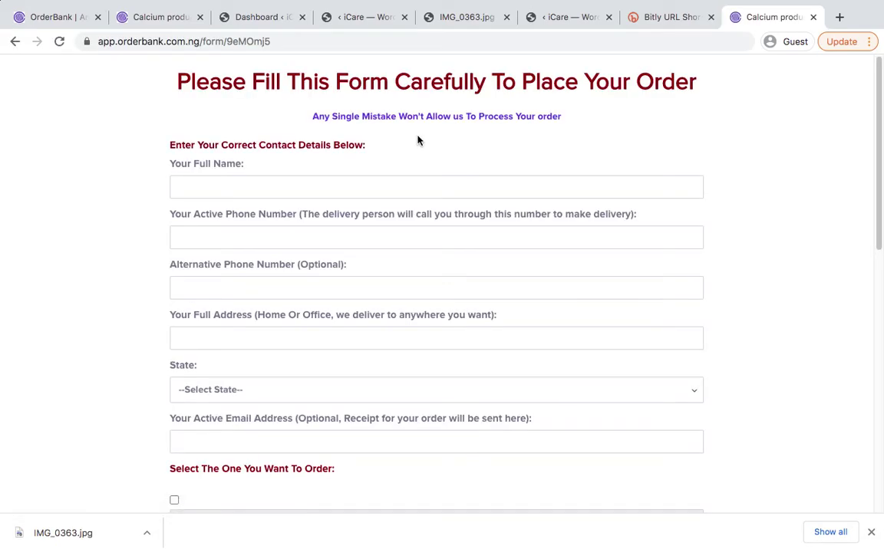
scroll(453, 186, down, 2)
scroll(416, 251, down, 3)
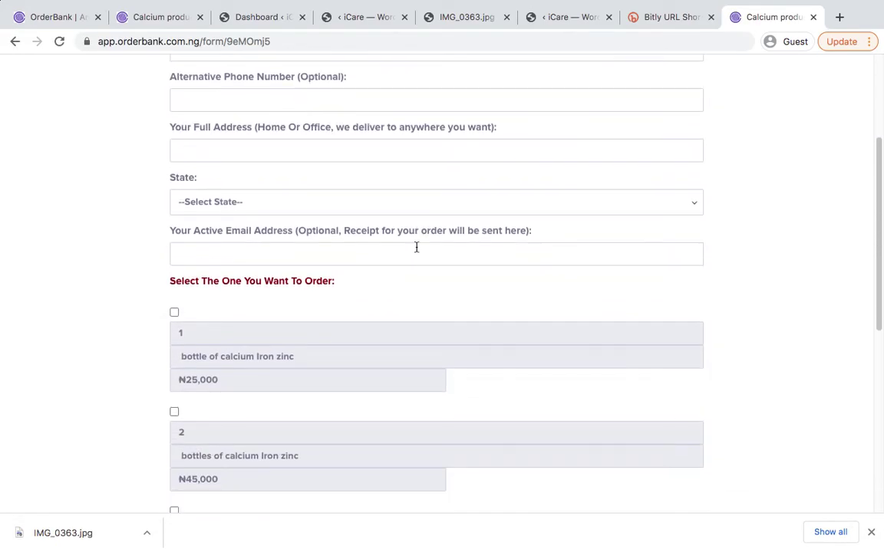
scroll(416, 247, up, 5)
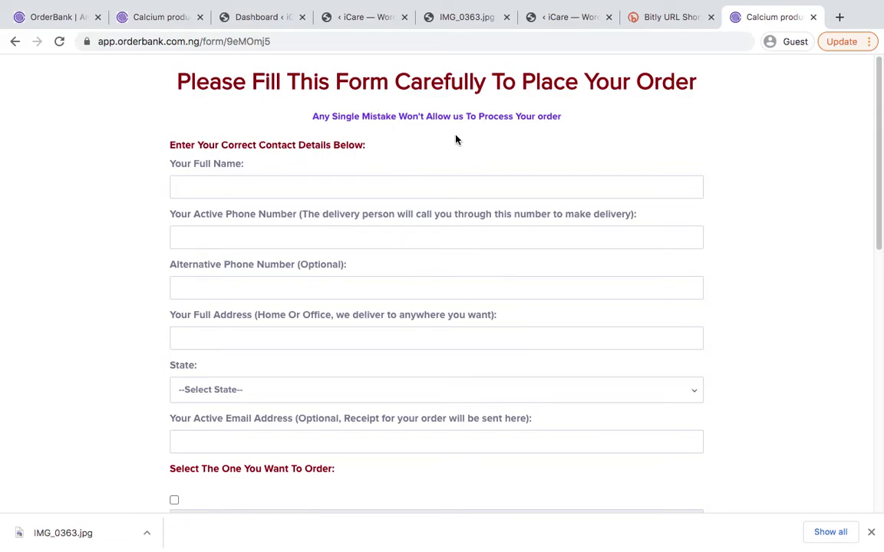
scroll(477, 166, down, 10)
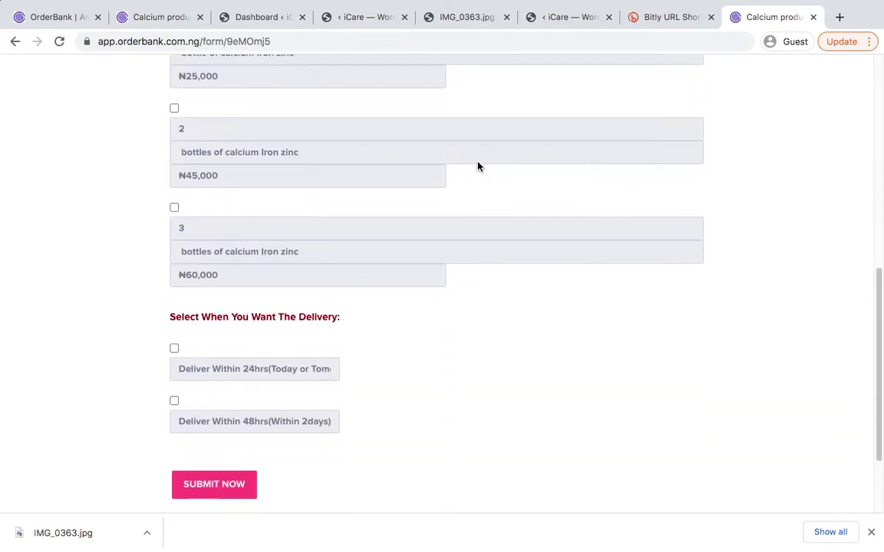
scroll(477, 166, up, 1)
scroll(478, 167, down, 3)
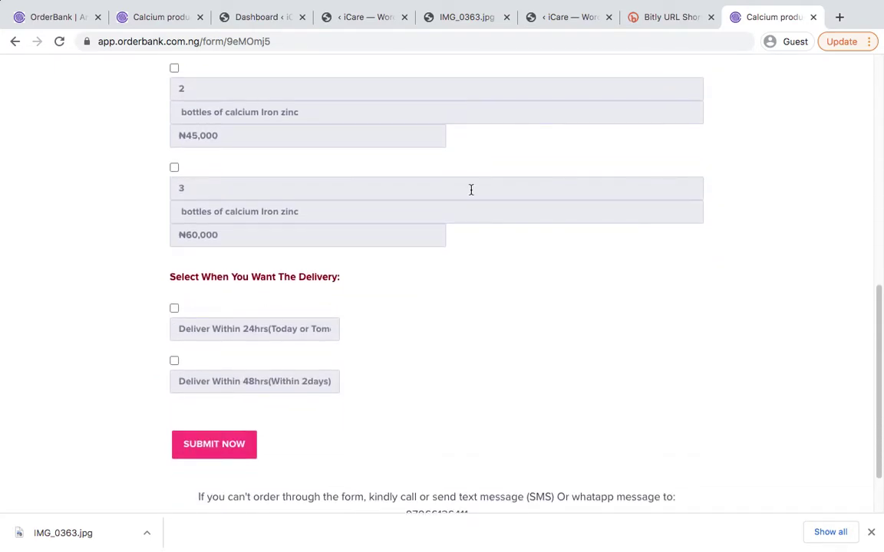
scroll(469, 189, up, 2)
scroll(470, 190, down, 1)
scroll(471, 194, up, 15)
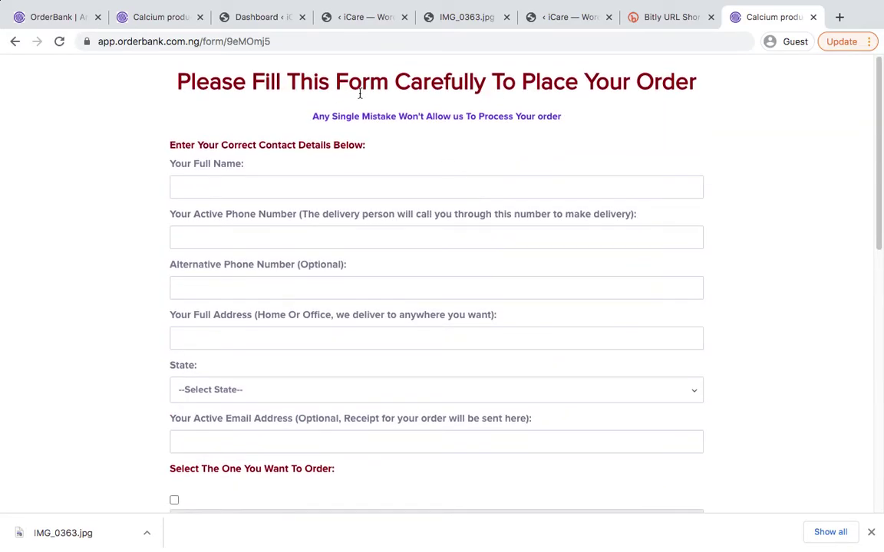
click(170, 51)
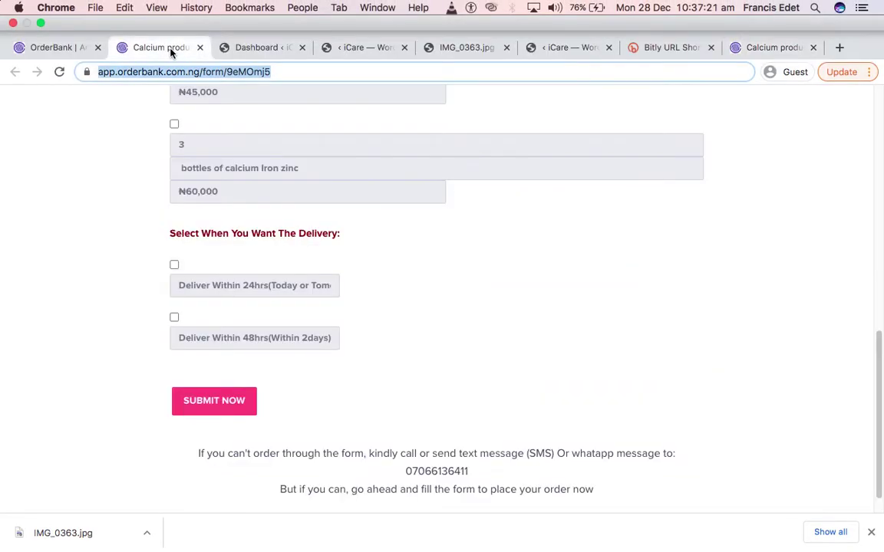
click(52, 47)
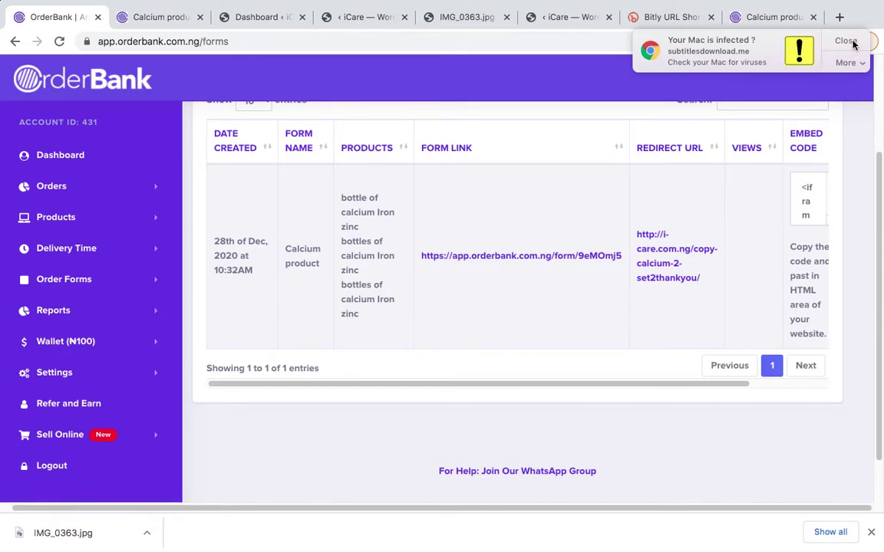
Close the virus-warning notification and show the Calcium product order form scrolled to its top
click(848, 41)
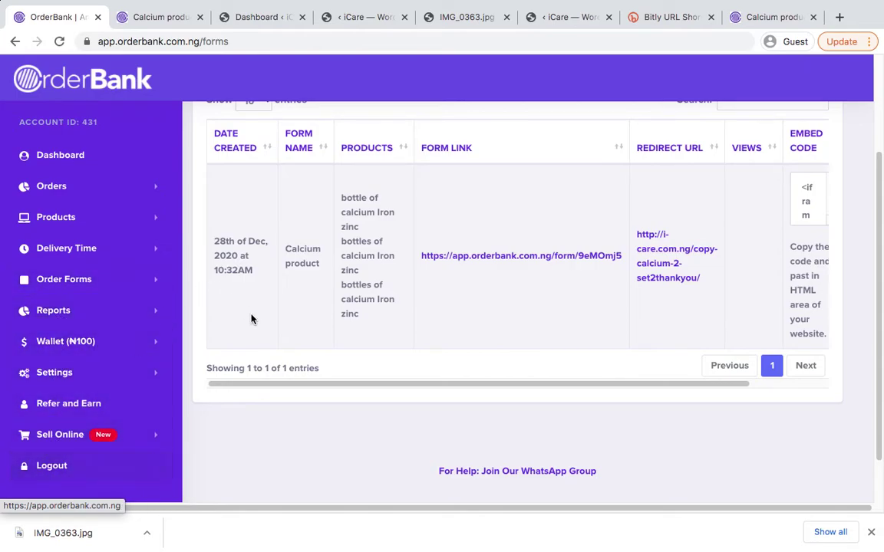
scroll(374, 217, up, 3)
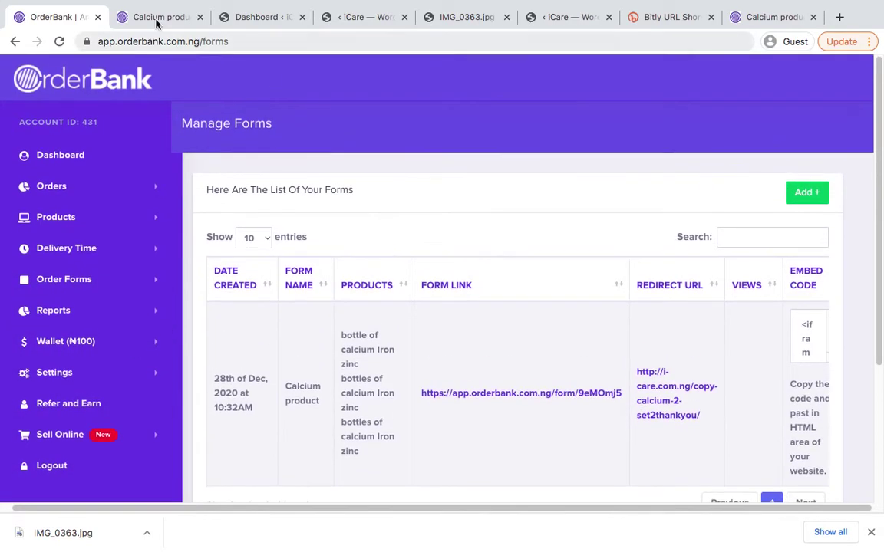
click(155, 23)
scroll(338, 172, up, 15)
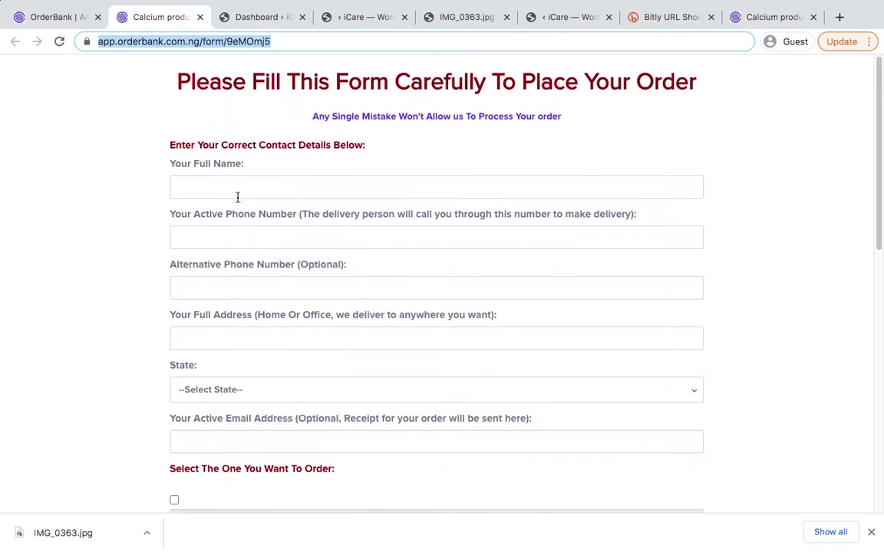
Fill in the customer's full name and phone number, reusing it as the alternative number
click(239, 191)
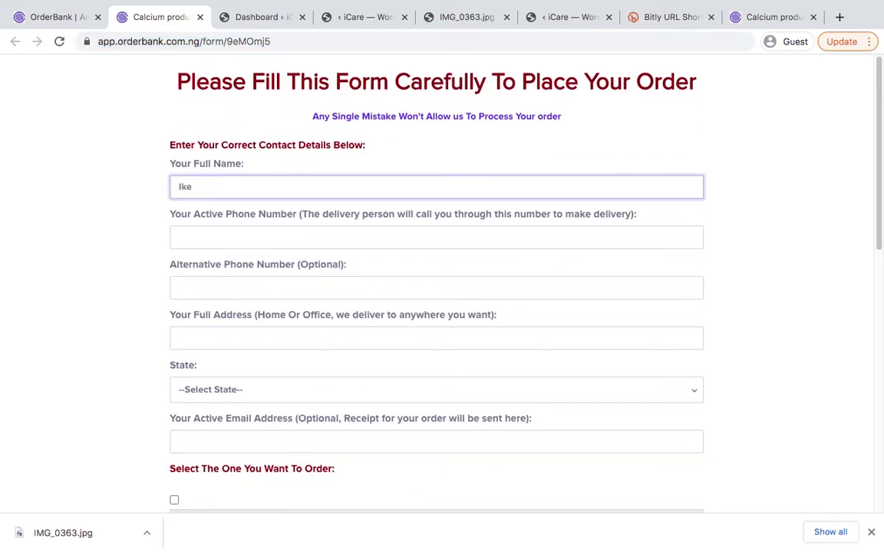
click(247, 229)
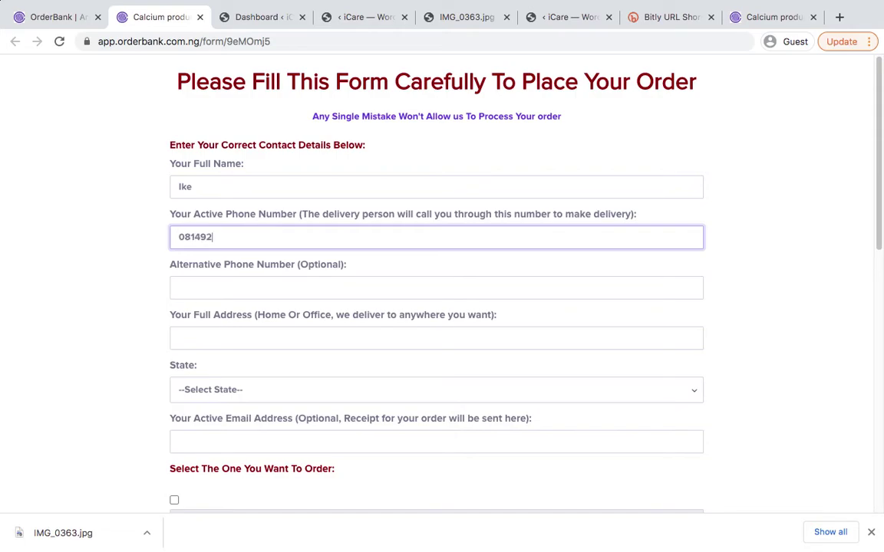
key(super+a)
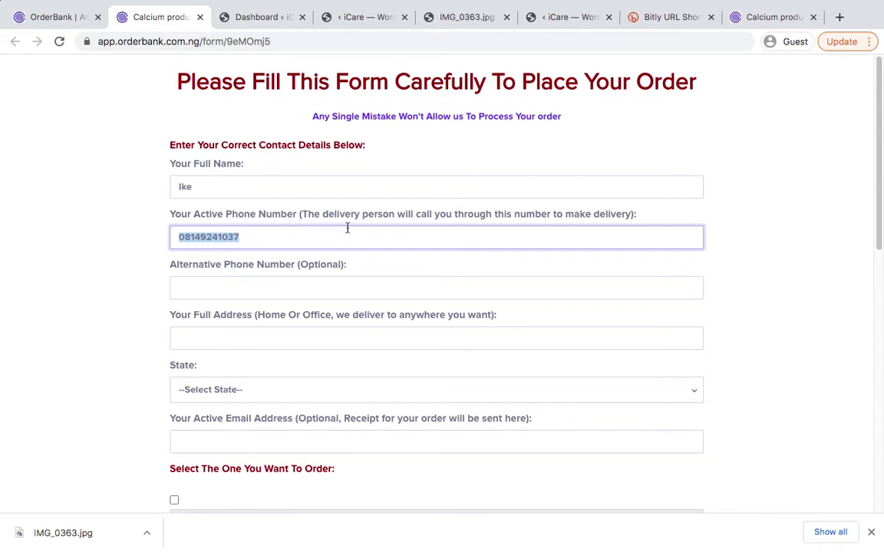
click(178, 289)
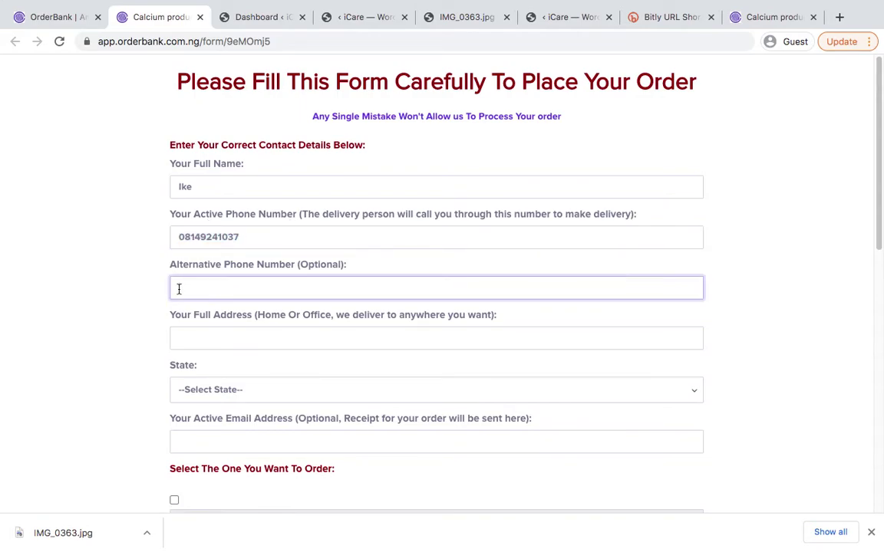
key(ctrl+v)
scroll(289, 261, down, 1)
scroll(204, 230, down, 1)
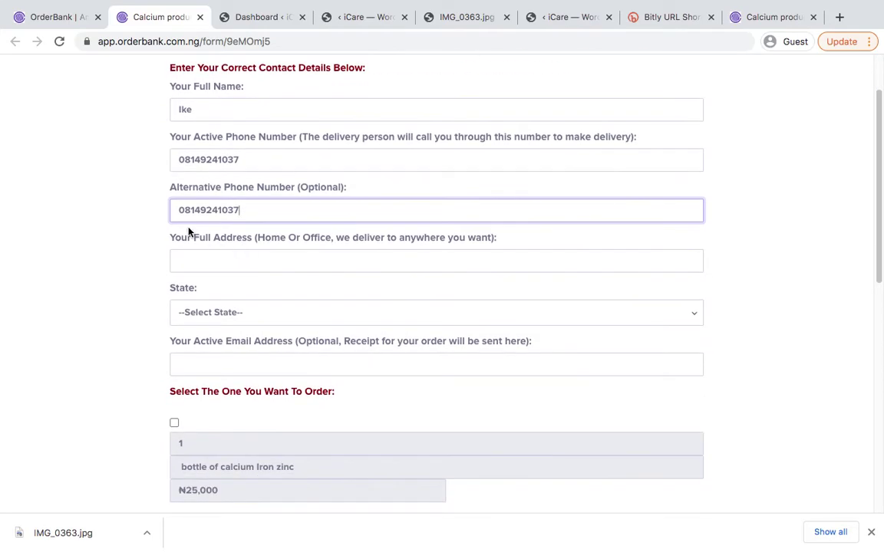
Enter the address 'oron road' and choose Akwa Ibom as the delivery state
click(221, 272)
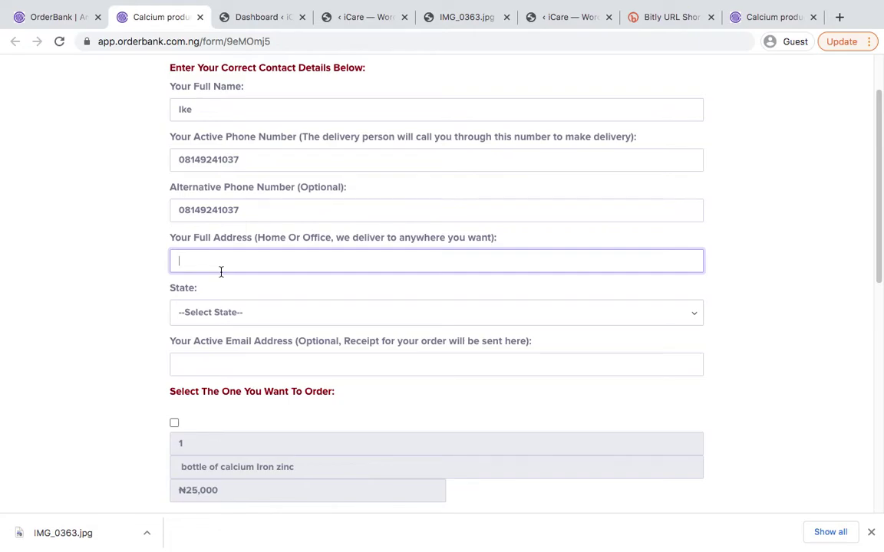
text(oron road)
scroll(144, 302, down, 1)
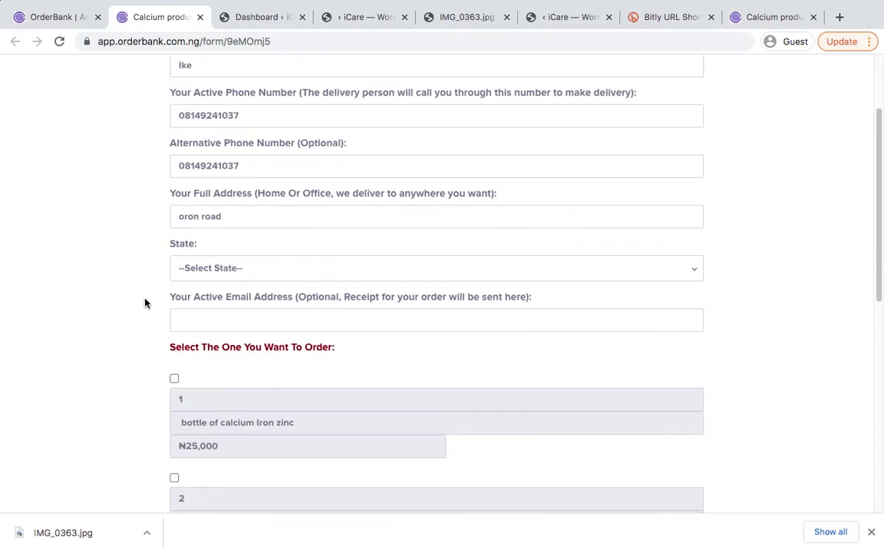
click(219, 269)
click(218, 309)
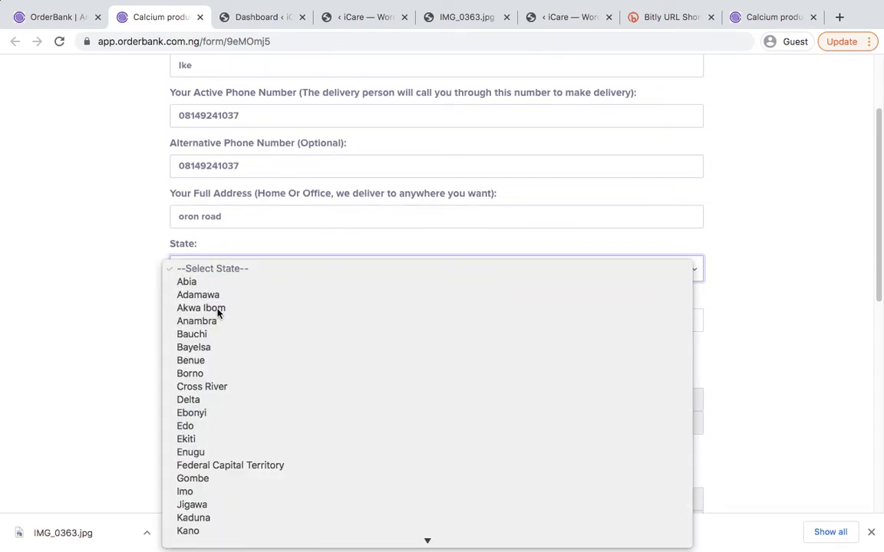
scroll(218, 290, down, 1)
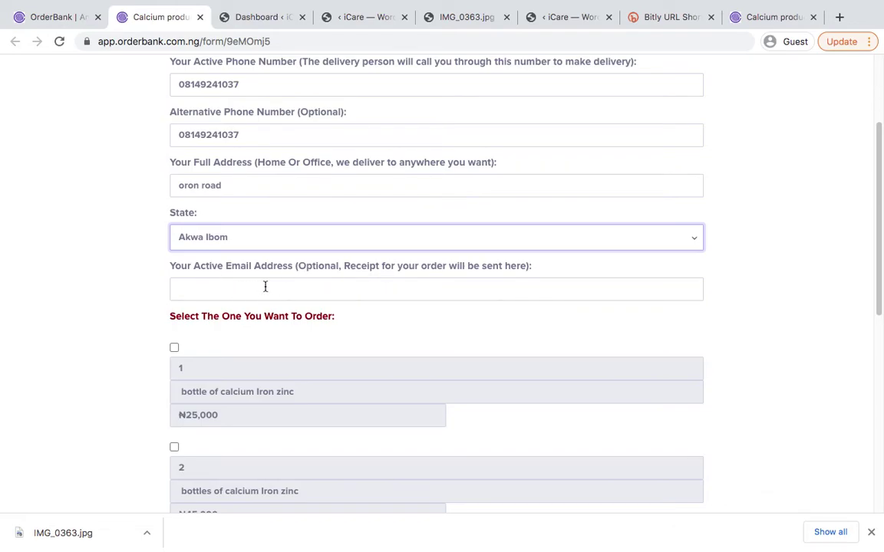
scroll(315, 287, up, 1)
scroll(324, 287, up, 1)
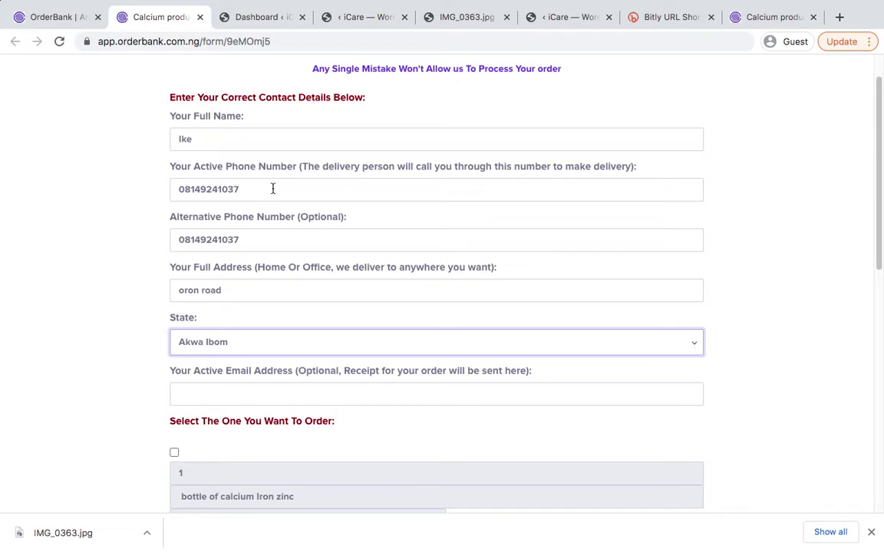
scroll(280, 391, down, 2)
Enter the customer's email address, check the form, and submit the order
click(272, 350)
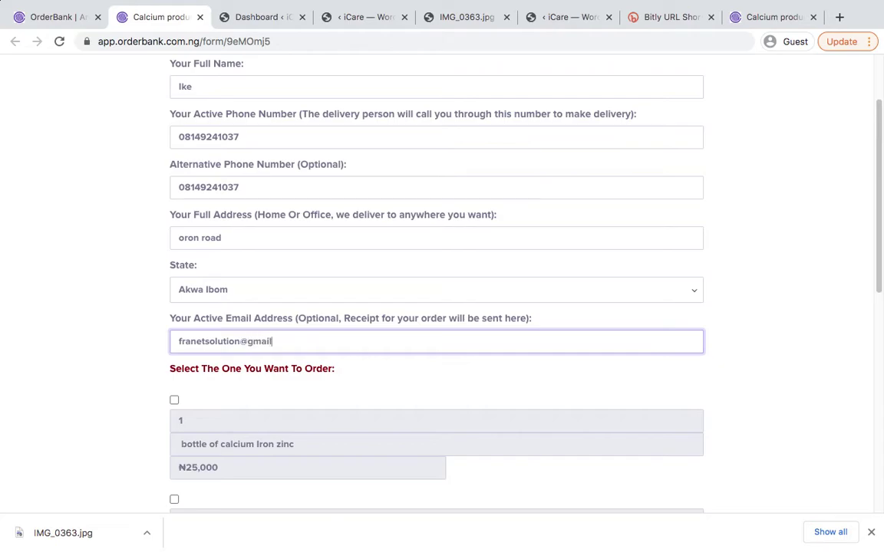
scroll(314, 326, up, 1)
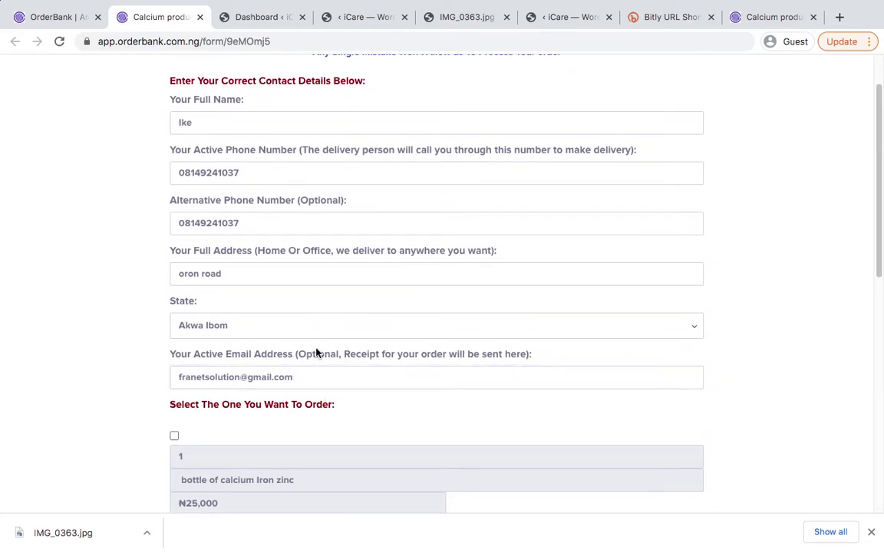
scroll(284, 314, down, 4)
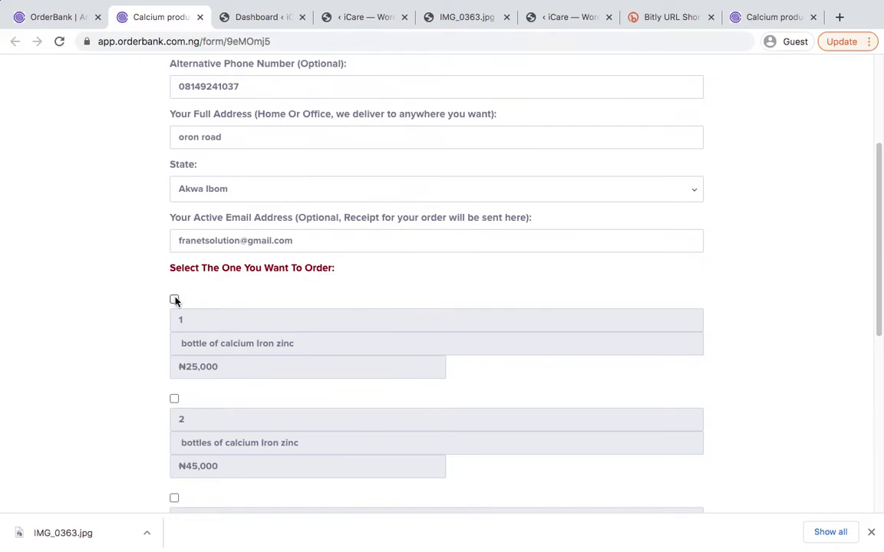
scroll(175, 299, down, 10)
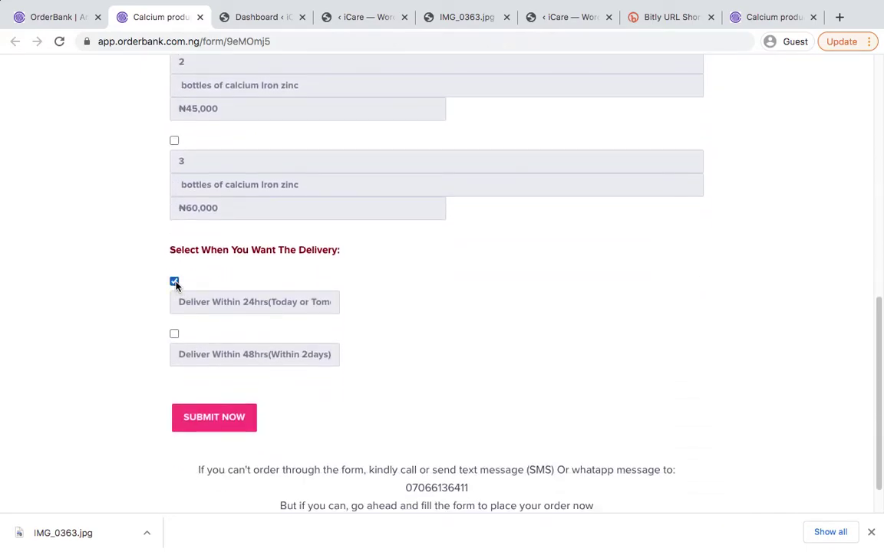
scroll(287, 390, up, 2)
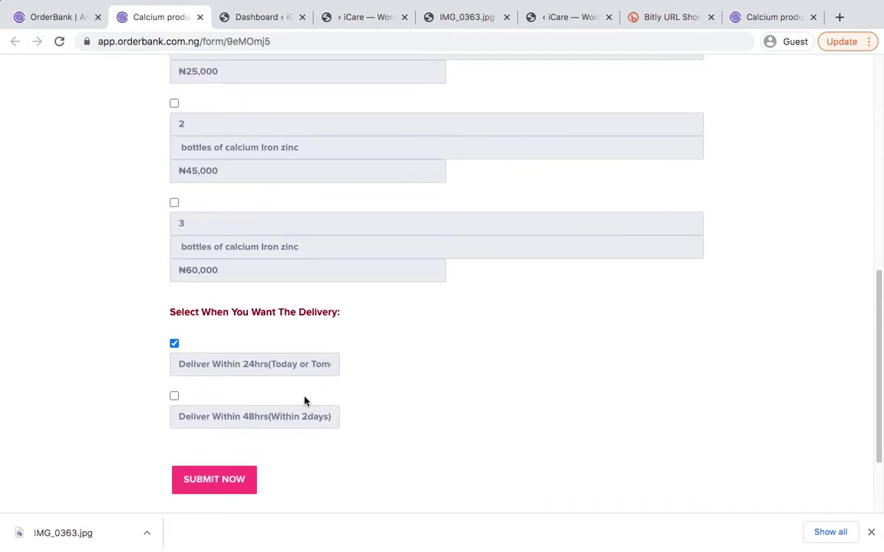
scroll(349, 439, up, 3)
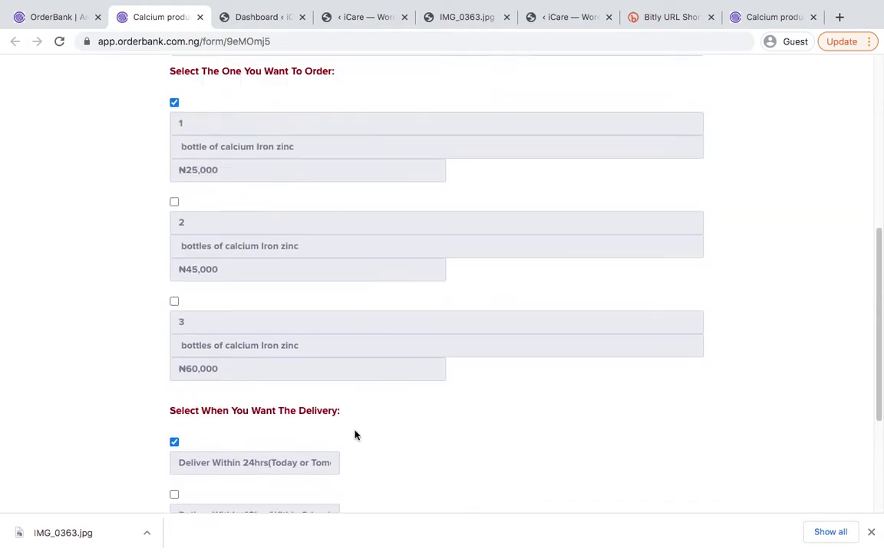
scroll(354, 436, up, 10)
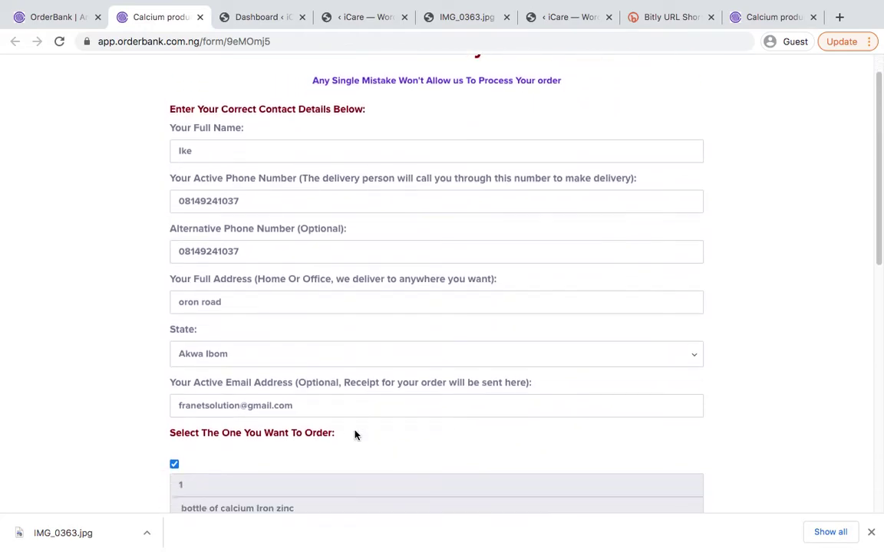
scroll(354, 436, down, 8)
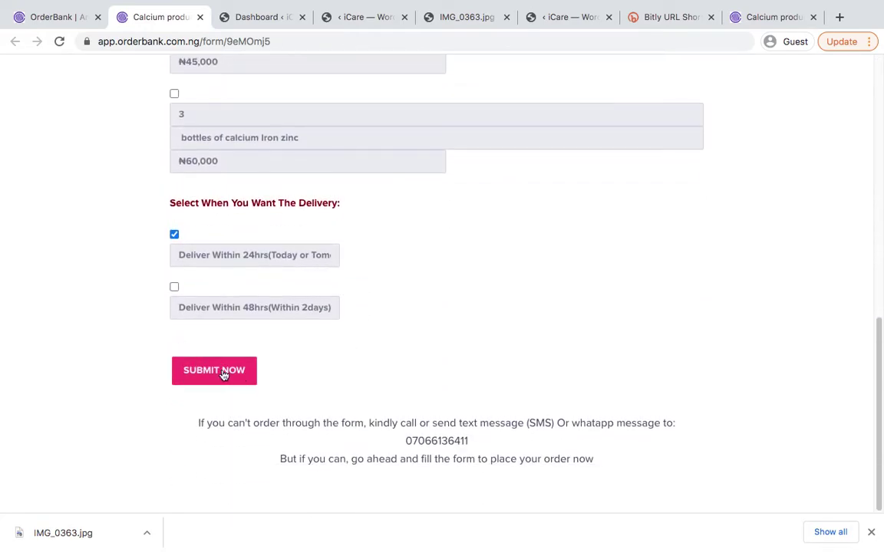
click(224, 373)
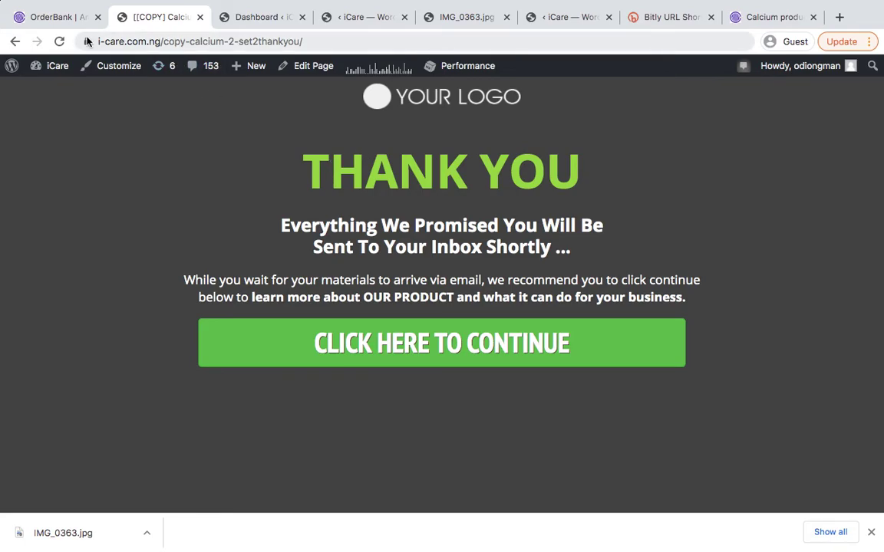
Open the OrderBank Dashboard and review the cards showing ₦25,000 from 1 order, top state Akwa Ibom
click(57, 23)
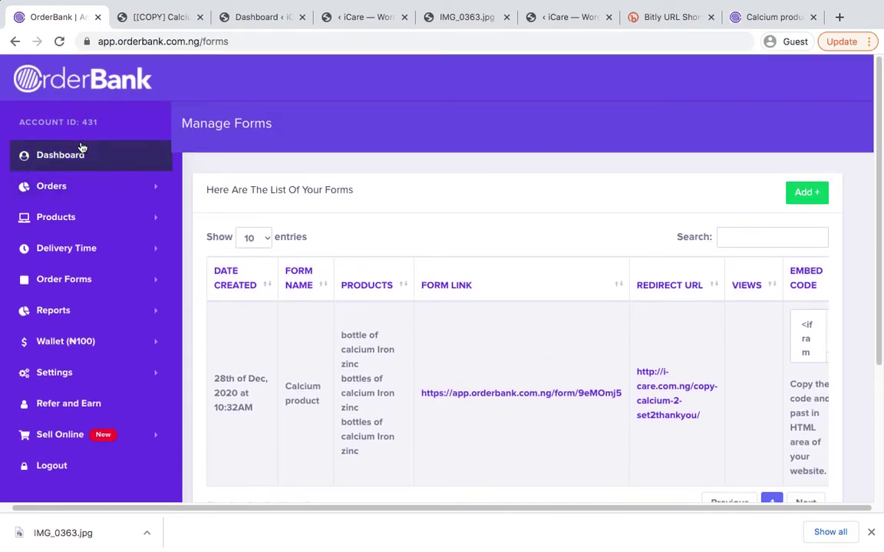
click(74, 153)
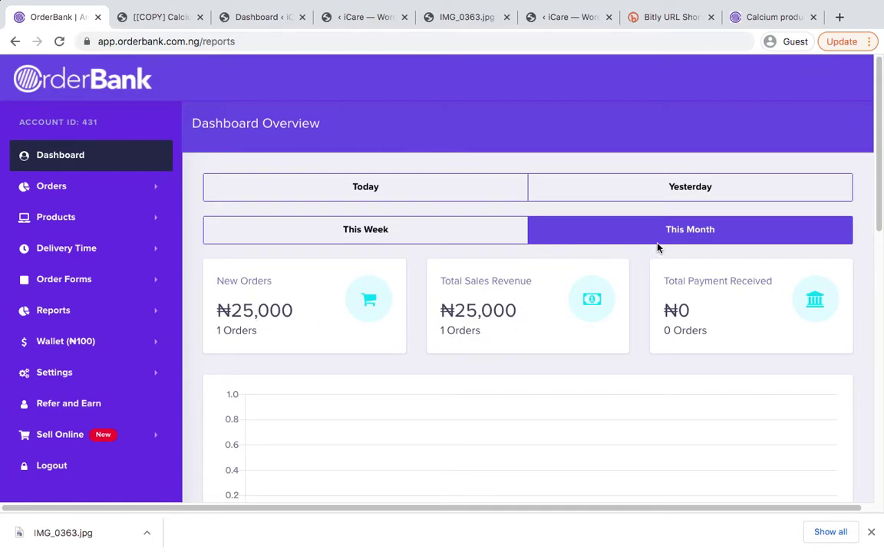
scroll(572, 329, down, 3)
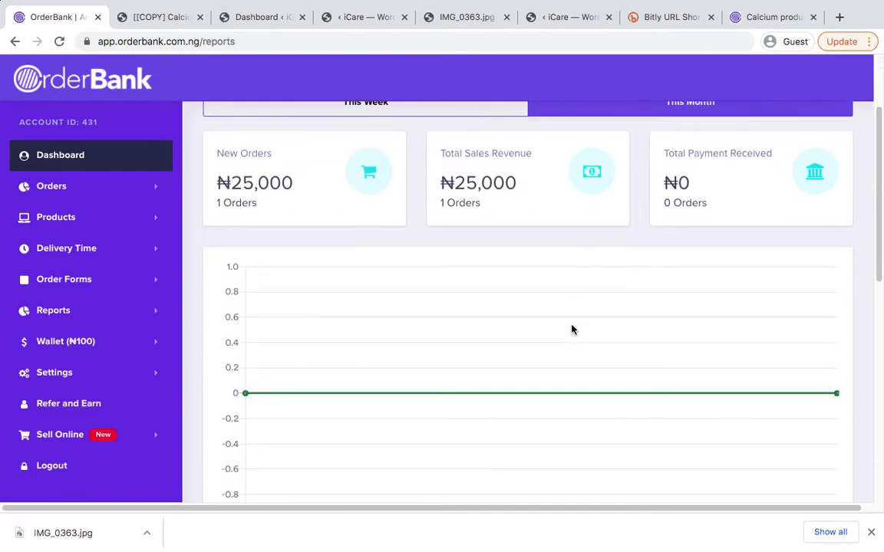
scroll(698, 192, down, 10)
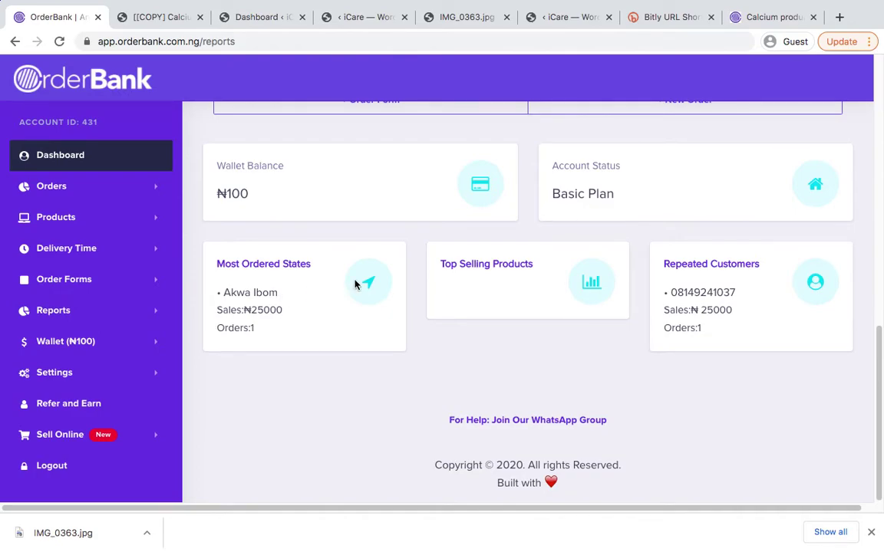
scroll(355, 284, up, 10)
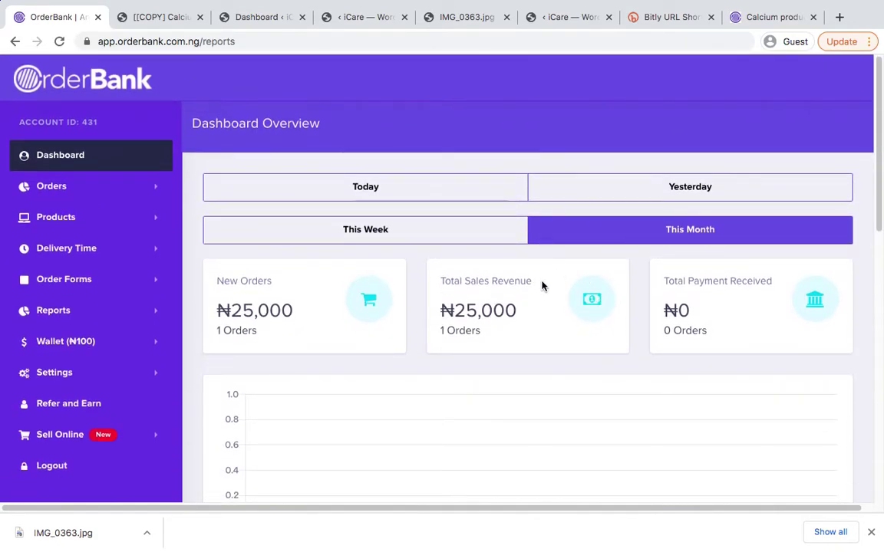
scroll(388, 293, down, 2)
scroll(388, 294, up, 2)
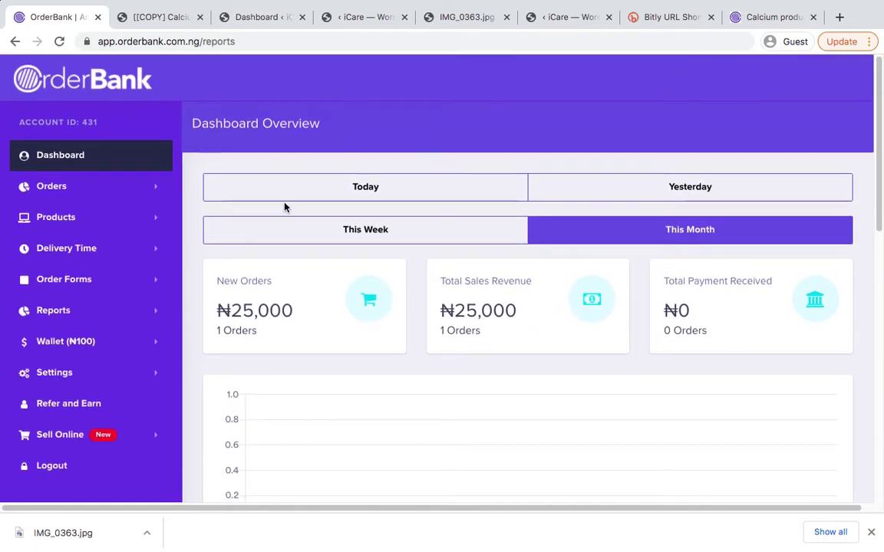
Show the New Orders list from the Orders section of the sidebar
click(107, 189)
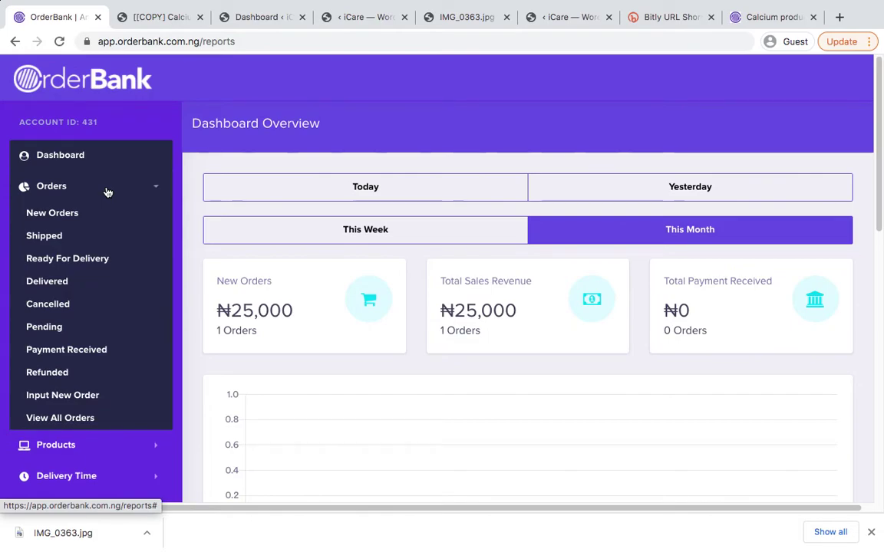
click(62, 214)
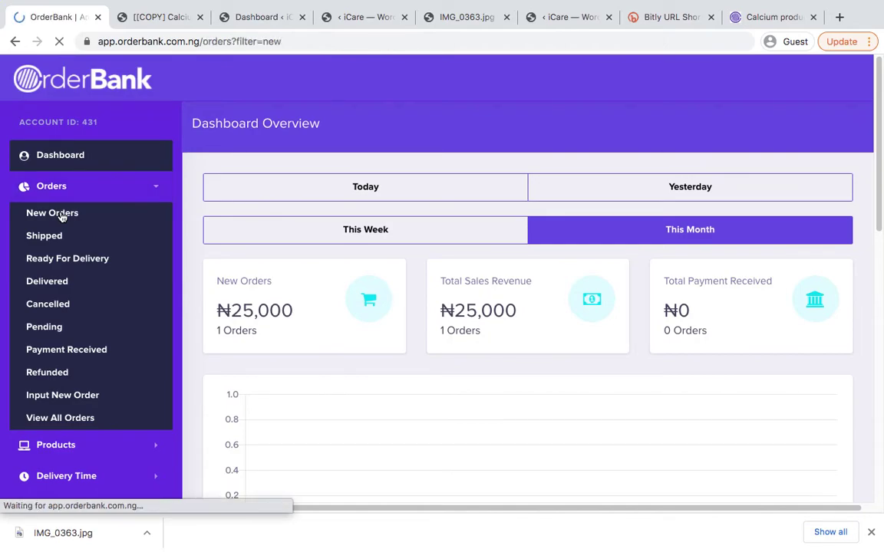
scroll(450, 317, down, 1)
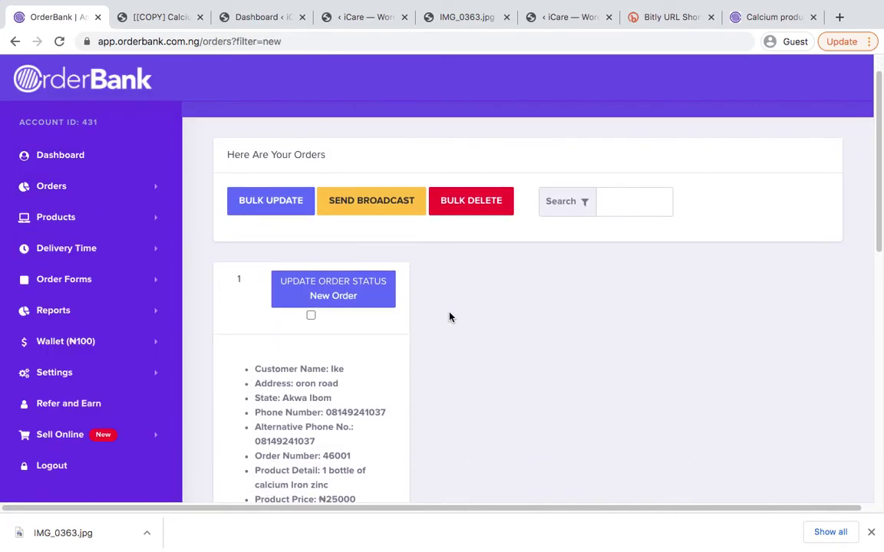
scroll(449, 317, up, 1)
scroll(450, 317, down, 3)
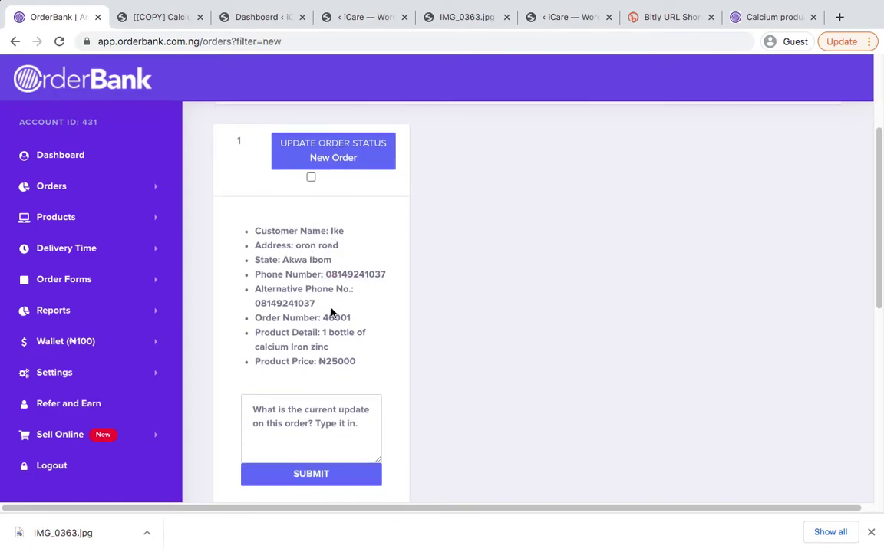
scroll(332, 312, down, 1)
scroll(331, 312, up, 3)
scroll(332, 311, up, 1)
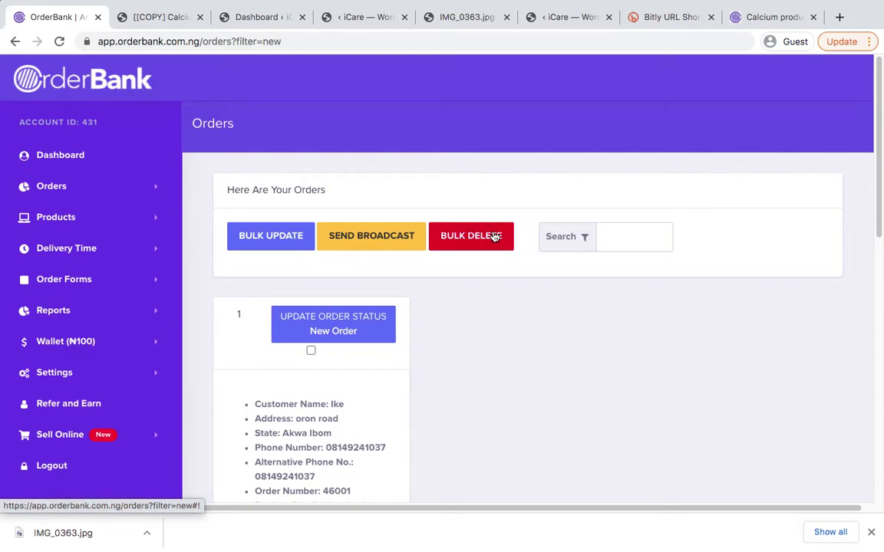
Select the test order for 1 bottle of calcium Iron zinc at ₦25000 and review its details
click(311, 351)
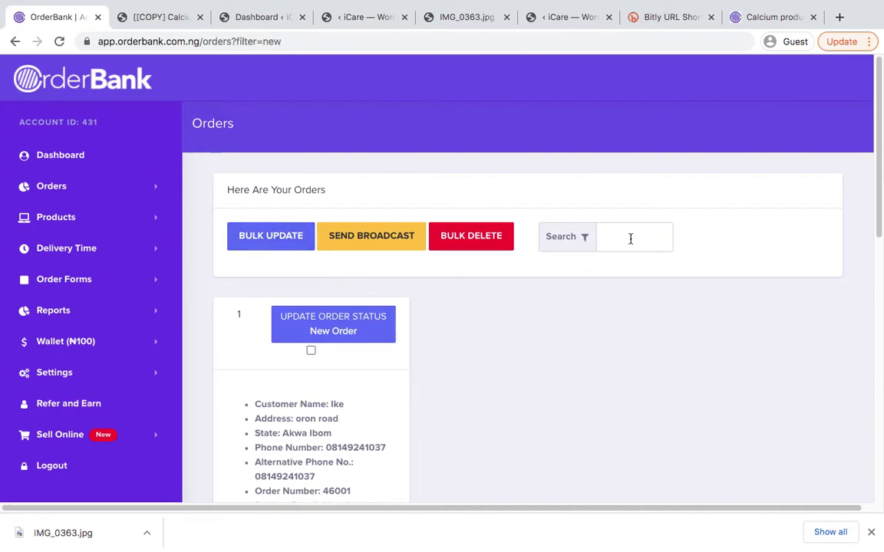
scroll(471, 307, down, 3)
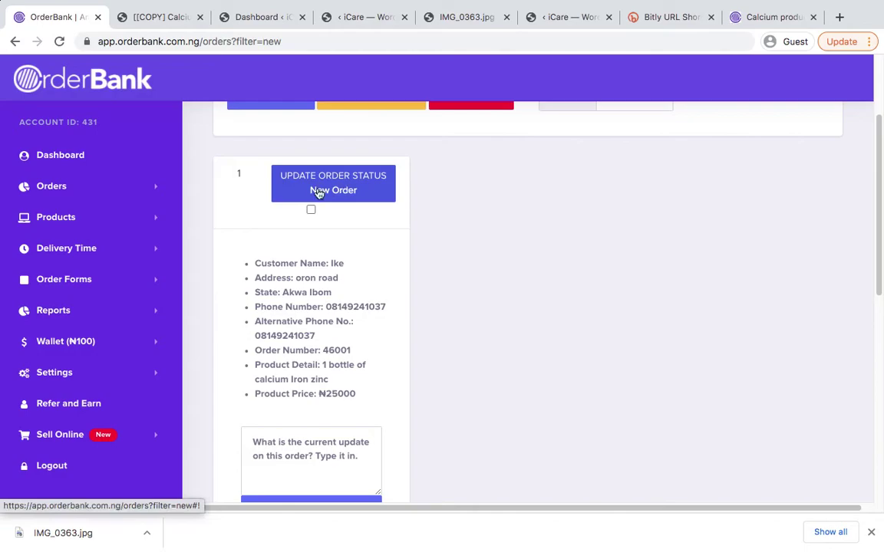
scroll(335, 287, down, 5)
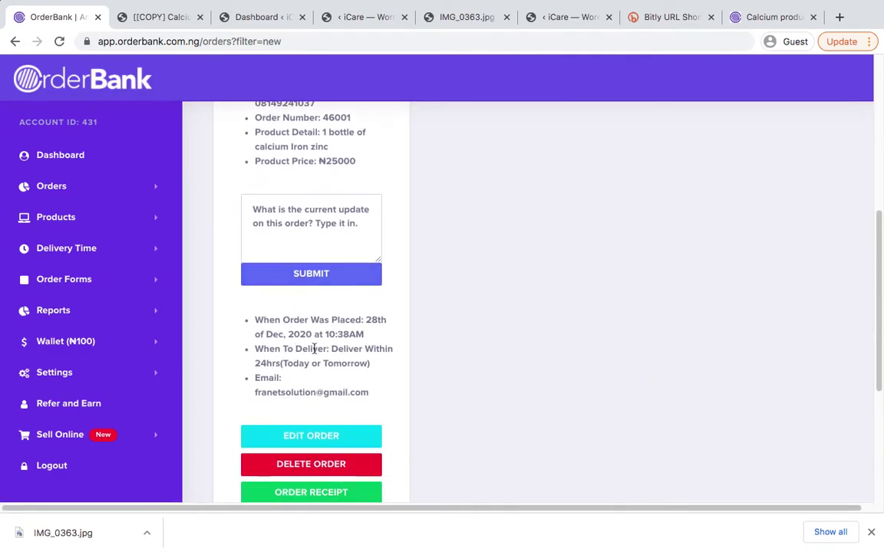
scroll(314, 349, up, 5)
scroll(271, 389, down, 5)
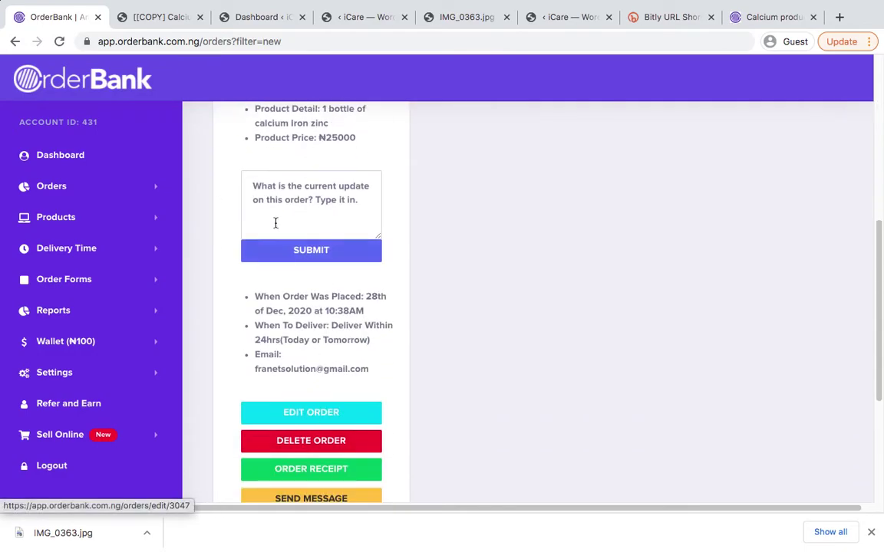
scroll(291, 222, up, 2)
Write the comment 'i called the customer but he didnt pick up' on order 46001, fixing typos
click(302, 303)
scroll(330, 304, up, 3)
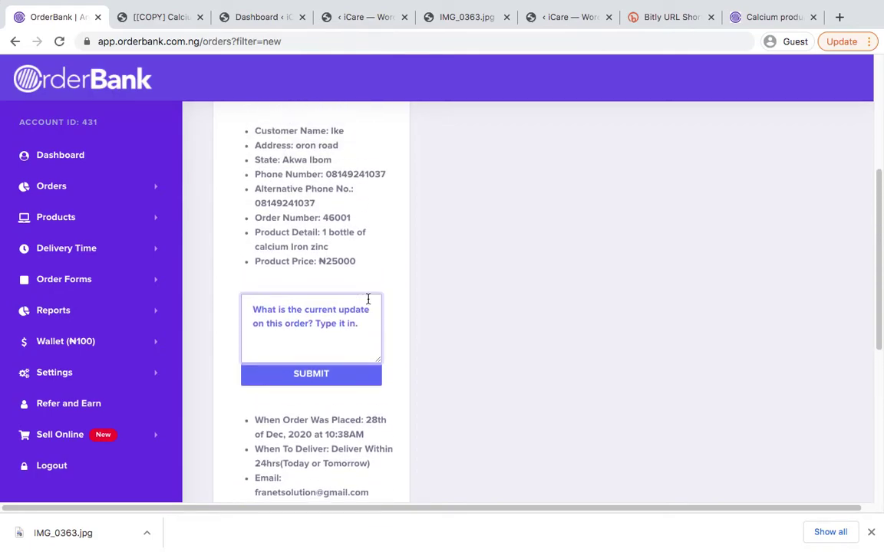
scroll(345, 308, down, 1)
scroll(345, 308, up, 3)
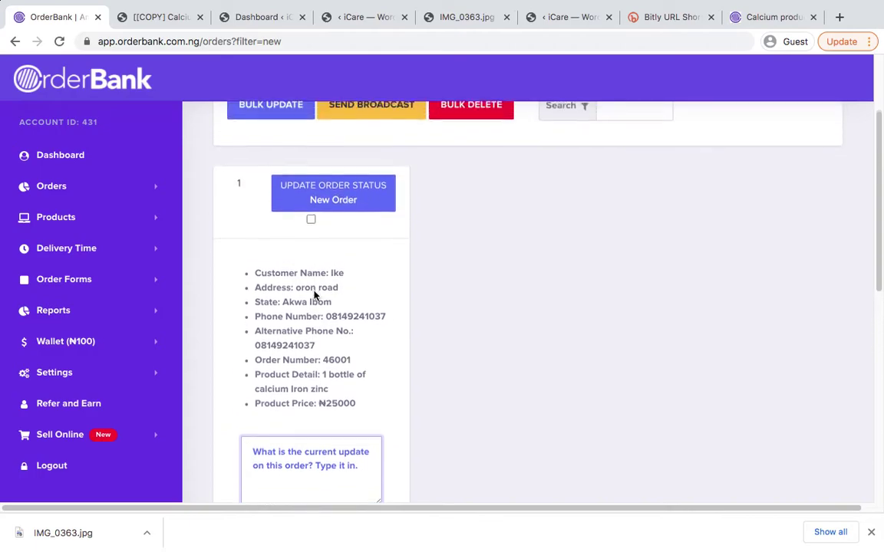
scroll(357, 209, down, 1)
scroll(363, 197, down, 2)
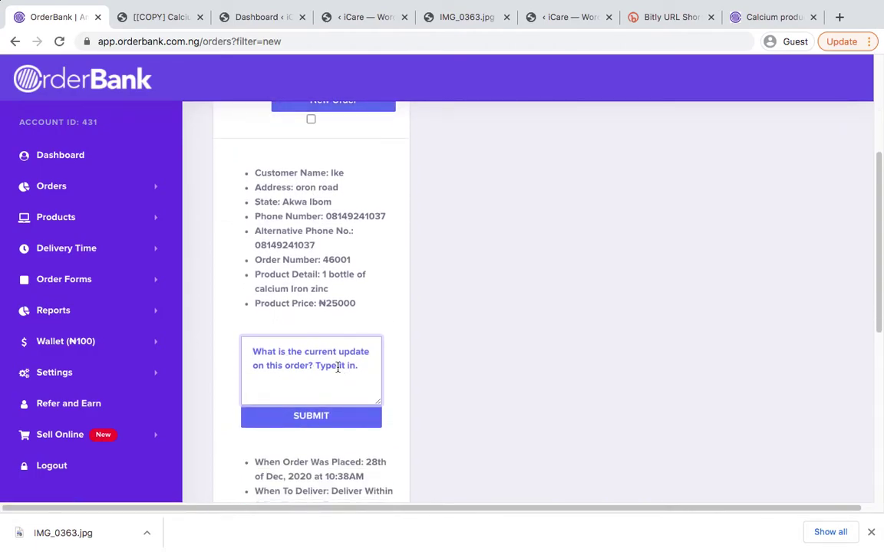
text(i called the custome)
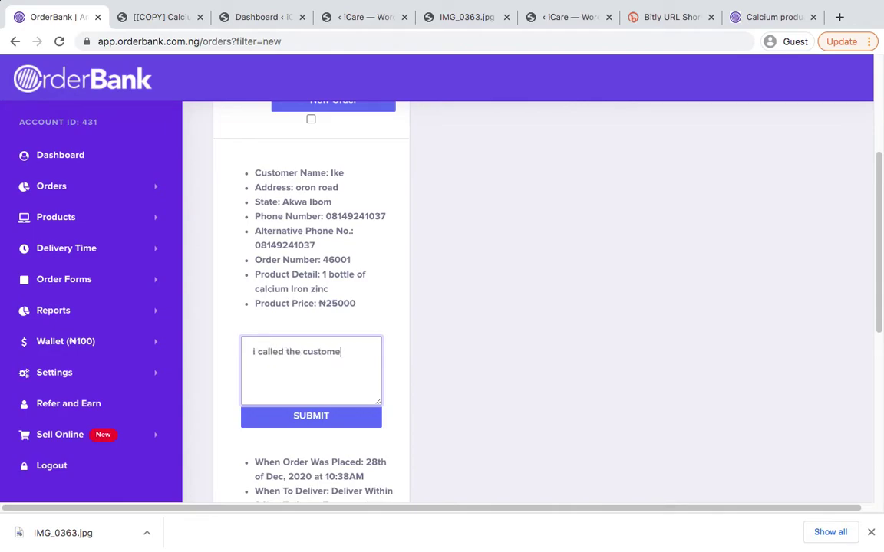
text(r but he didnt opick uop)
key(BackSpace)
key(BackSpace)
key(BackSpace)
key(BackSpace)
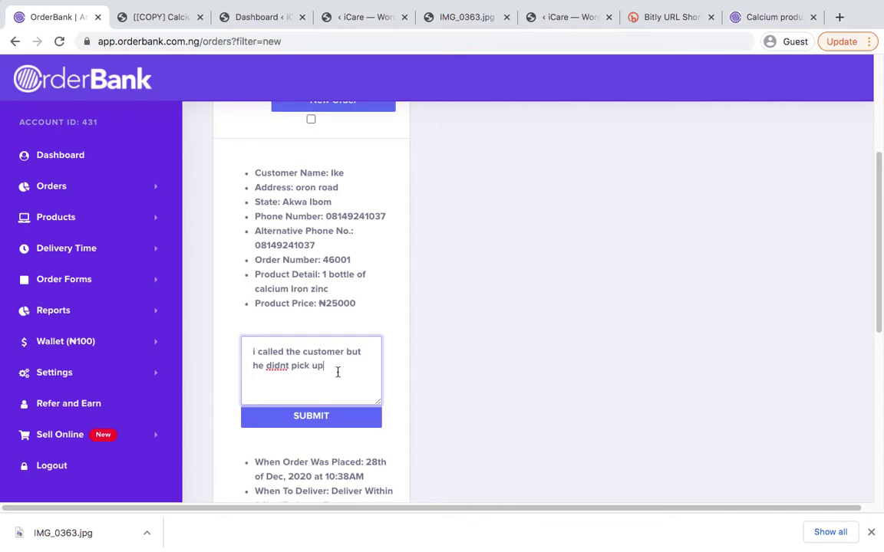
Submit the comment, acknowledge the Success confirmation, and scroll to the order's action buttons
click(337, 421)
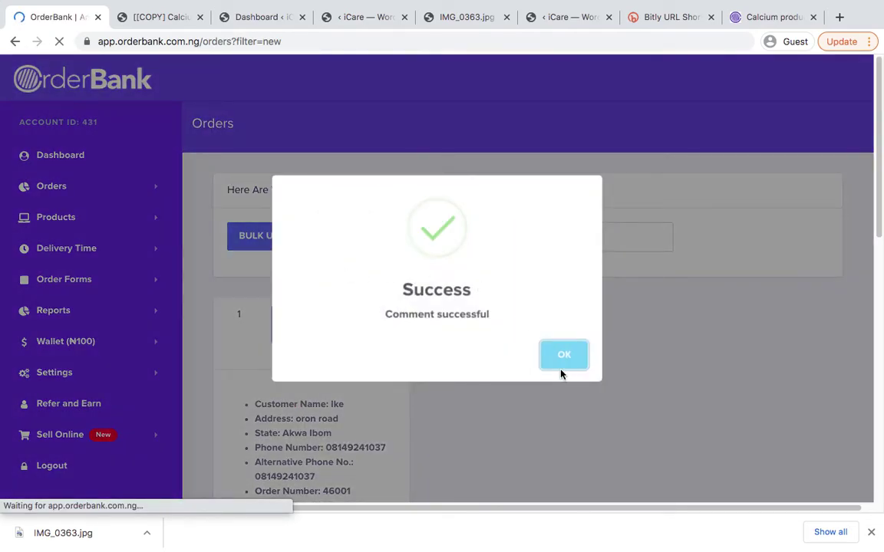
click(563, 366)
scroll(519, 375, down, 2)
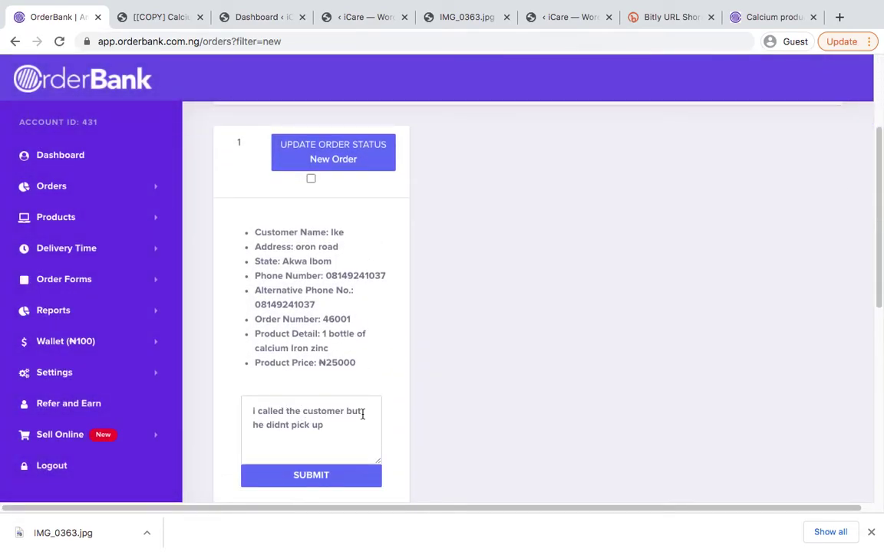
scroll(339, 330, down, 1)
scroll(339, 330, up, 2)
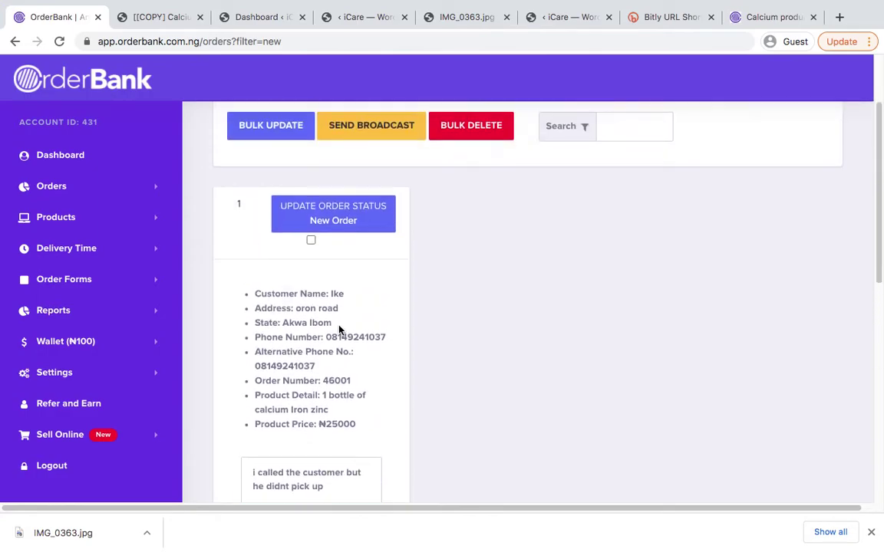
scroll(307, 292, down, 5)
scroll(314, 288, down, 2)
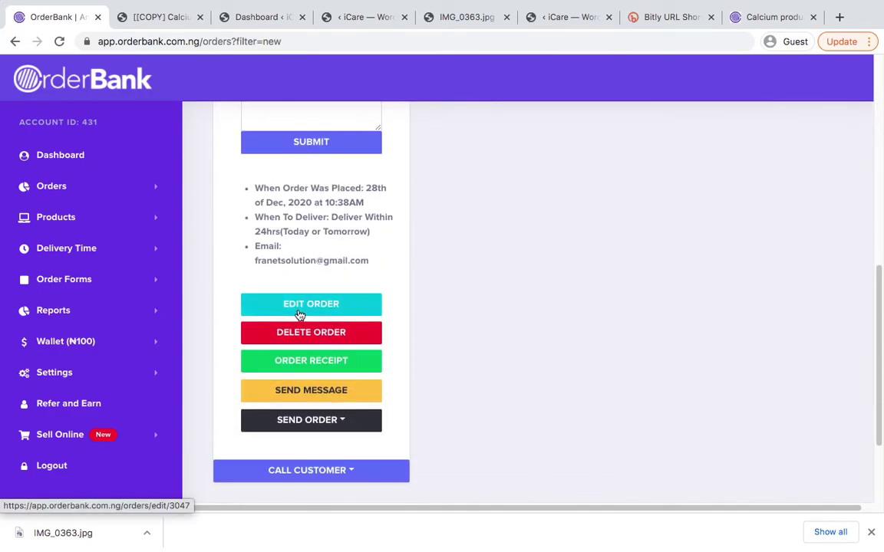
Open order 46001's receipt in a new tab, check the ₦25,000 total, then return to OrderBank
click(297, 365)
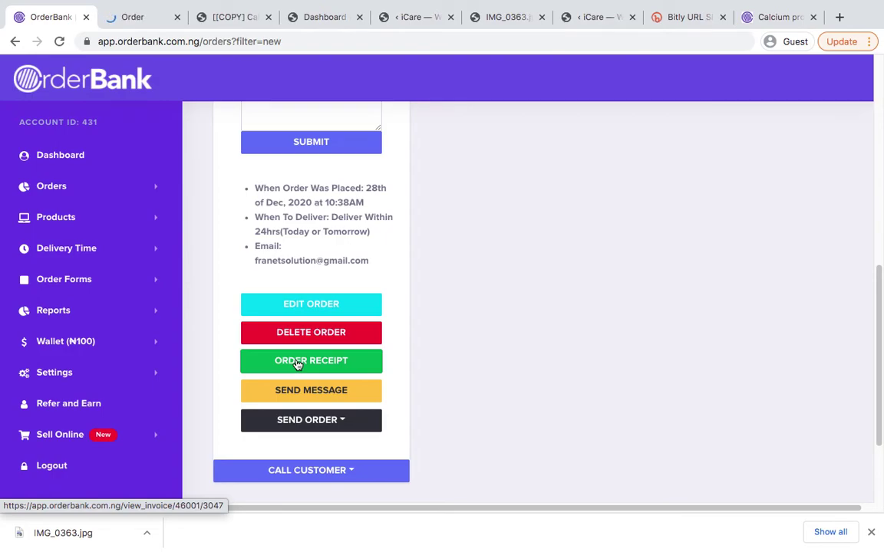
click(121, 17)
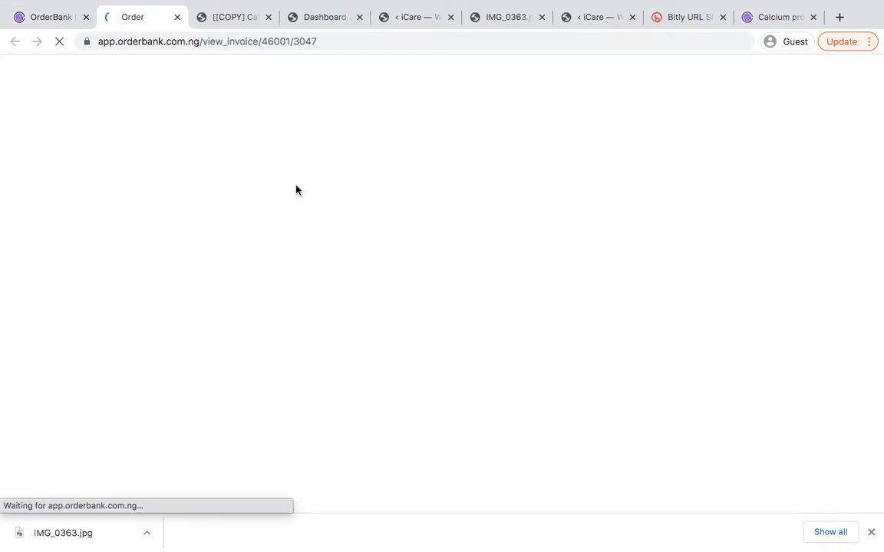
scroll(328, 241, down, 2)
scroll(326, 242, up, 2)
scroll(326, 241, up, 1)
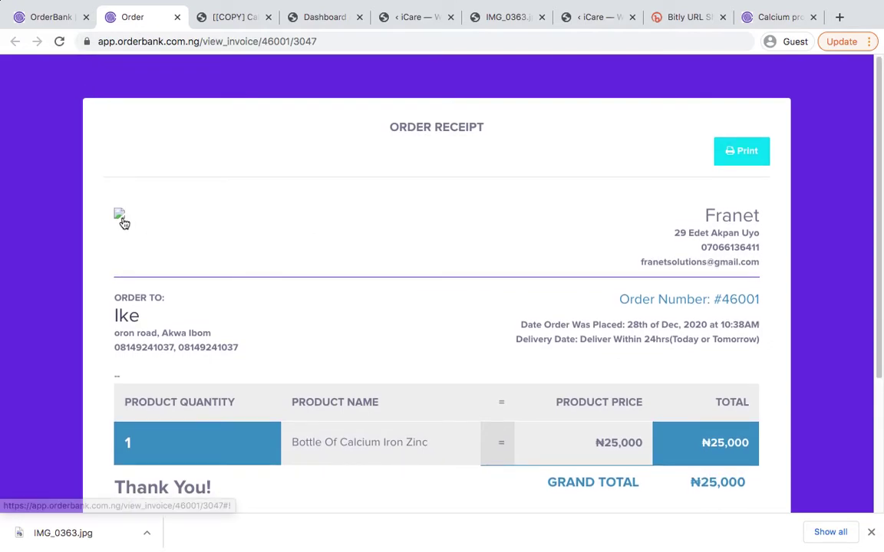
scroll(171, 238, down, 4)
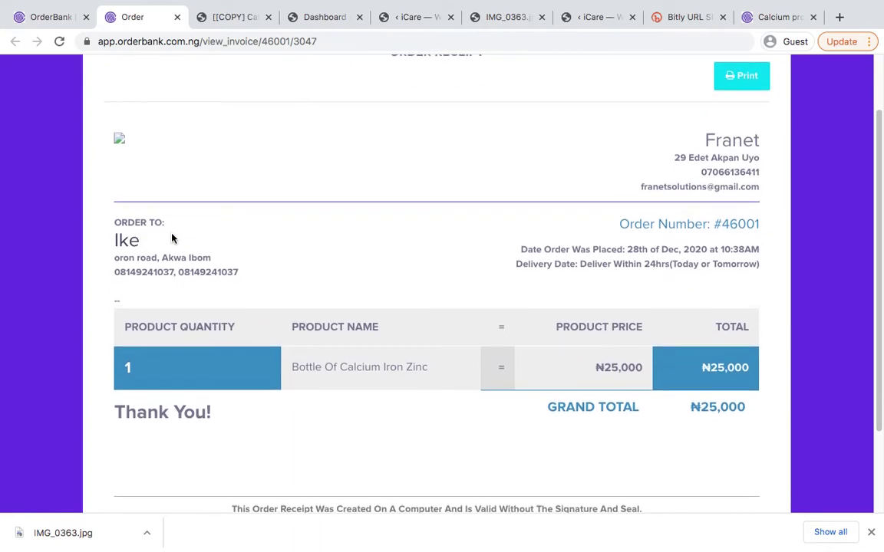
scroll(172, 239, up, 4)
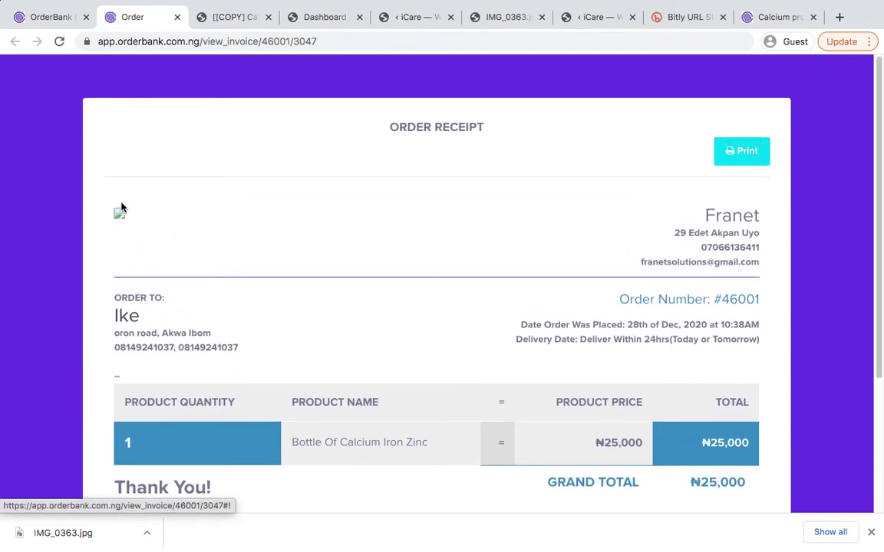
scroll(261, 313, down, 5)
scroll(261, 314, up, 5)
scroll(306, 231, down, 5)
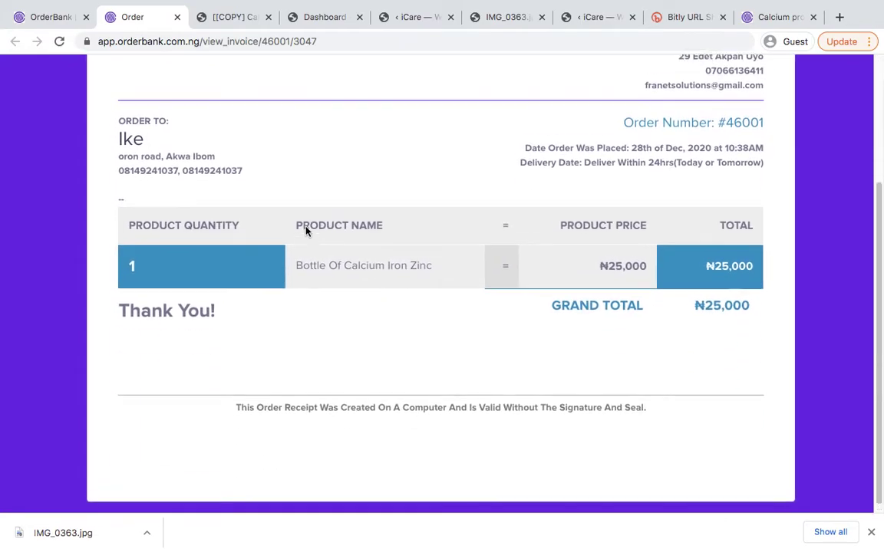
scroll(305, 229, up, 5)
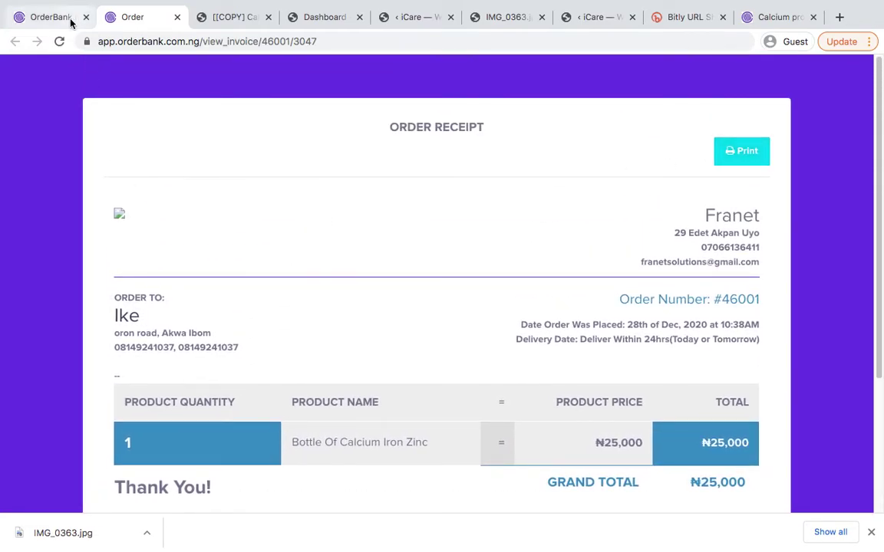
click(67, 21)
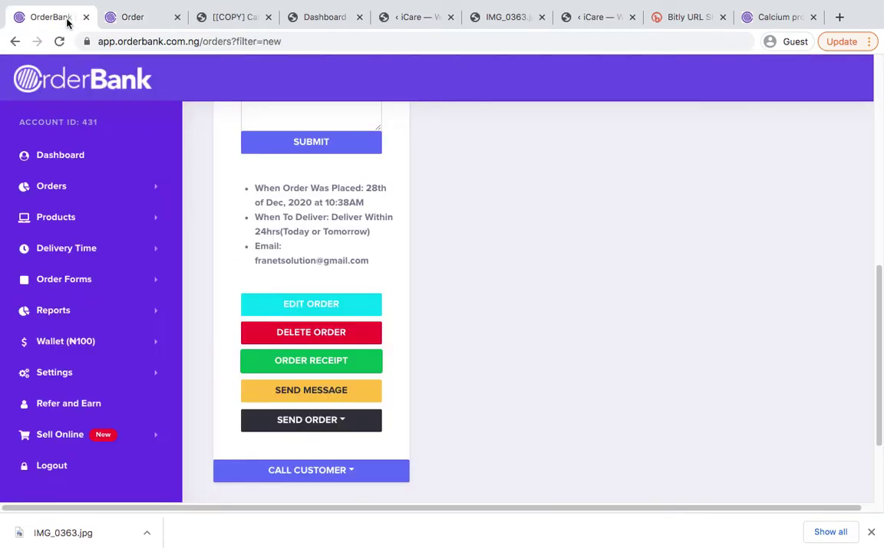
Send the order's customer an SMS-only message reading 'rggr'
click(292, 392)
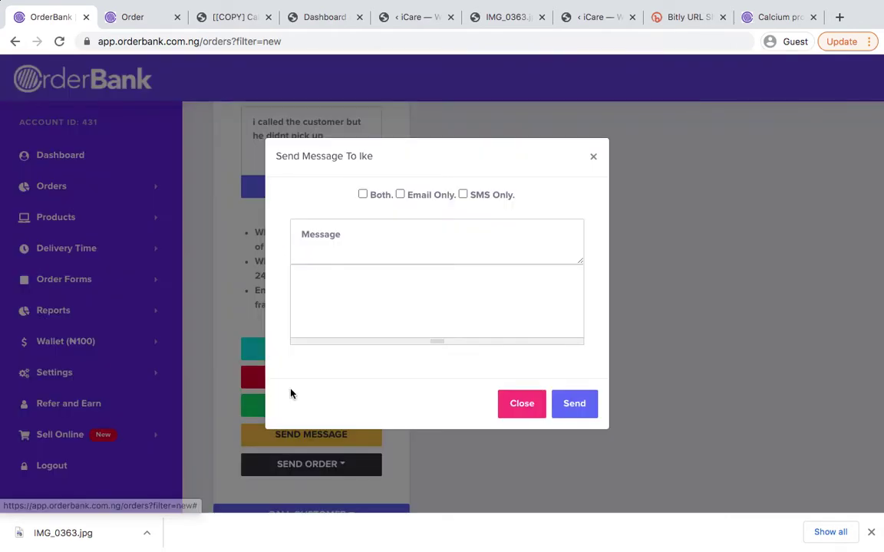
click(463, 194)
click(394, 244)
text(rggrgrgurg)
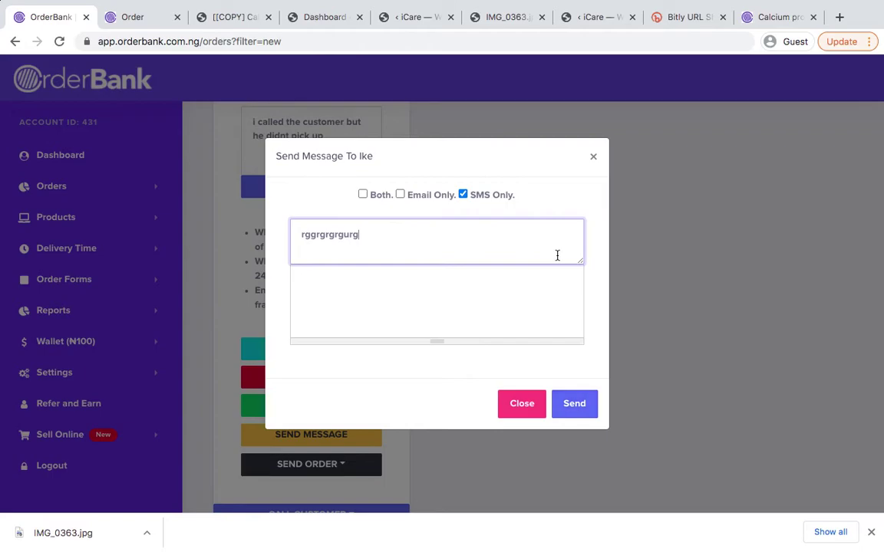
click(592, 156)
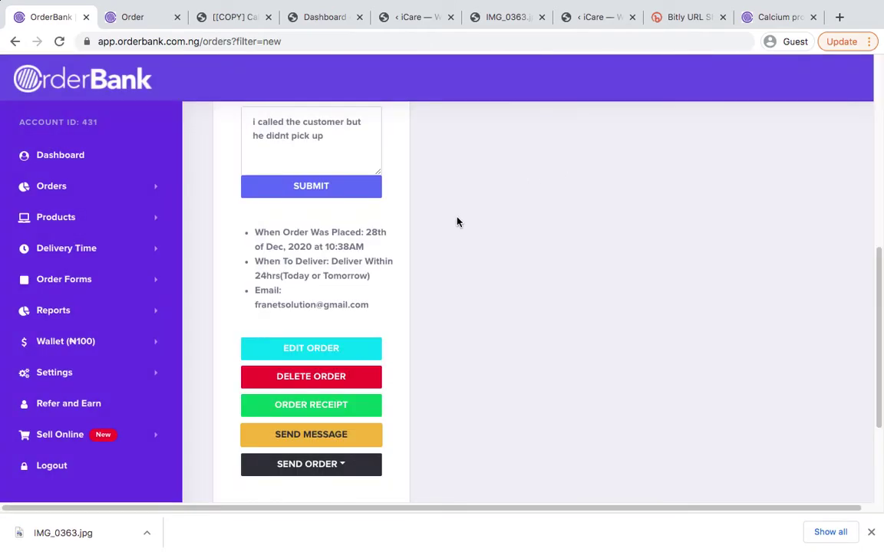
View and close the SEND ORDER options and the CALL CUSTOMER phone numbers
scroll(411, 261, down, 1)
scroll(346, 429, down, 2)
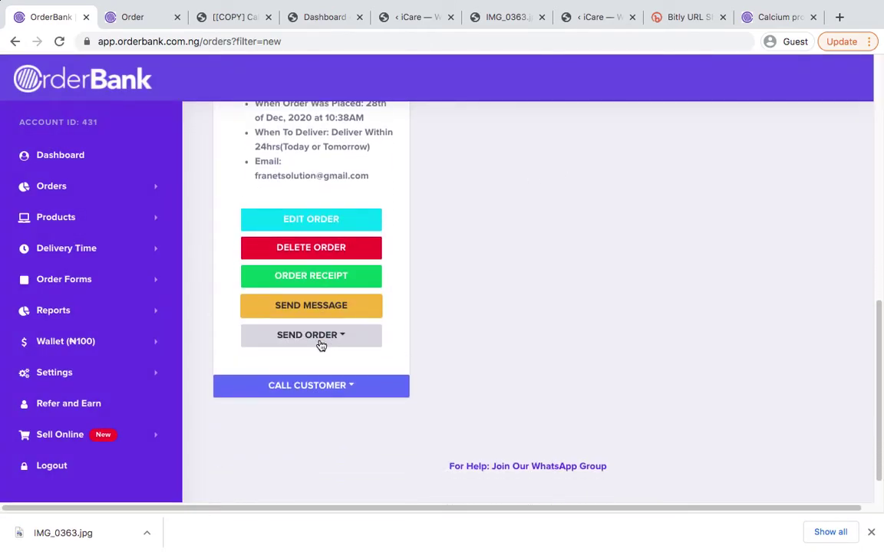
click(347, 338)
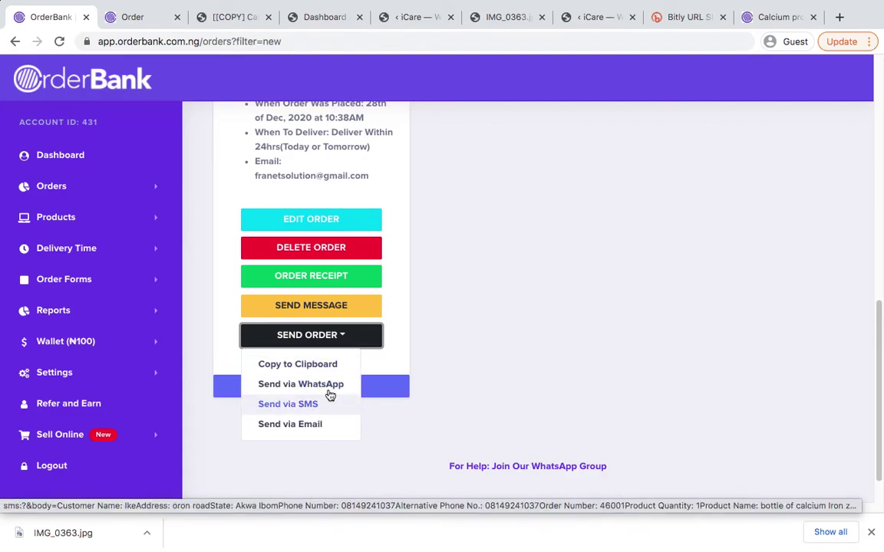
click(401, 332)
click(298, 389)
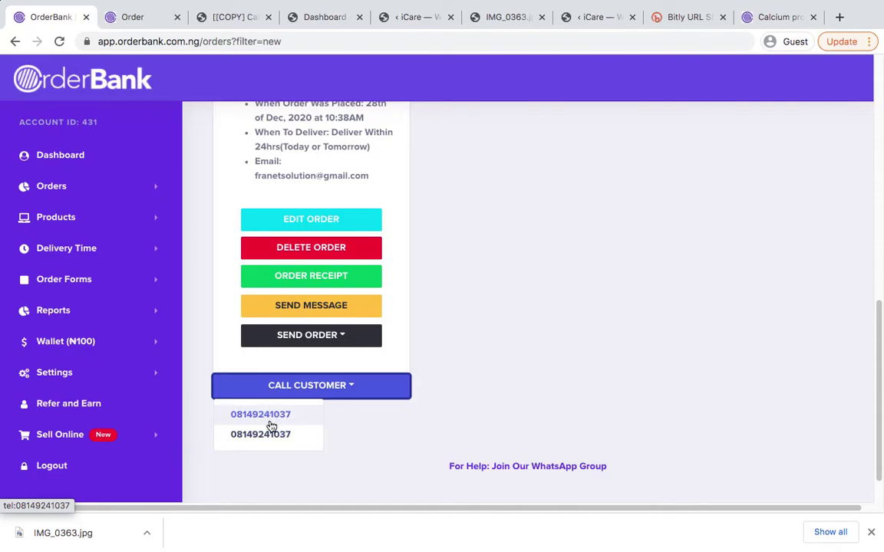
click(414, 349)
Expand the Orders section in the sidebar to list the order status categories
scroll(413, 348, up, 5)
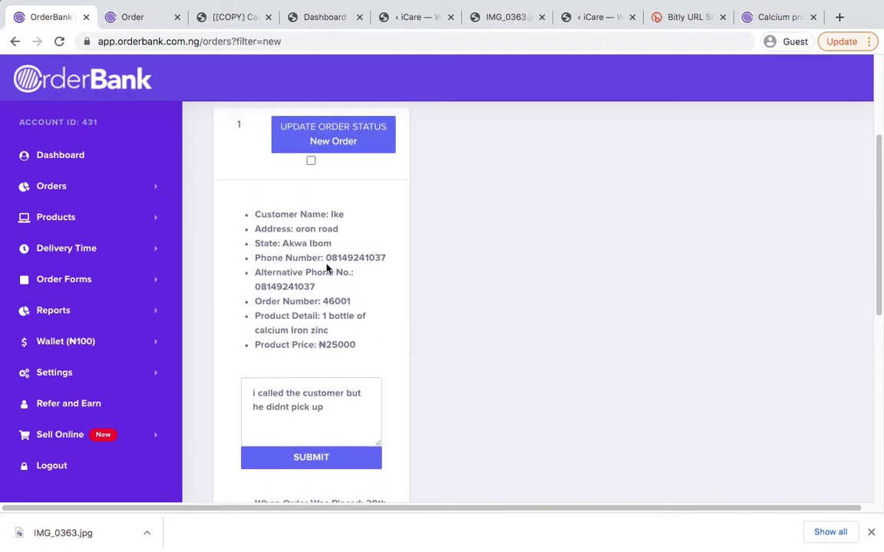
scroll(340, 213, up, 2)
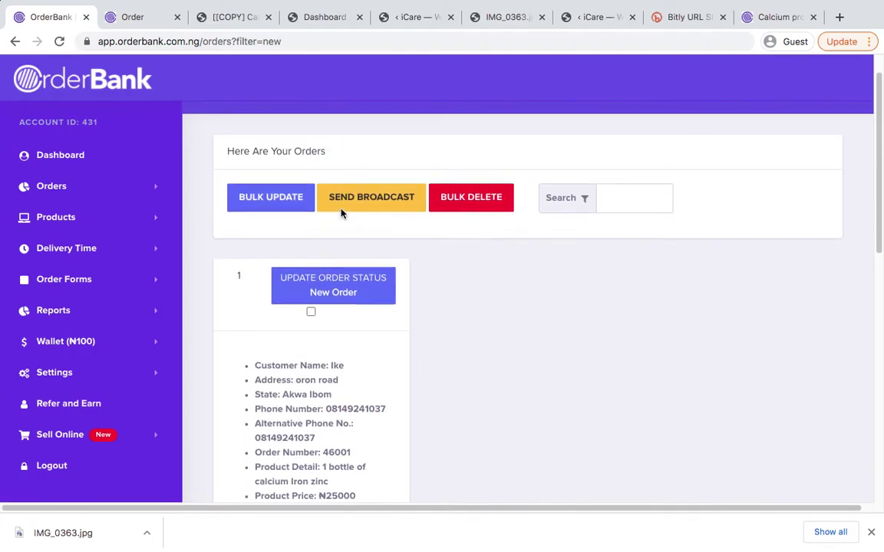
scroll(342, 214, down, 1)
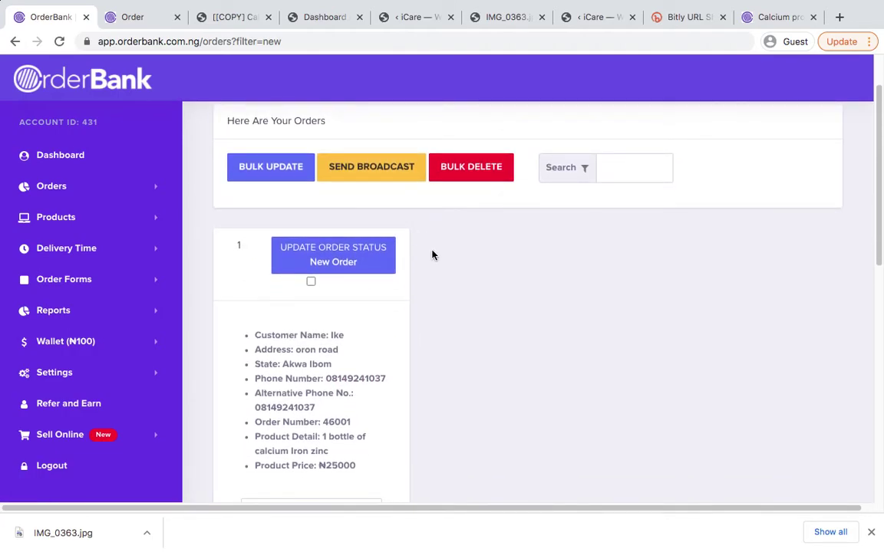
scroll(432, 255, down, 1)
click(122, 191)
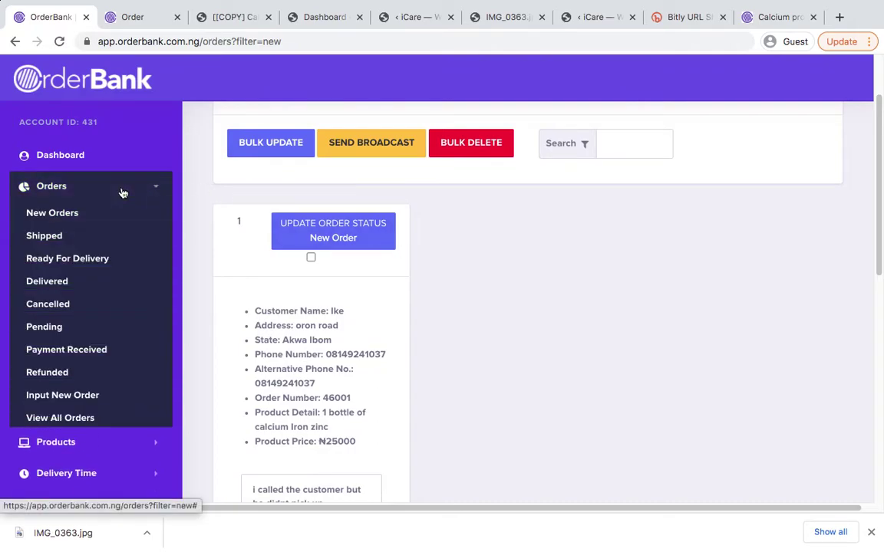
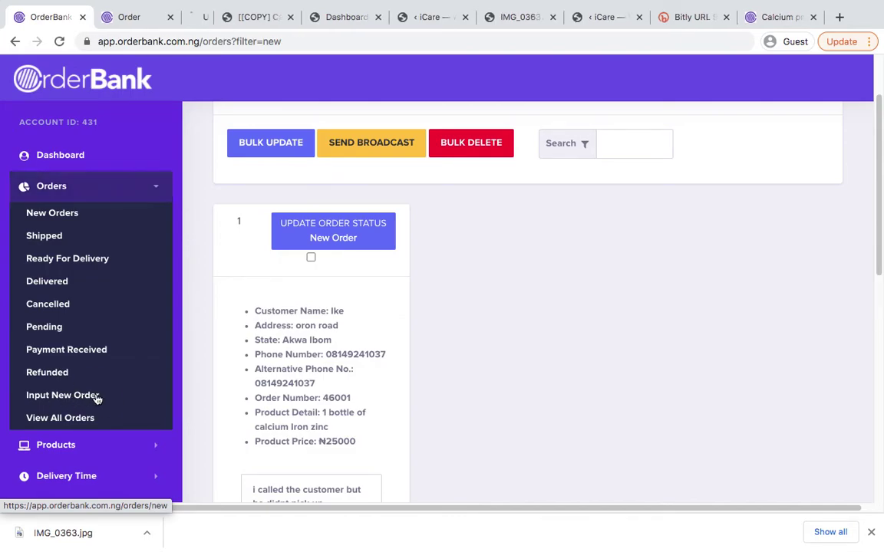
Open Input New Order in its own tab and look over the blank form
super+click(97, 397)
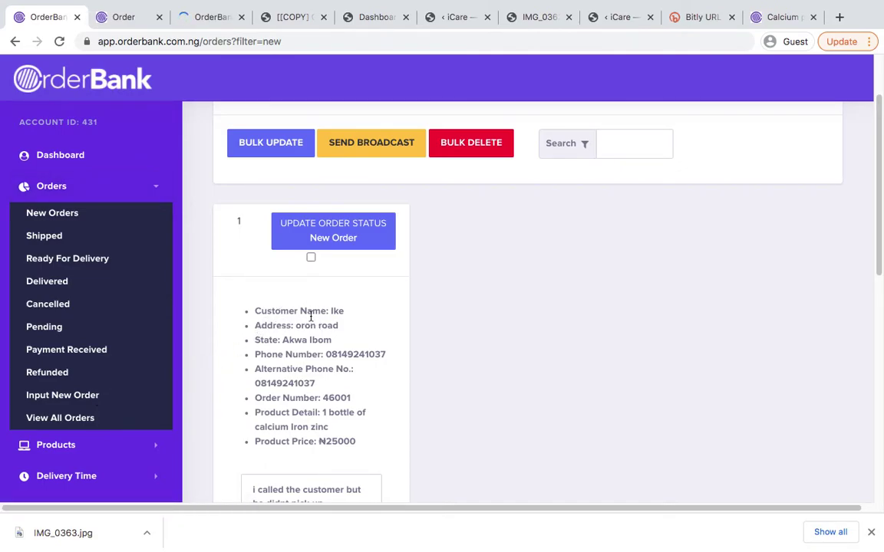
click(207, 20)
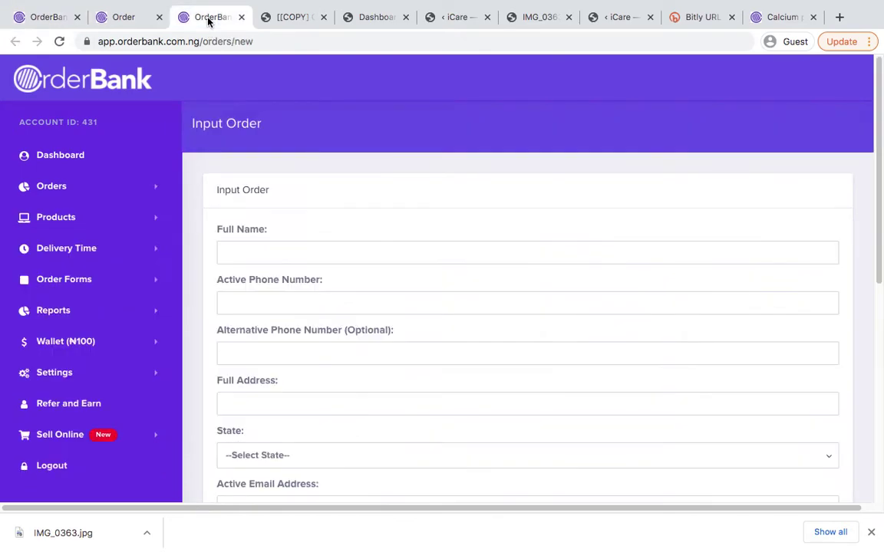
scroll(307, 198, down, 2)
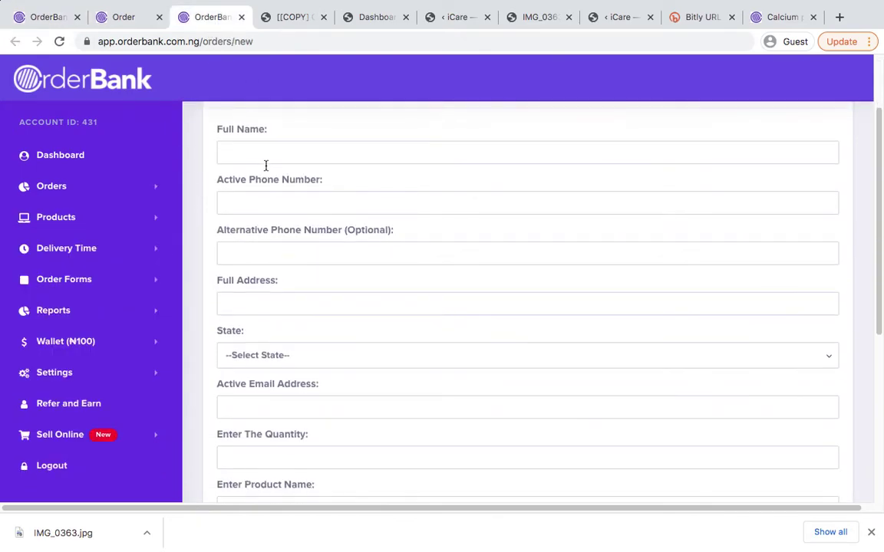
scroll(266, 169, down, 5)
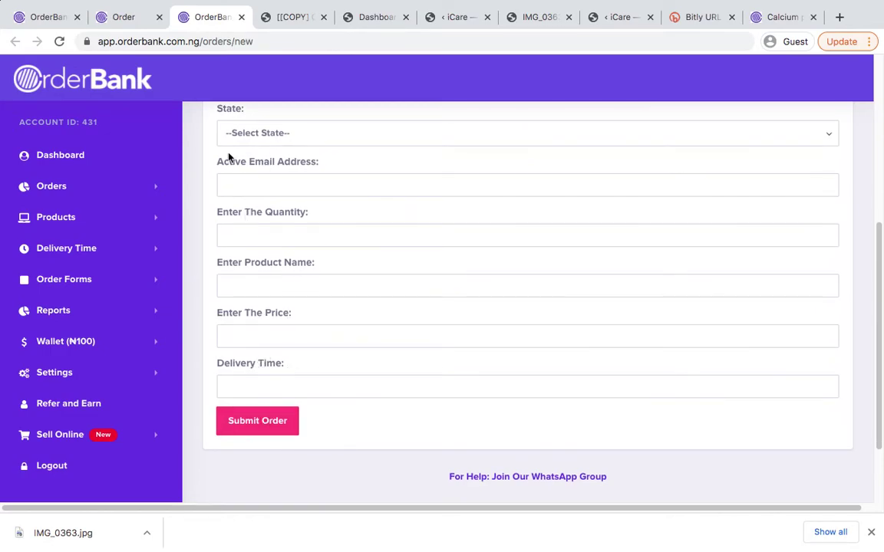
Toggle the Orders sidebar section, then bring up the calcium iron zinc order receipt (₦25,000)
click(80, 188)
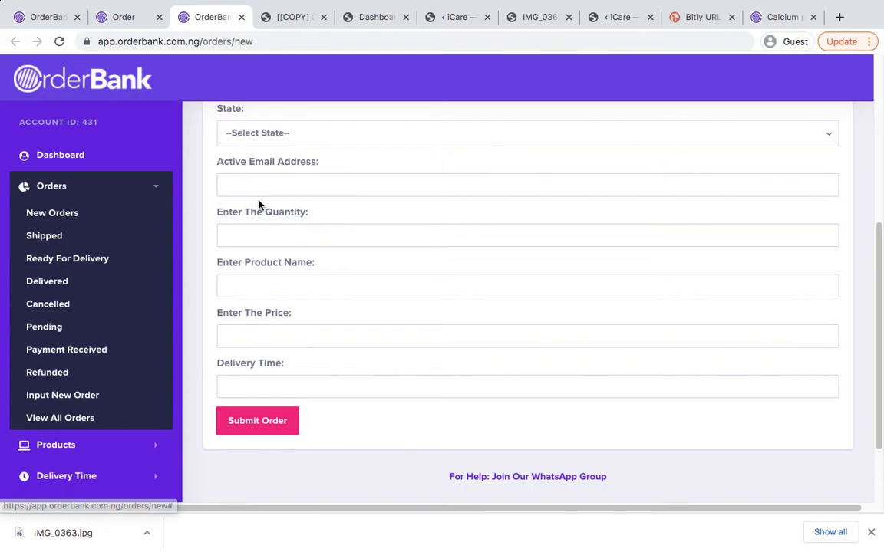
scroll(259, 205, up, 5)
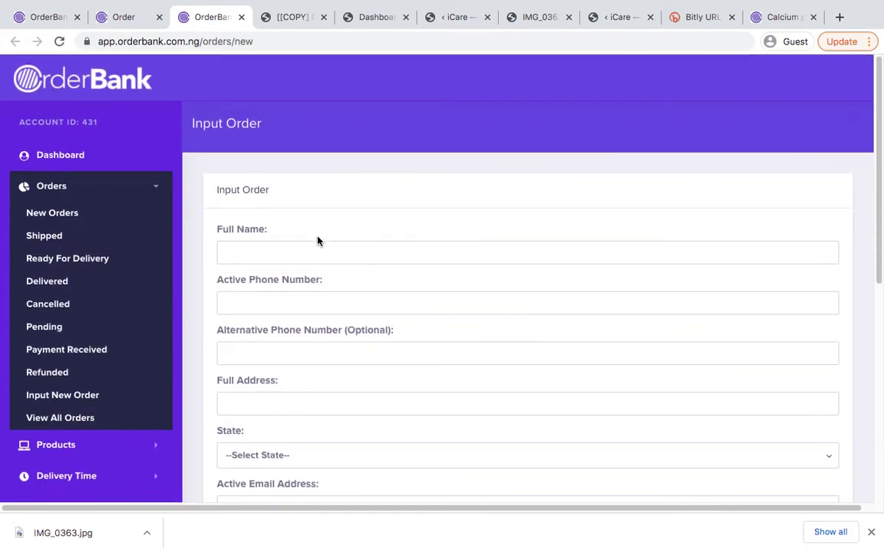
click(152, 188)
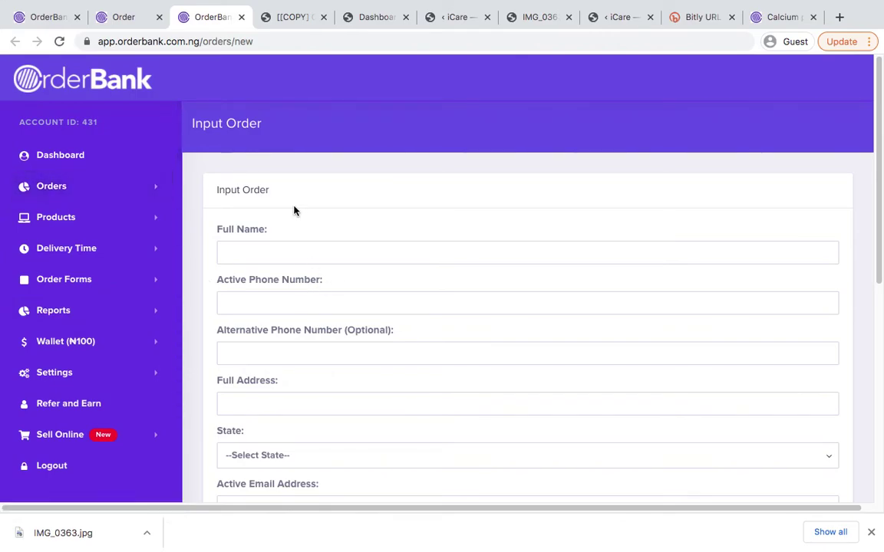
scroll(310, 279, down, 2)
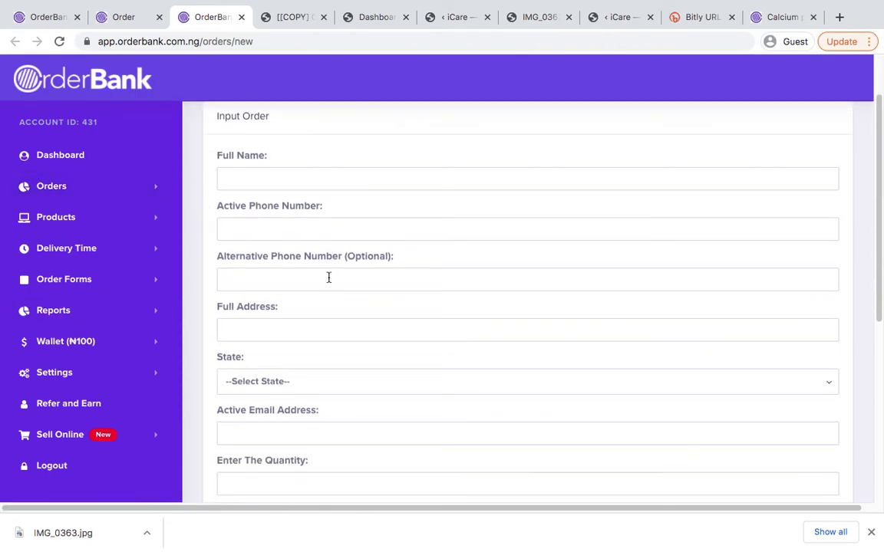
scroll(337, 272, down, 1)
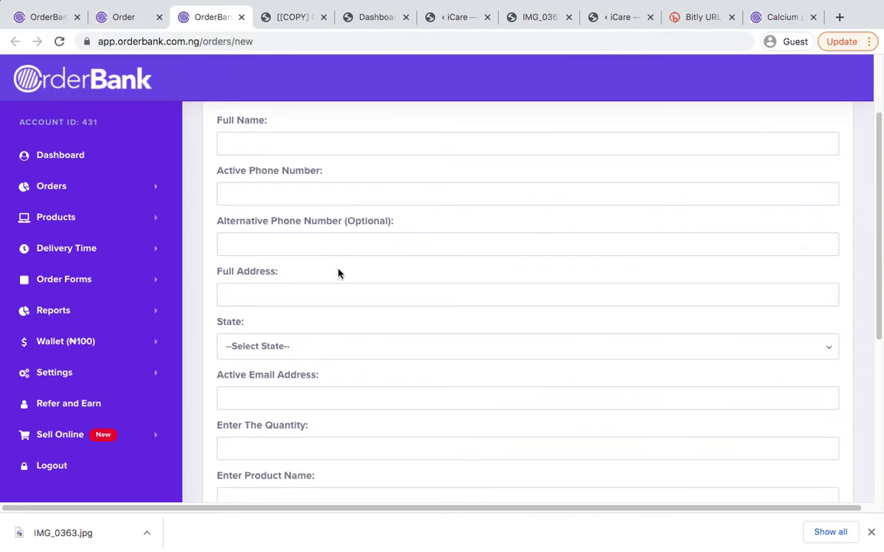
scroll(329, 251, up, 2)
scroll(305, 264, down, 10)
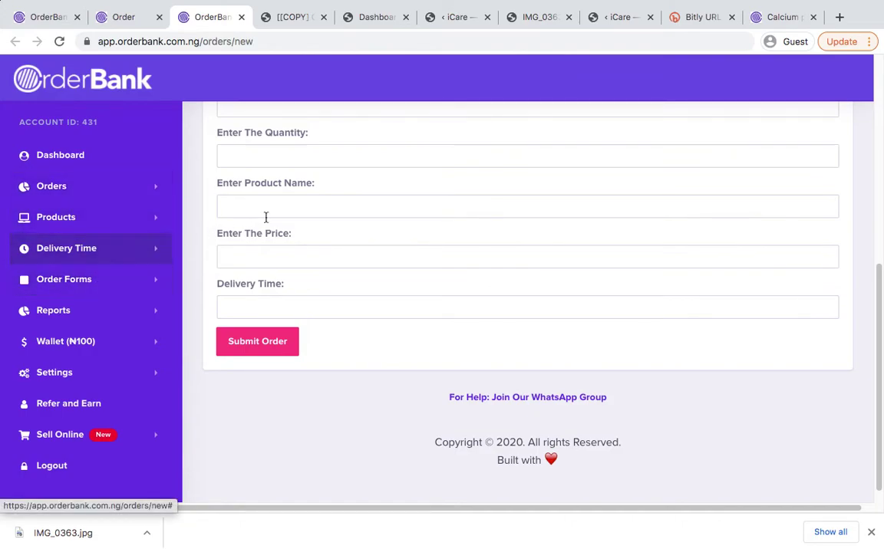
scroll(332, 250, up, 5)
scroll(333, 255, down, 4)
scroll(331, 255, up, 10)
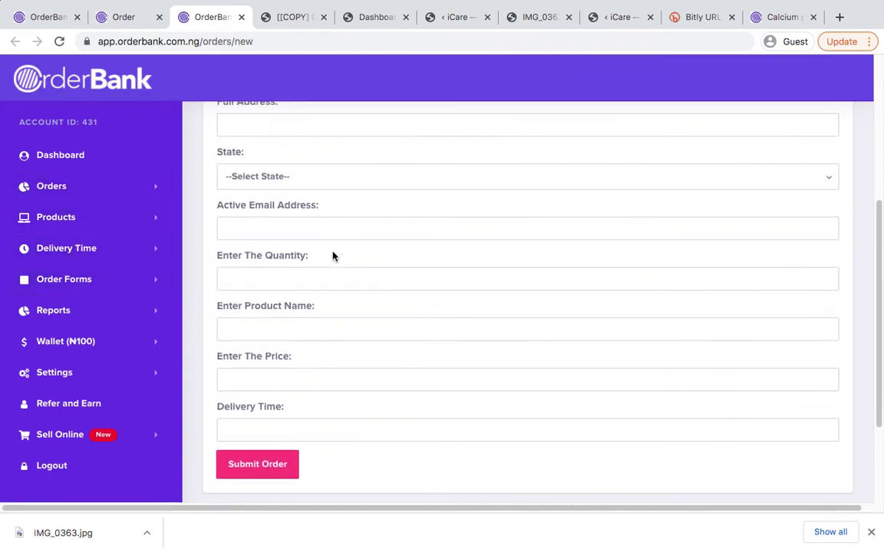
click(121, 17)
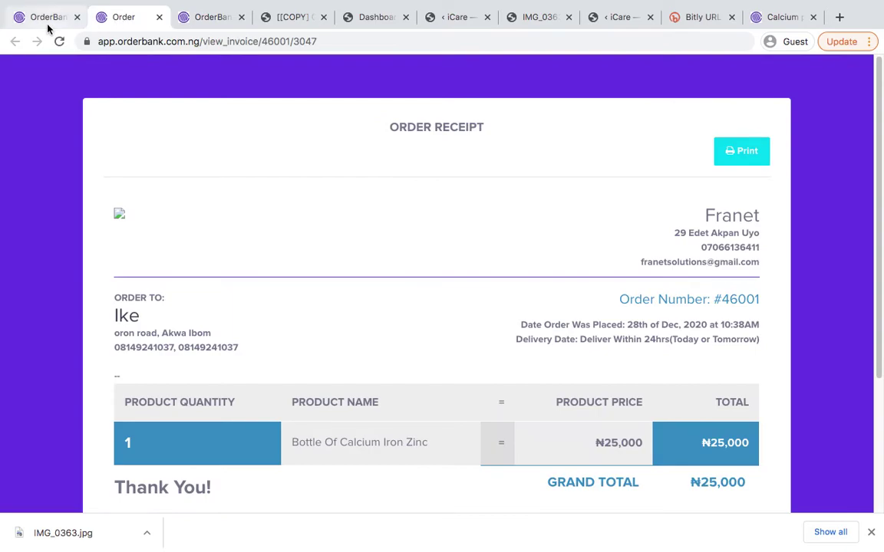
Return to New Orders and change the calcium iron zinc order's status to Ready For Delivery
click(43, 22)
scroll(43, 398, down, 2)
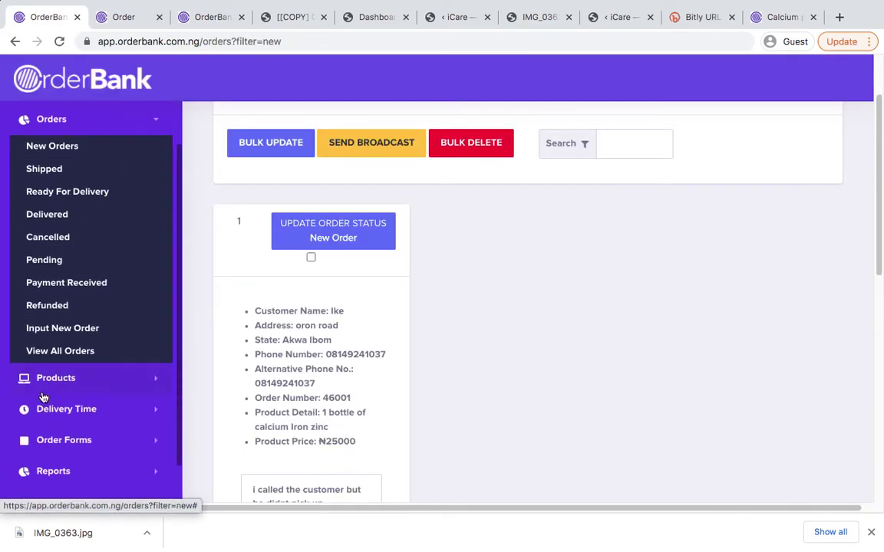
scroll(357, 296, down, 1)
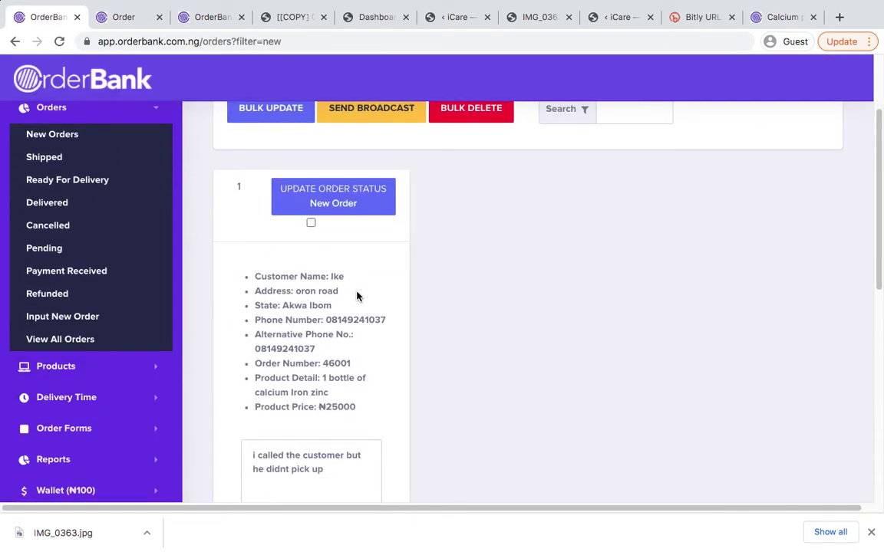
scroll(307, 276, down, 3)
scroll(301, 223, up, 2)
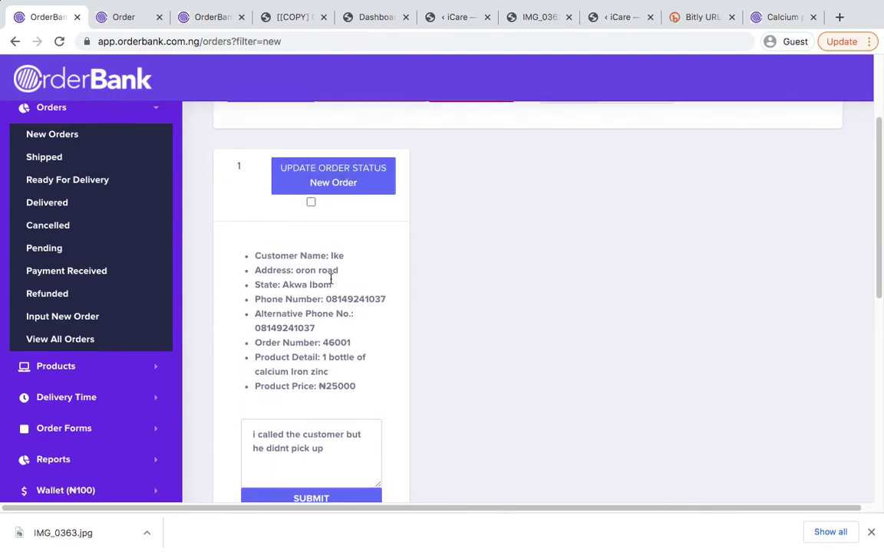
click(333, 170)
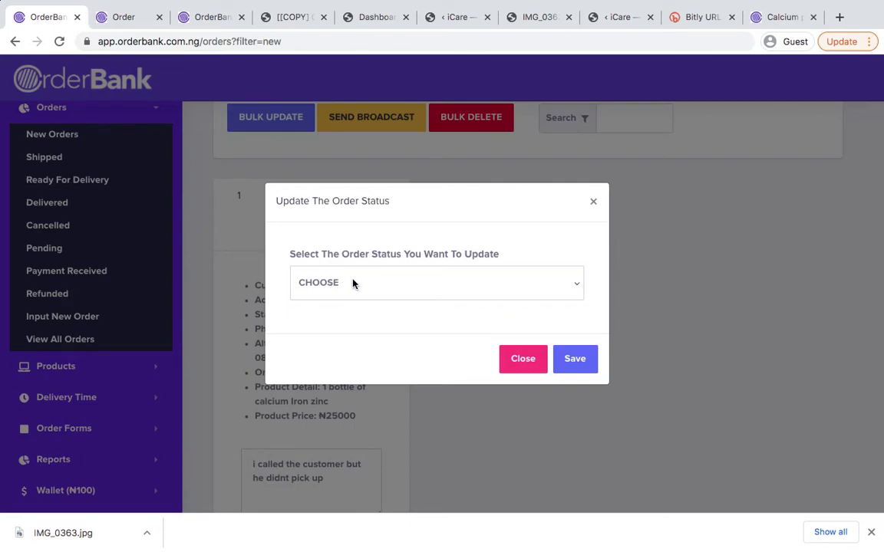
click(352, 284)
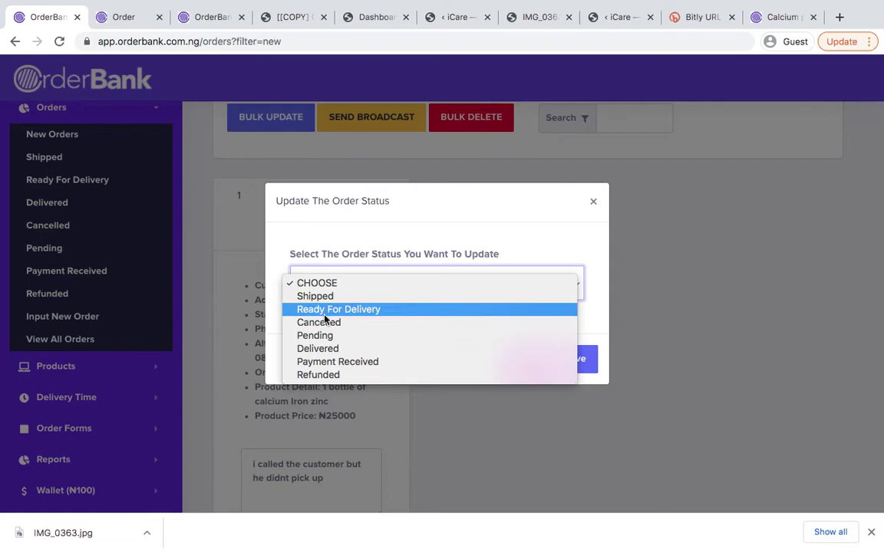
click(328, 310)
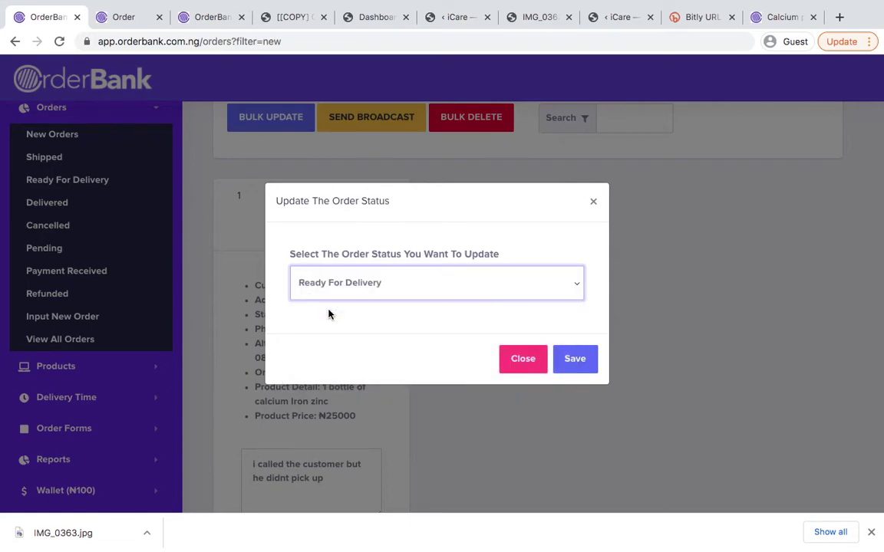
click(575, 361)
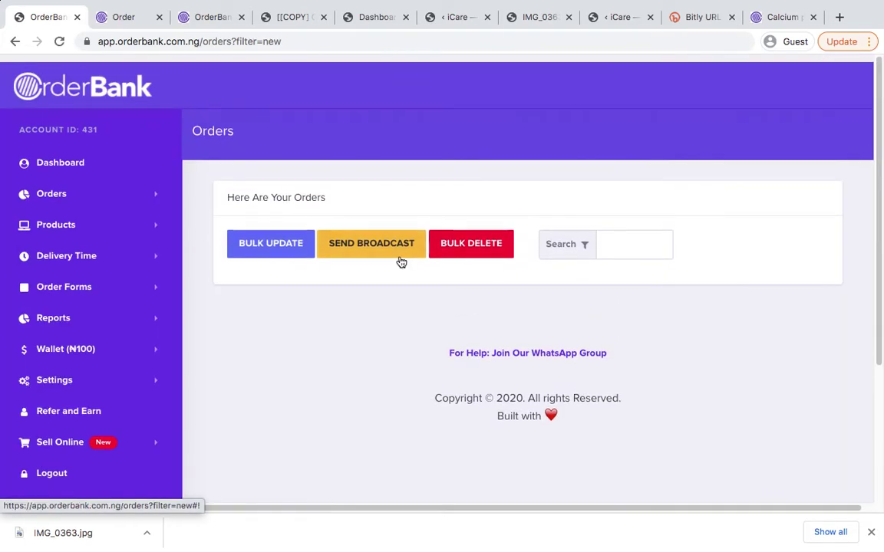
Reload the new orders list, then view the dashboard showing ₦25,000 sales revenue
click(125, 189)
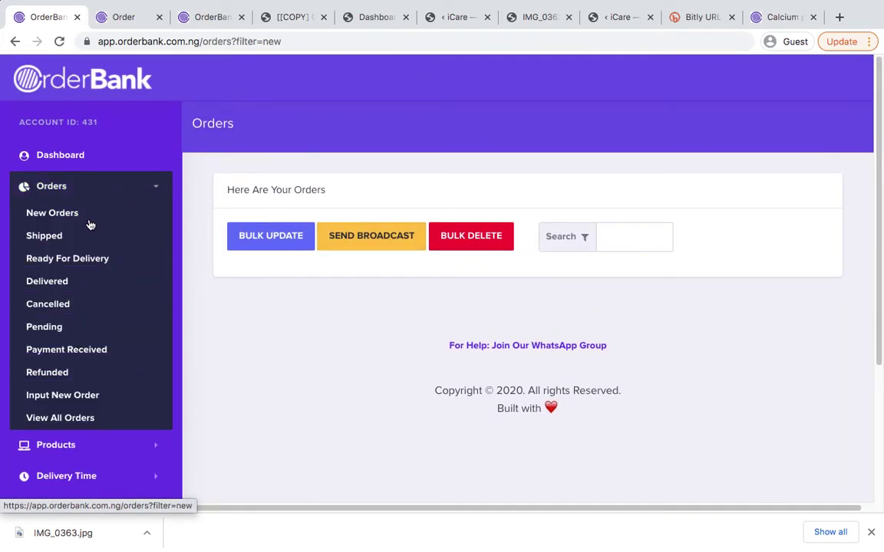
click(83, 207)
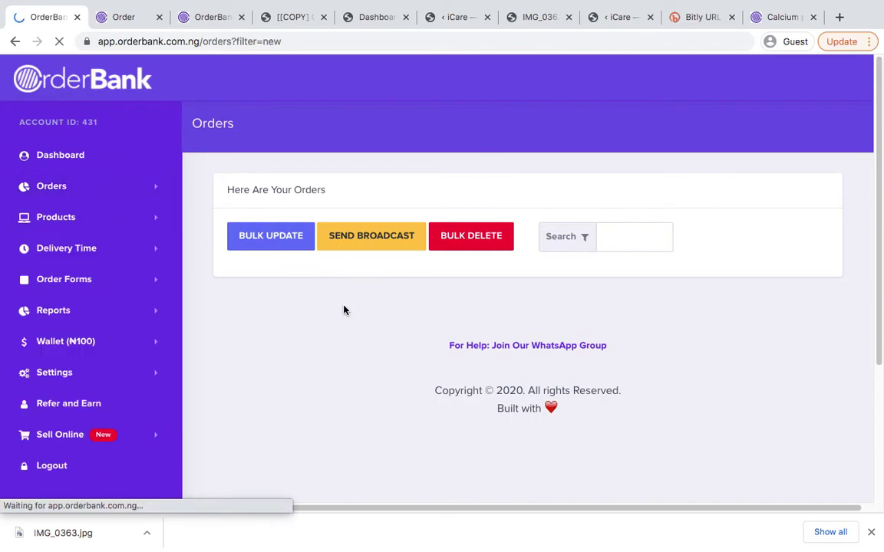
click(86, 163)
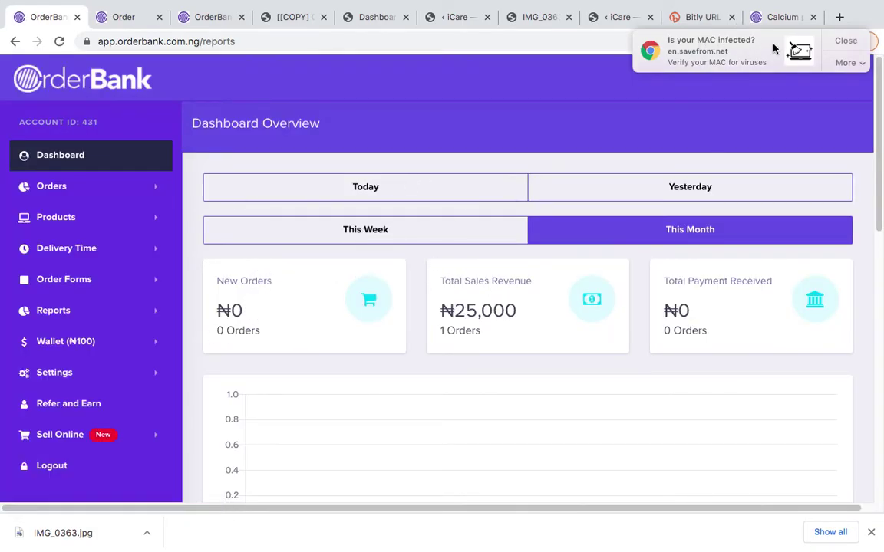
click(829, 43)
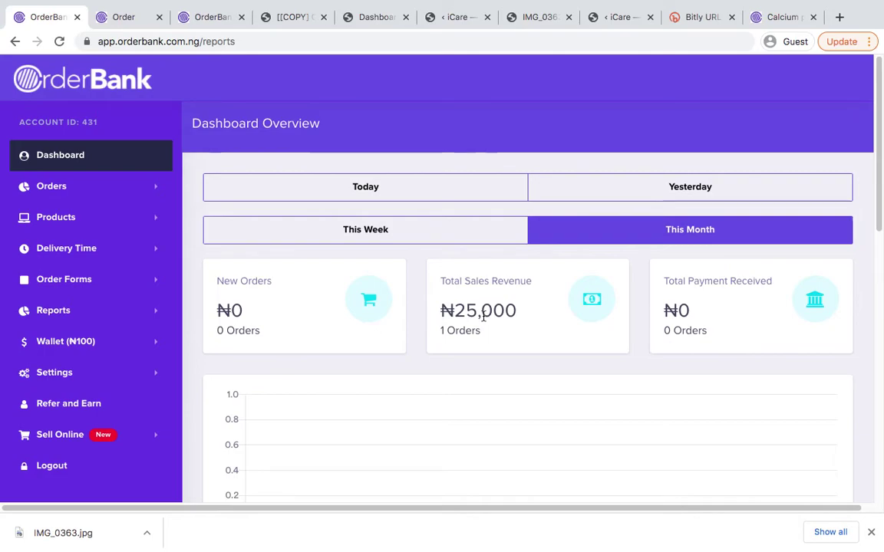
scroll(559, 304, down, 10)
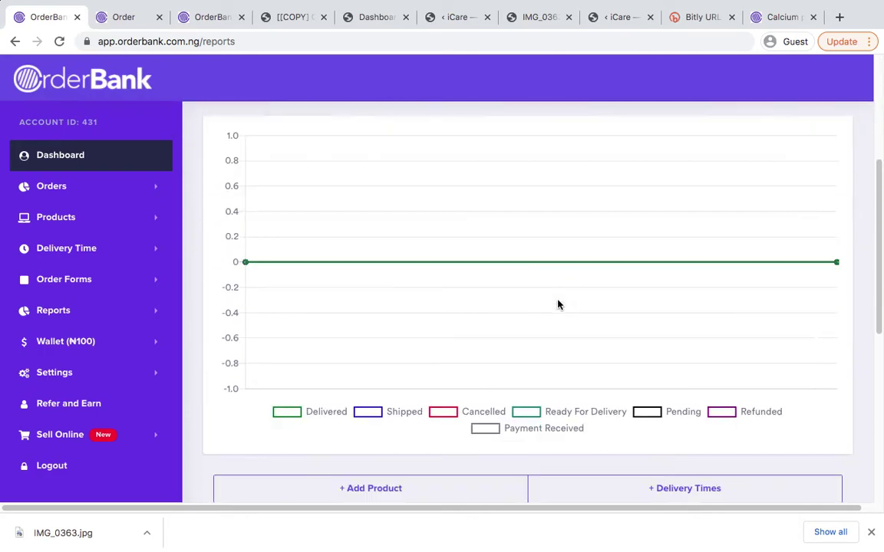
scroll(559, 304, up, 10)
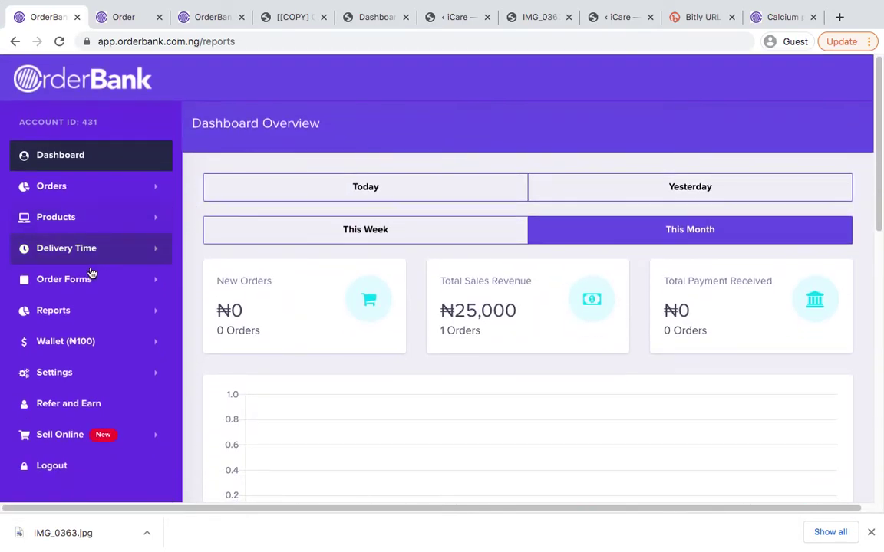
Open the Revenue and Notifications reports in background tabs, then return to the Input Order page
click(70, 314)
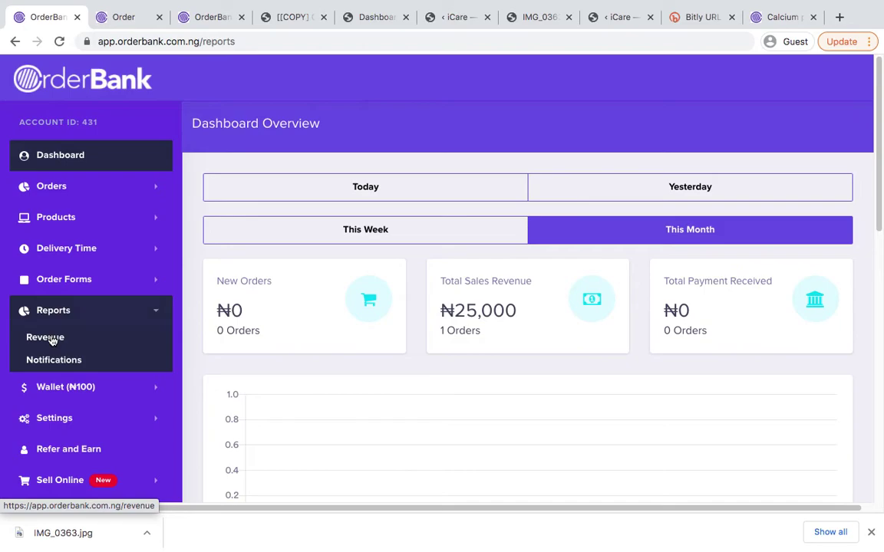
middle_click(51, 341)
middle_click(63, 362)
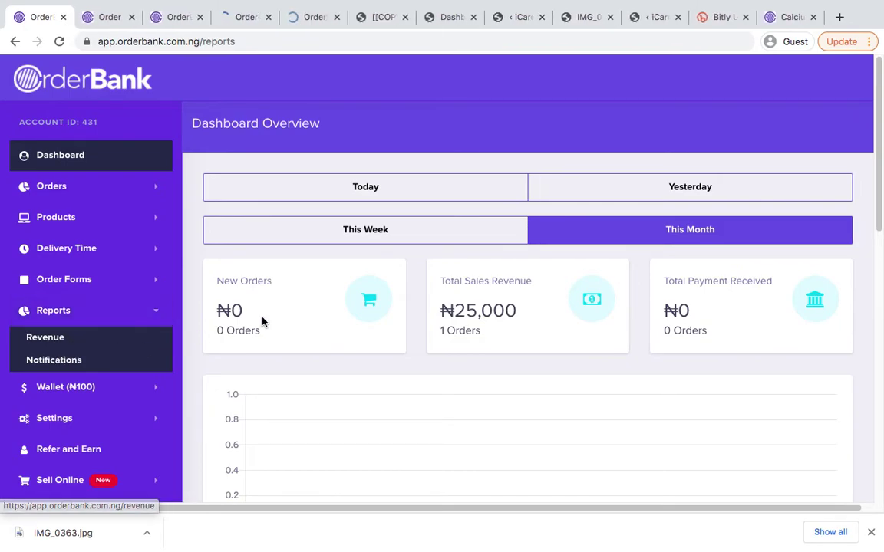
click(152, 310)
click(176, 20)
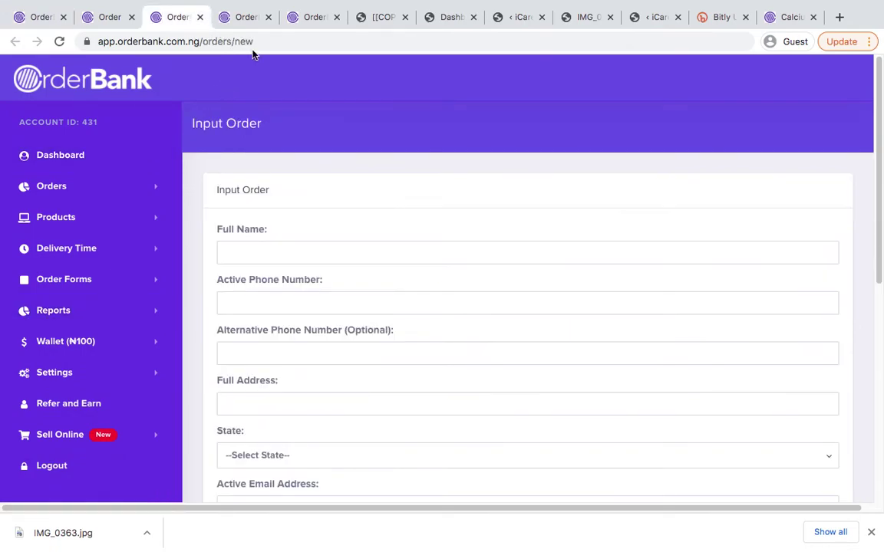
Close the Input Order page and filter the sales report to 12/01/2020 - 12/31/2020
key(ctrl+w)
scroll(468, 258, down, 3)
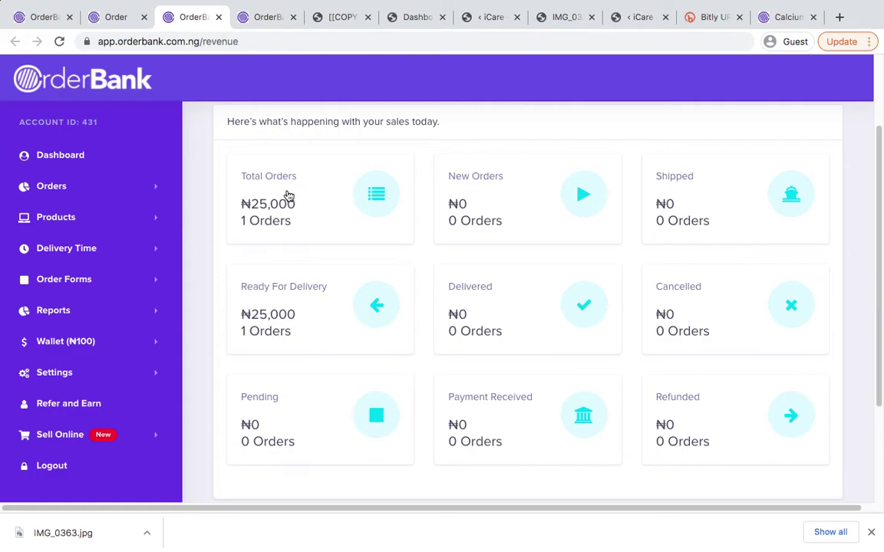
scroll(325, 217, up, 3)
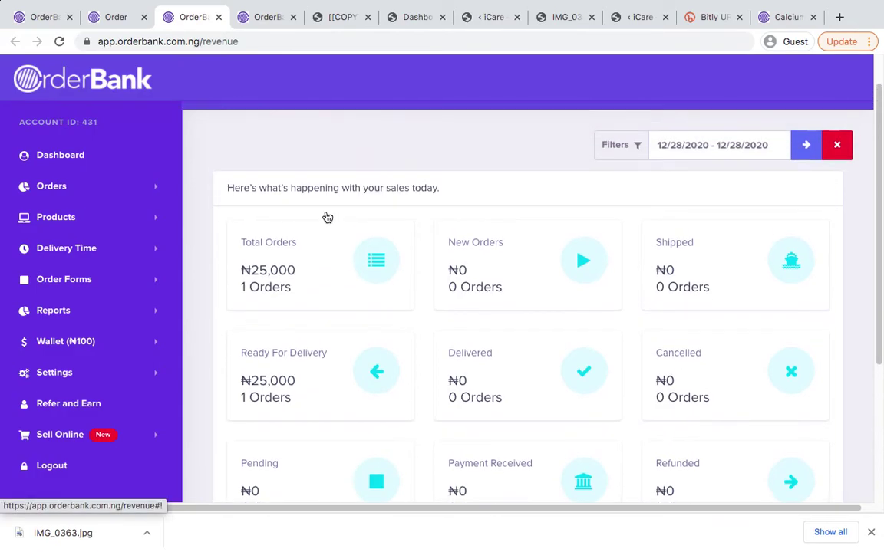
click(673, 145)
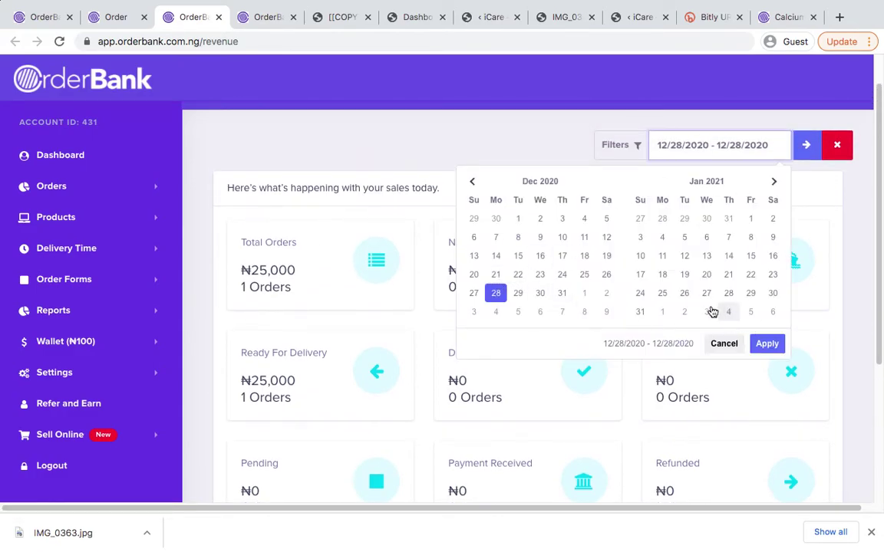
click(541, 128)
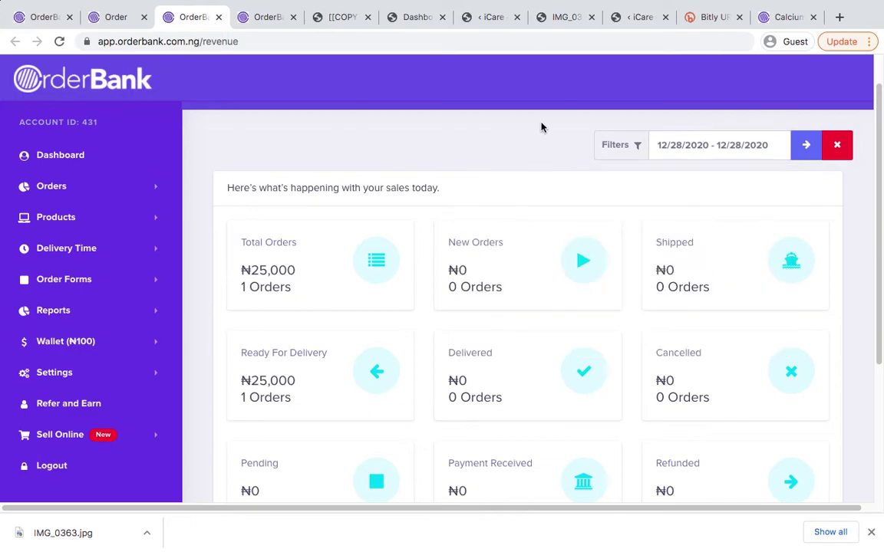
click(676, 146)
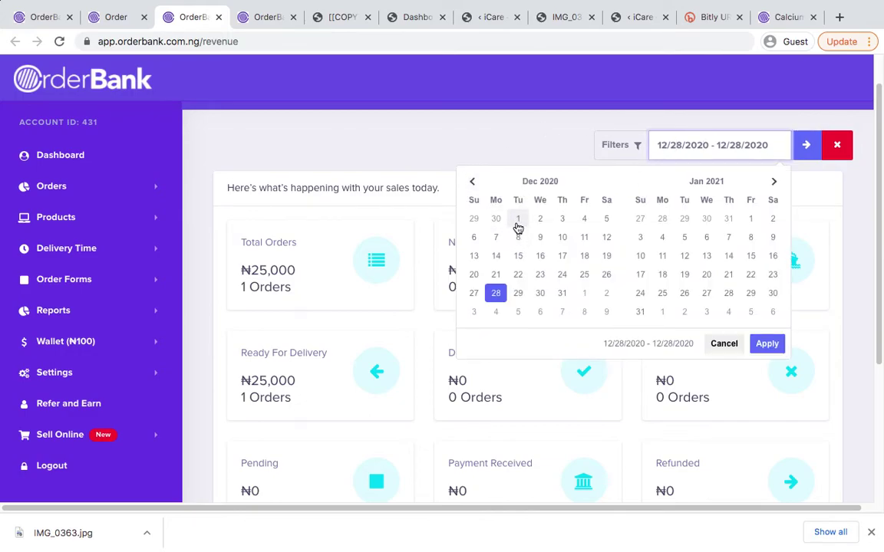
click(518, 218)
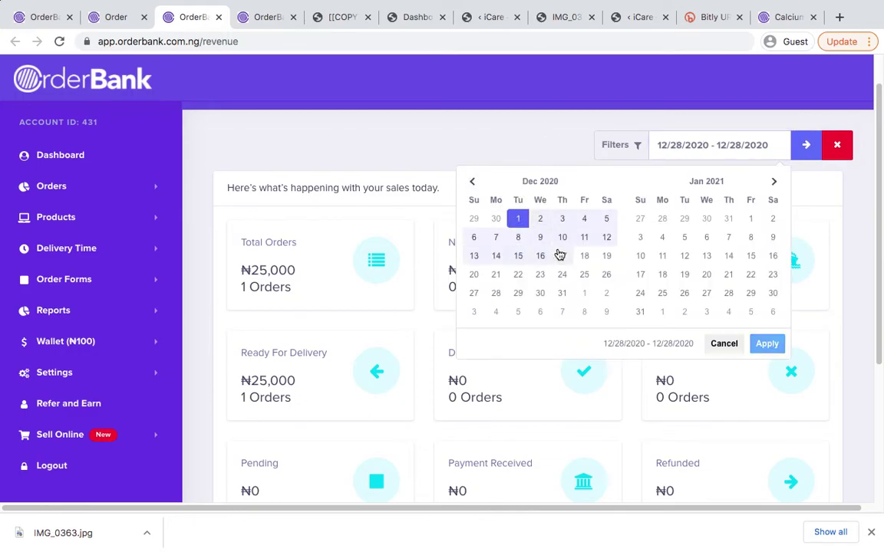
click(564, 293)
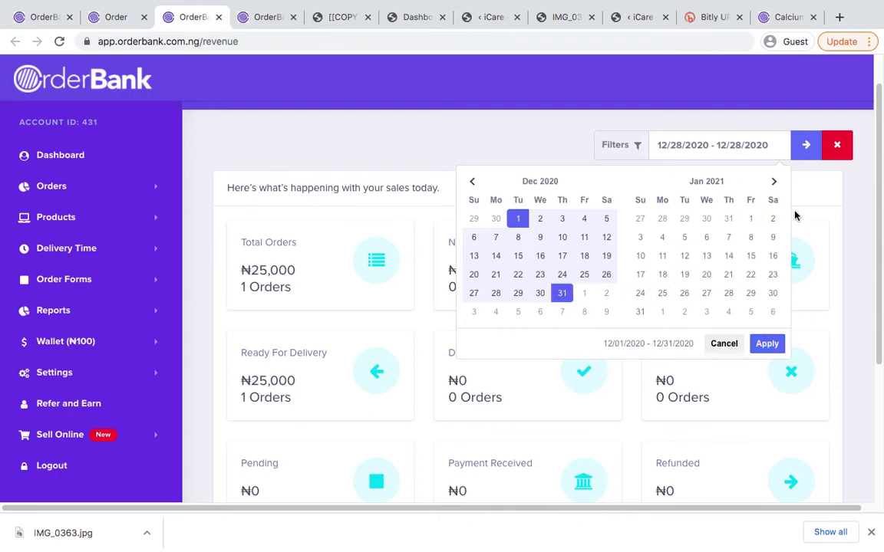
click(807, 146)
Review the December 2020 sales report, then close it
scroll(600, 190, down, 3)
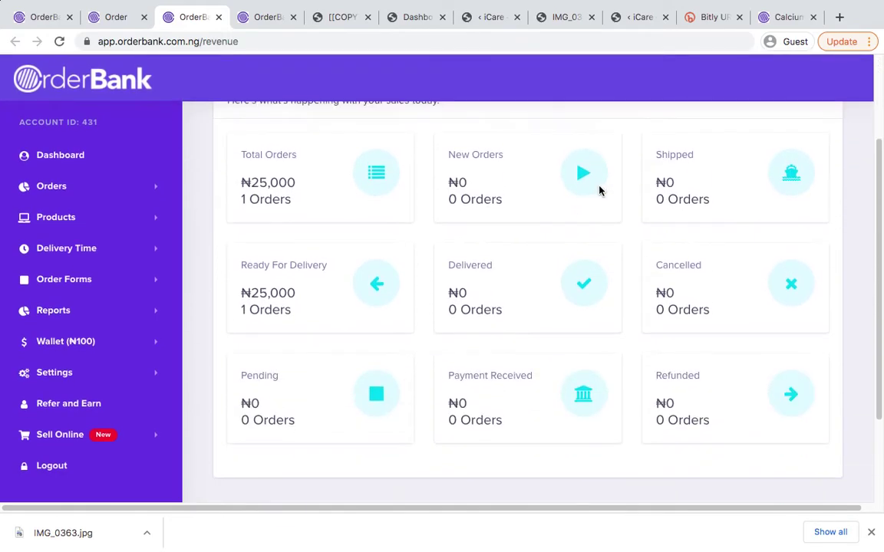
scroll(601, 192, up, 1)
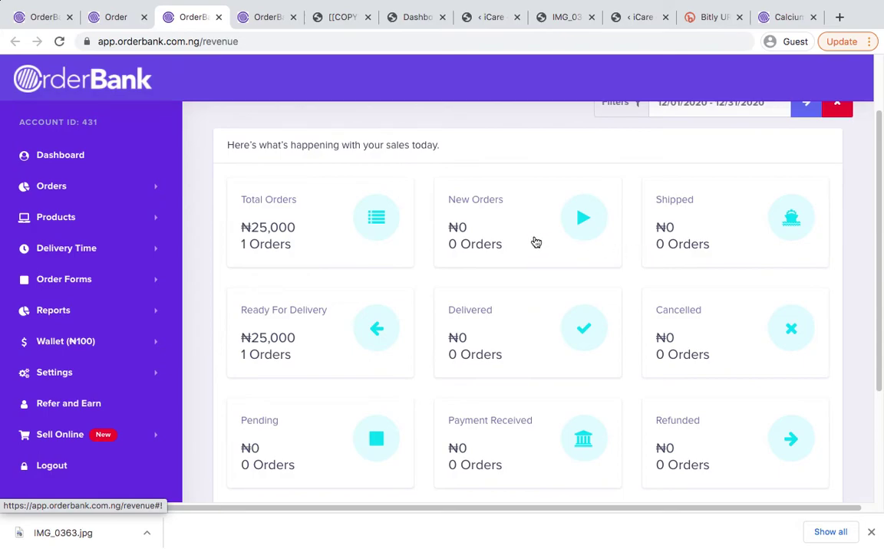
scroll(695, 228, down, 1)
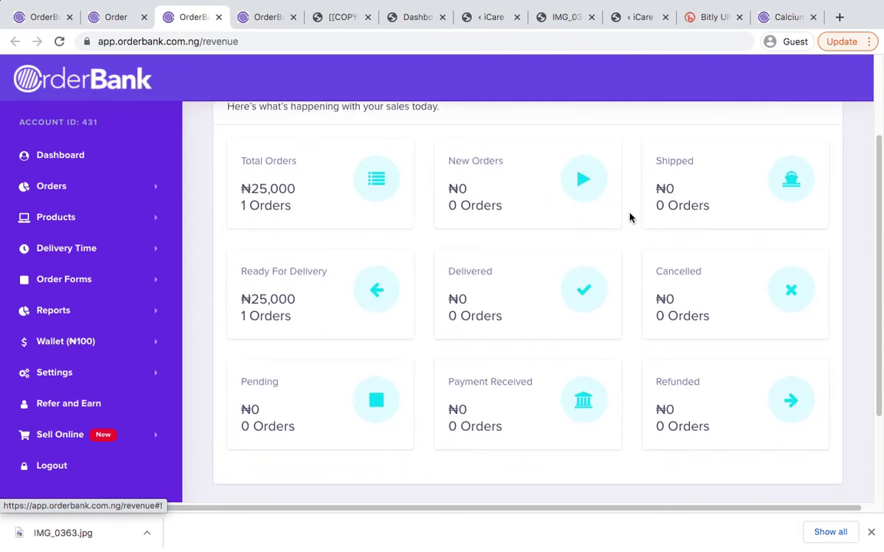
scroll(629, 218, up, 1)
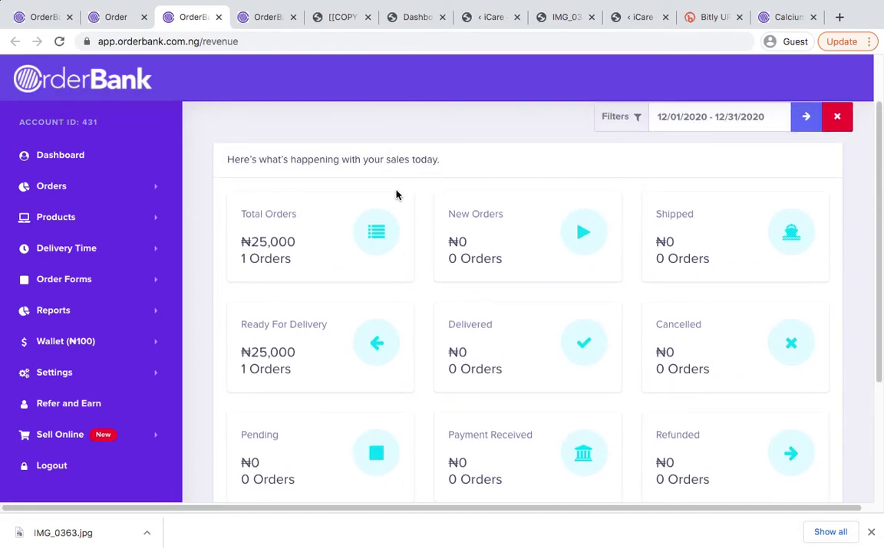
scroll(396, 194, down, 1)
scroll(422, 288, up, 1)
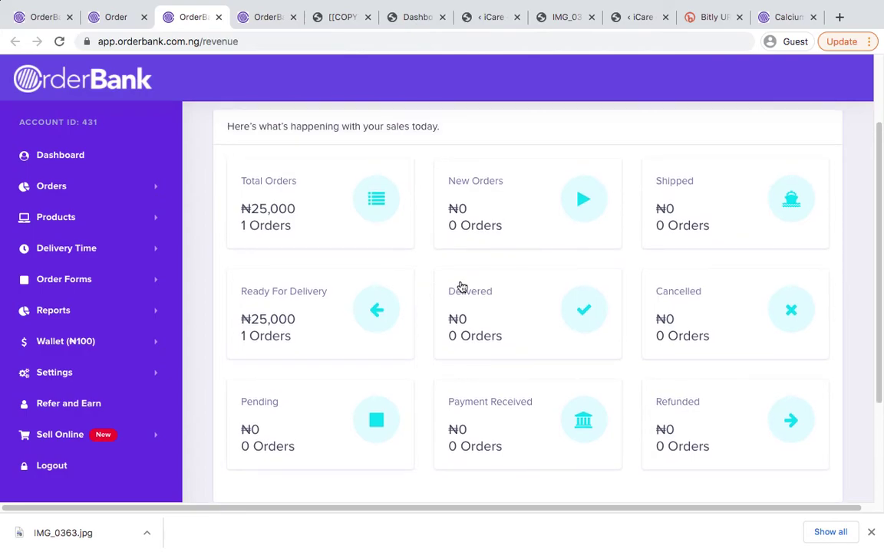
scroll(465, 284, up, 1)
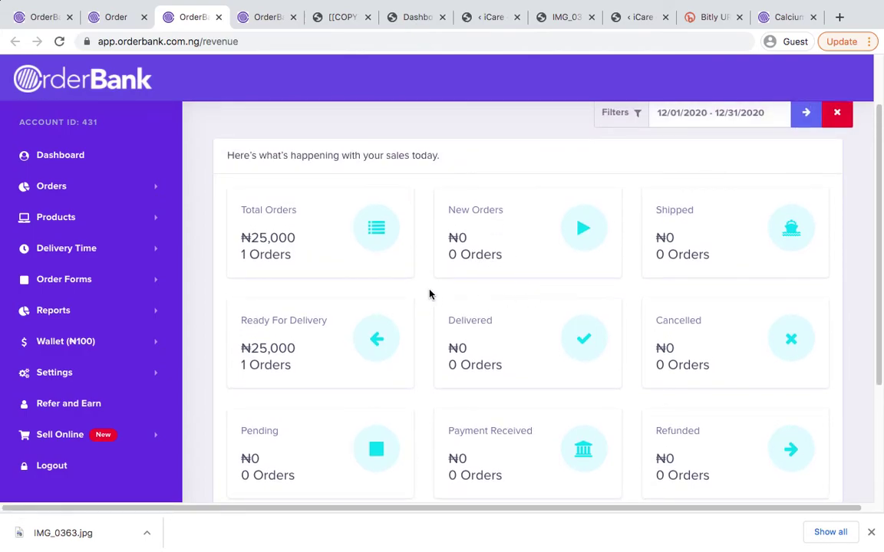
key(ctrl+w)
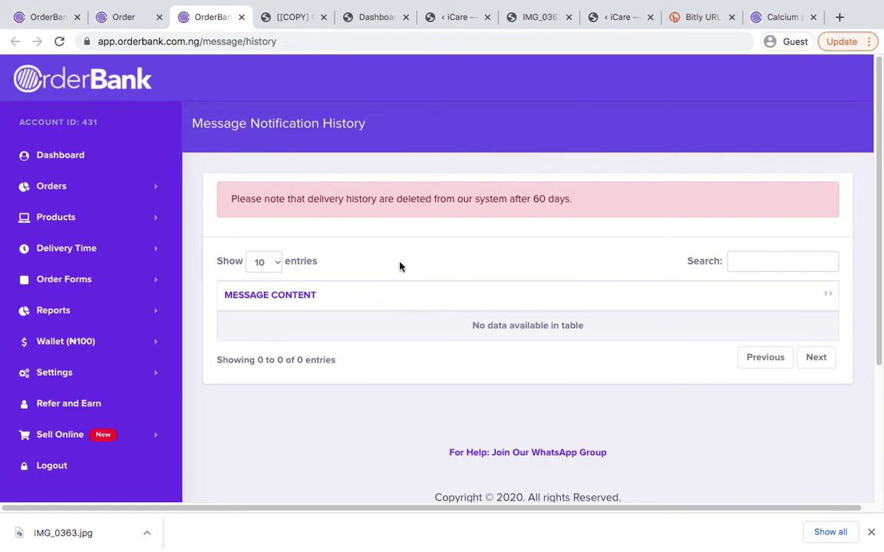
Expand Wallet and open Usage, History, Fund, Transfer and Withdraw as background tabs
scroll(399, 276, down, 3)
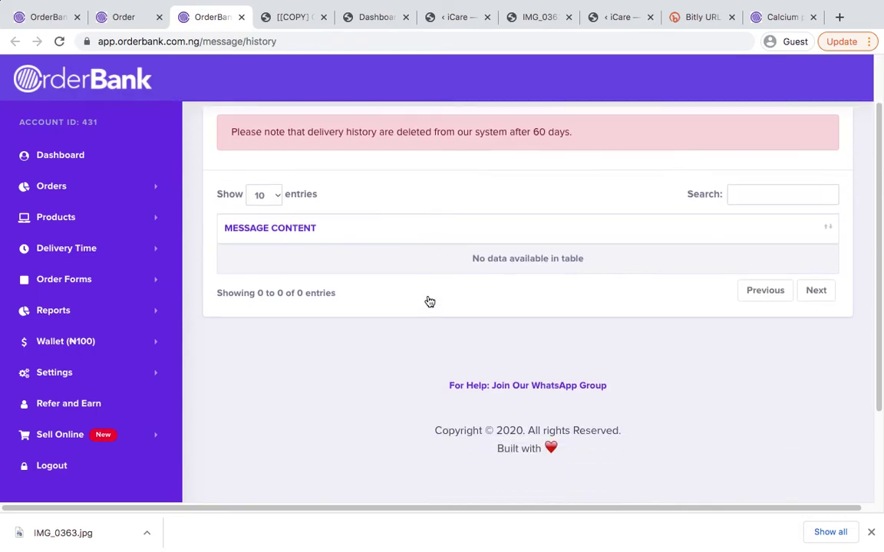
click(84, 341)
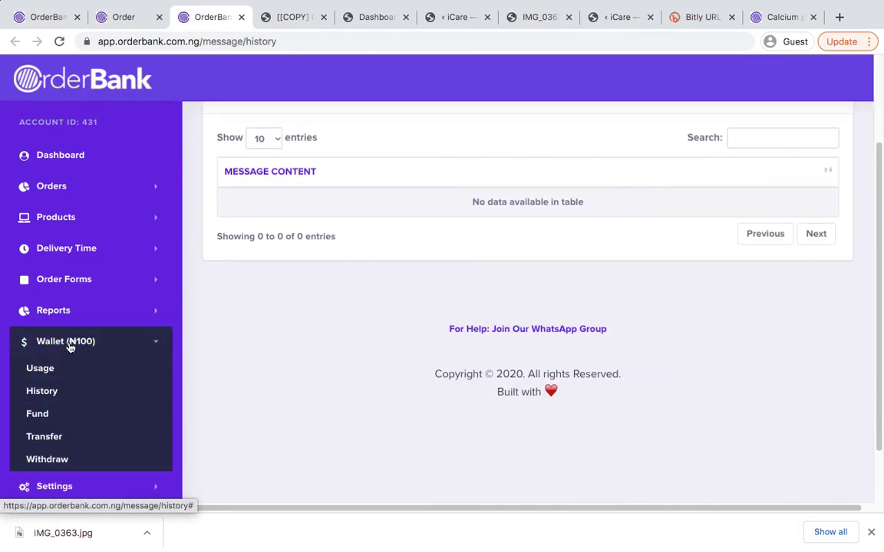
scroll(57, 349, down, 2)
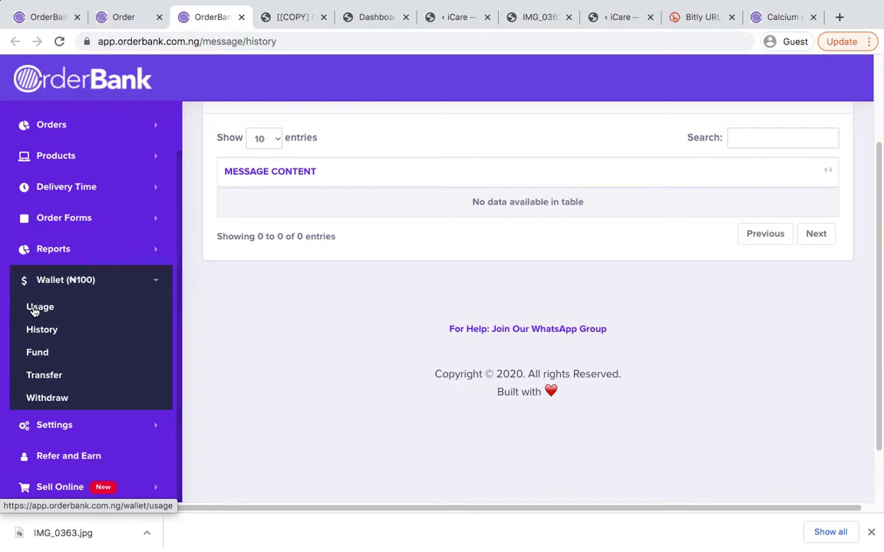
super+click(34, 309)
super+click(44, 330)
super+click(39, 352)
super+click(57, 377)
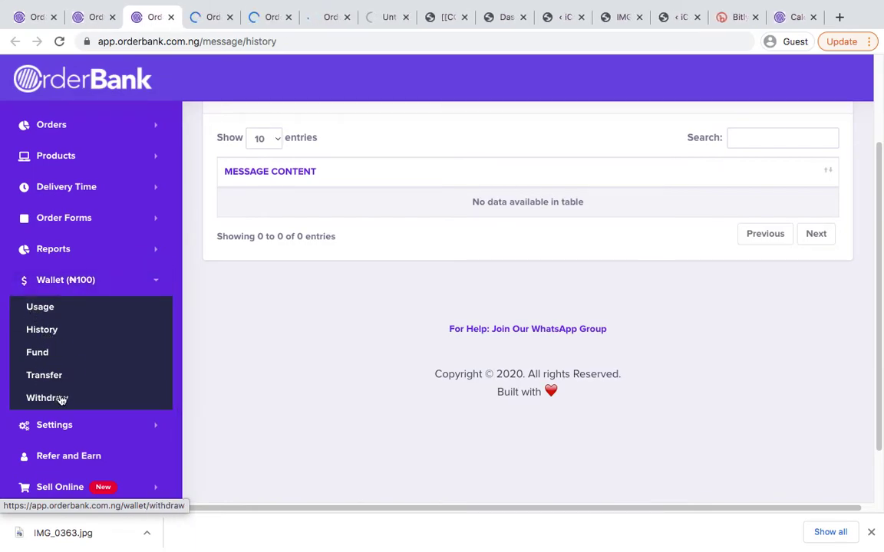
super+click(58, 398)
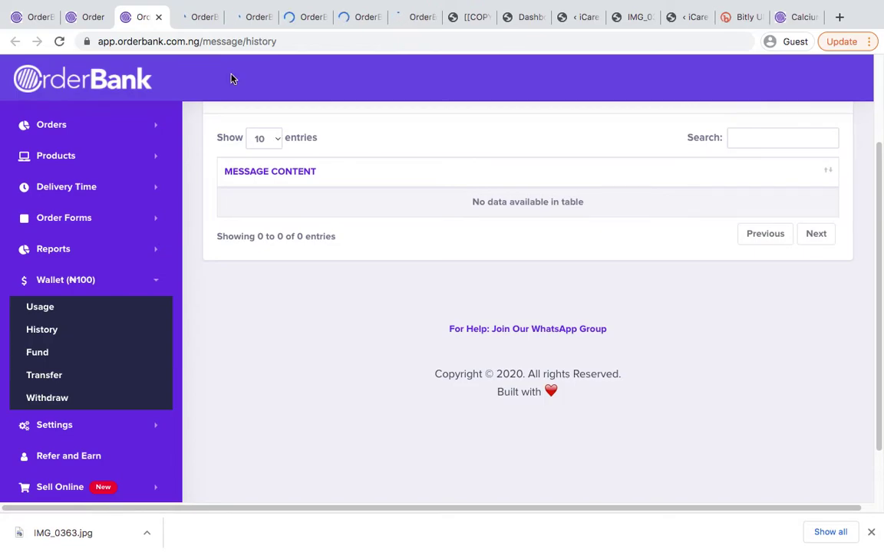
Switch to the wallet usage page and look over its empty usage history
click(191, 26)
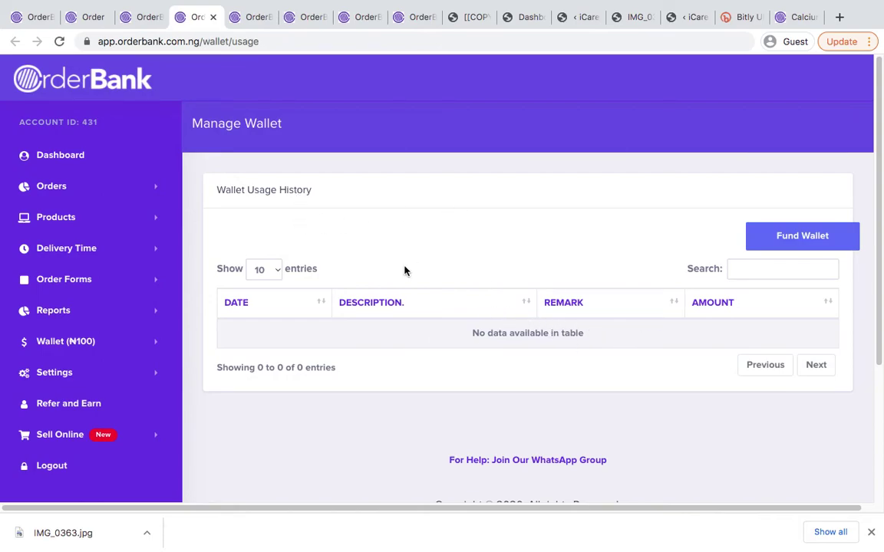
scroll(438, 329, down, 1)
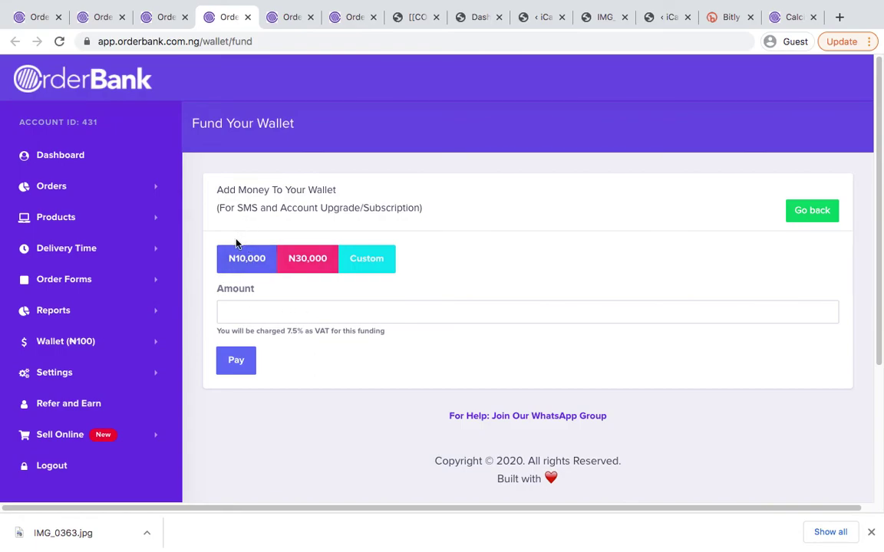
Try funding the wallet with 1000, then close the funding page
click(269, 309)
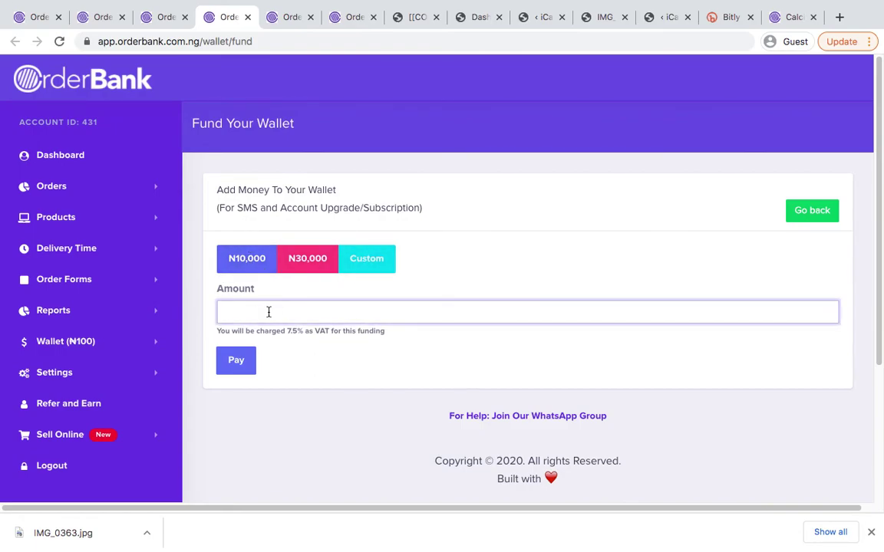
text(1000)
click(239, 361)
click(323, 223)
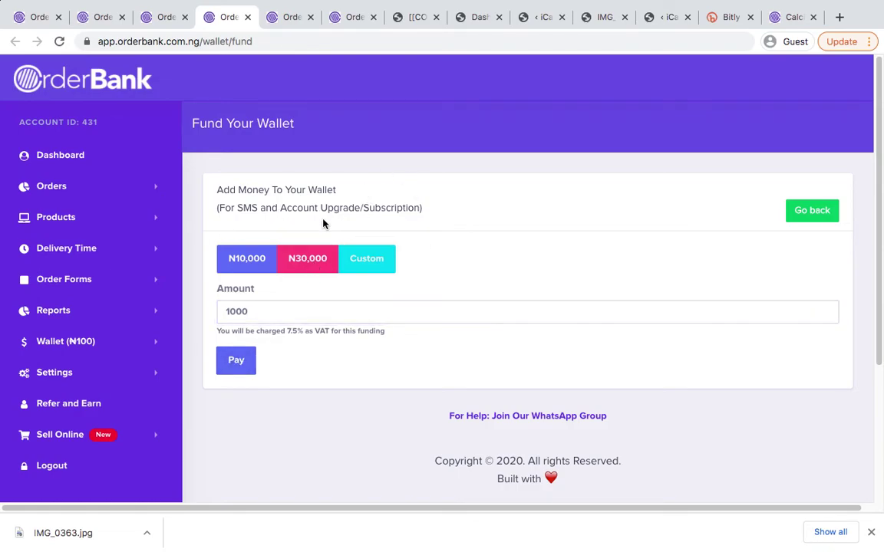
key(ctrl+w)
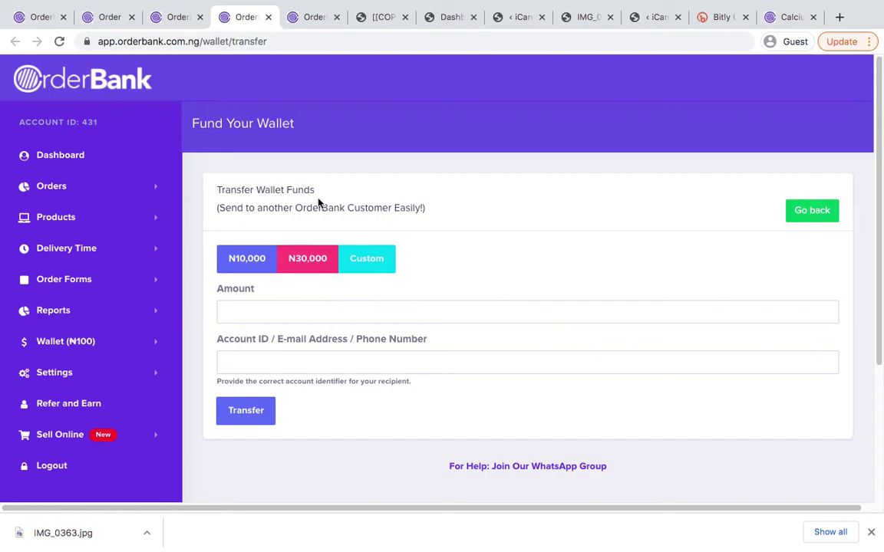
Change the wallet transfer amount from 6000 to 3000, leaving the recipient empty
click(256, 309)
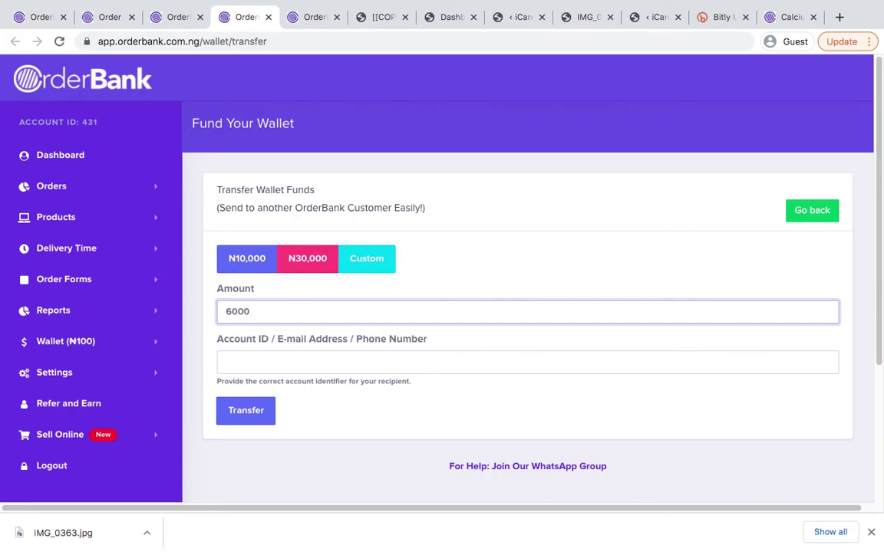
click(276, 375)
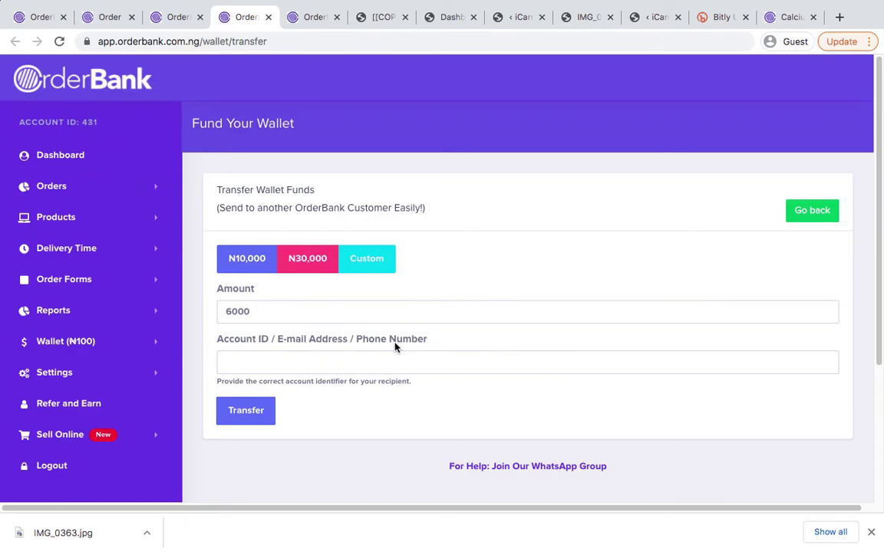
click(273, 362)
click(268, 315)
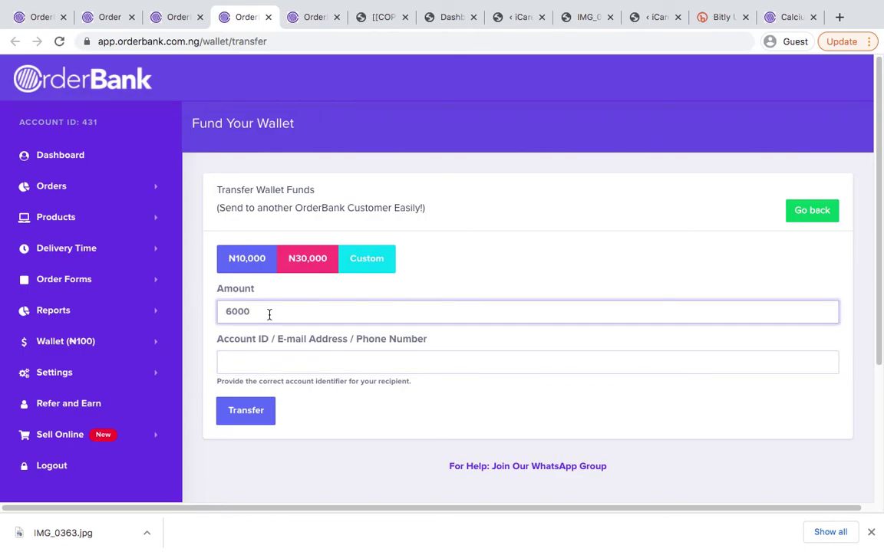
double_click(270, 314)
text(3)
click(315, 398)
scroll(376, 341, down, 2)
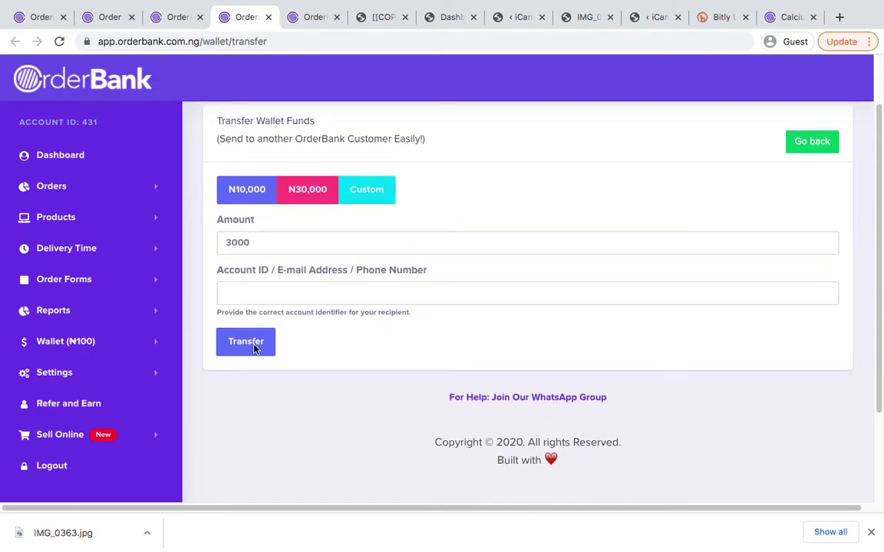
scroll(307, 321, down, 1)
click(84, 342)
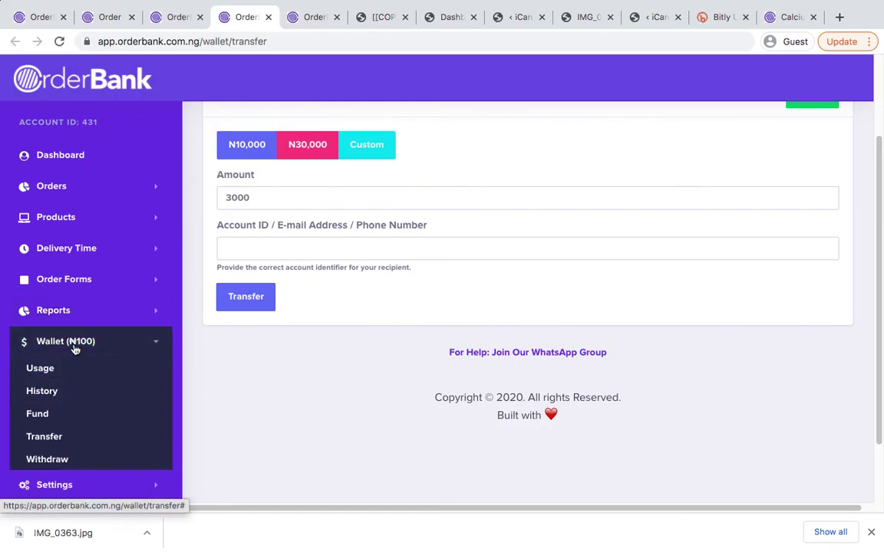
click(83, 343)
scroll(84, 342, down, 2)
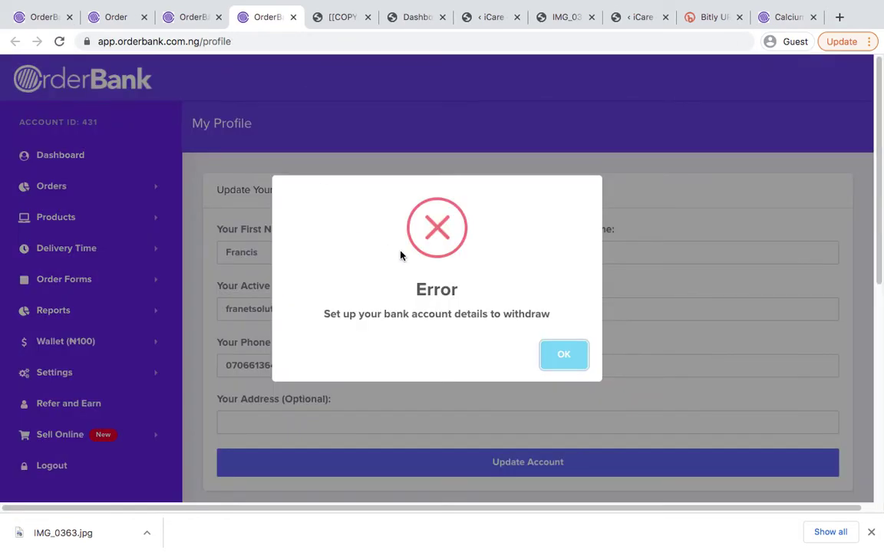
Dismiss the bank-details error, review Withdrawal Settings showing Access Bank, and expand Settings
click(565, 355)
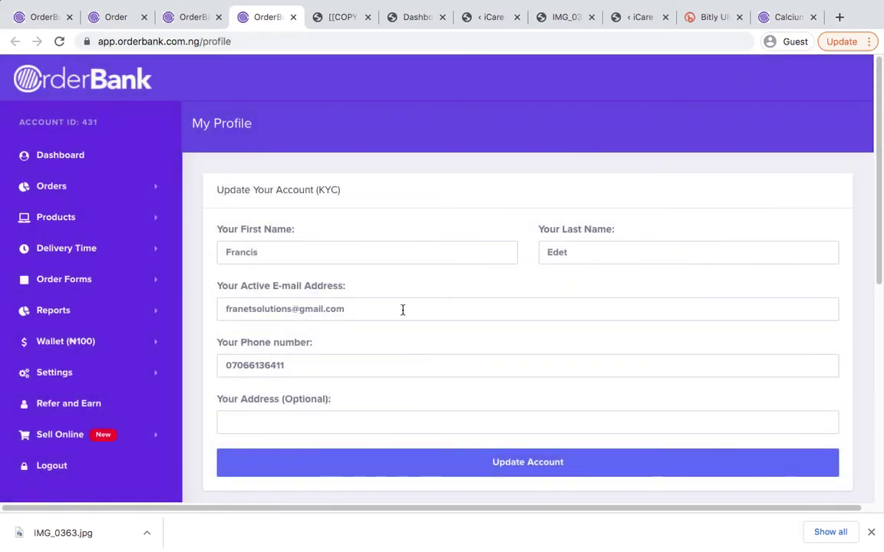
scroll(403, 310, down, 5)
scroll(402, 310, down, 4)
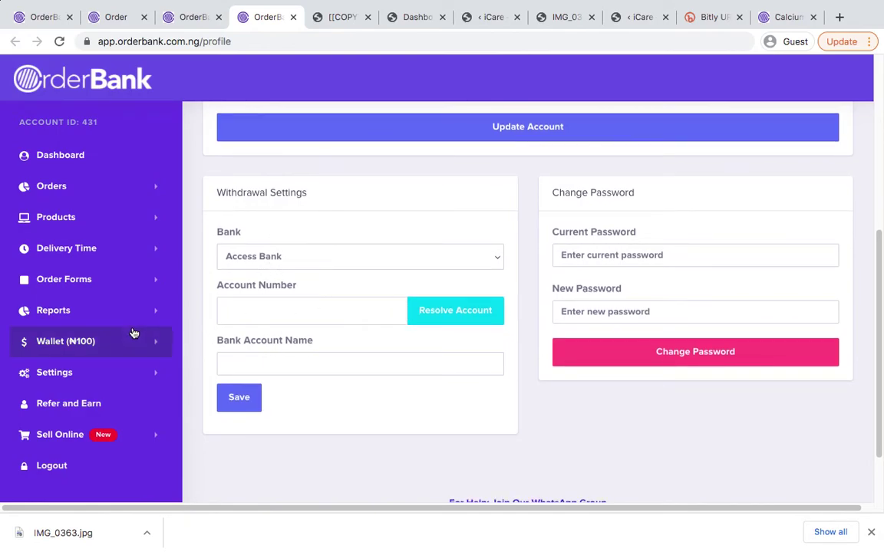
click(111, 342)
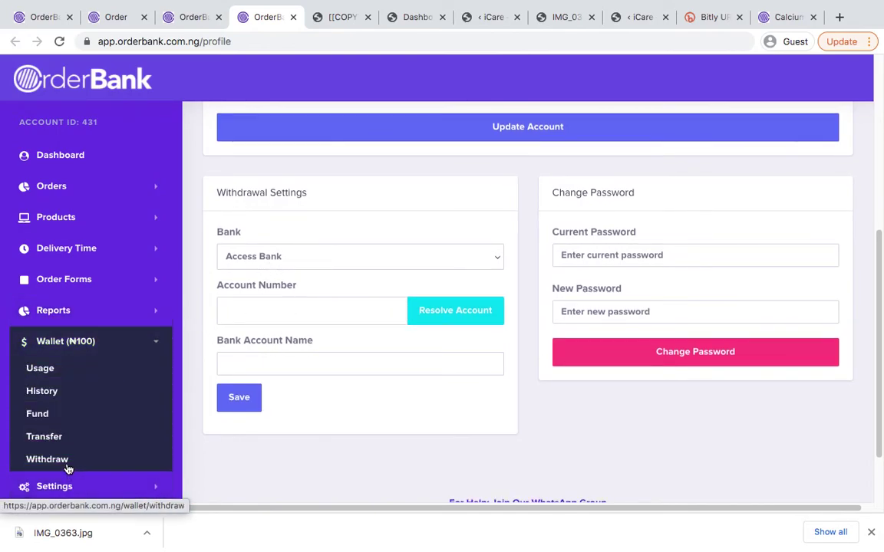
scroll(343, 274, down, 2)
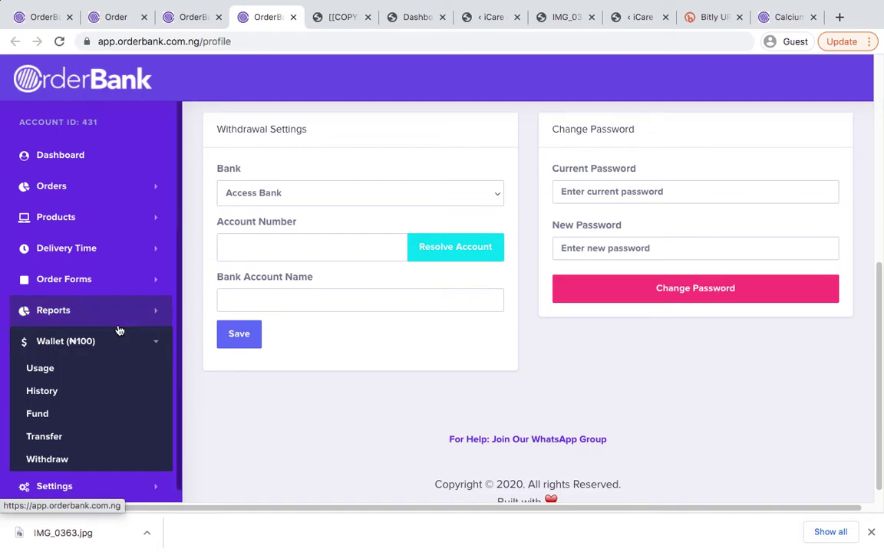
scroll(359, 232, up, 1)
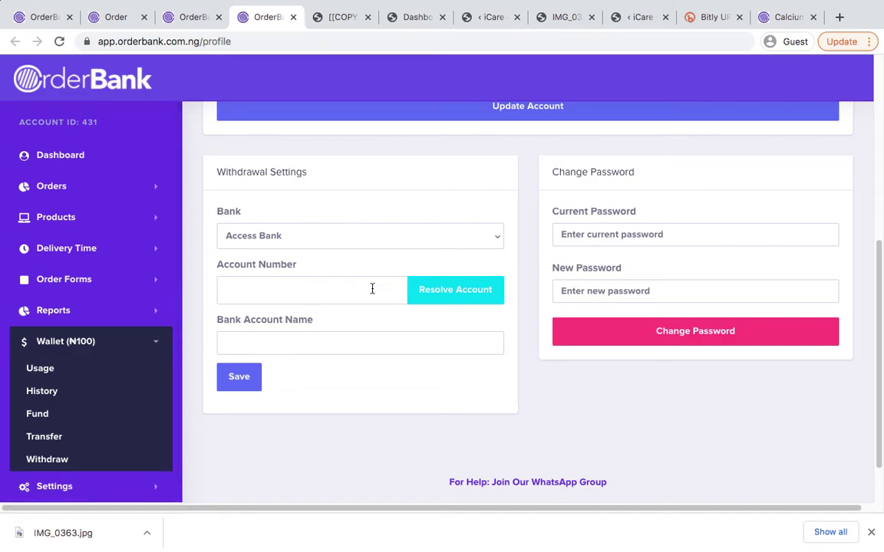
scroll(328, 379, up, 3)
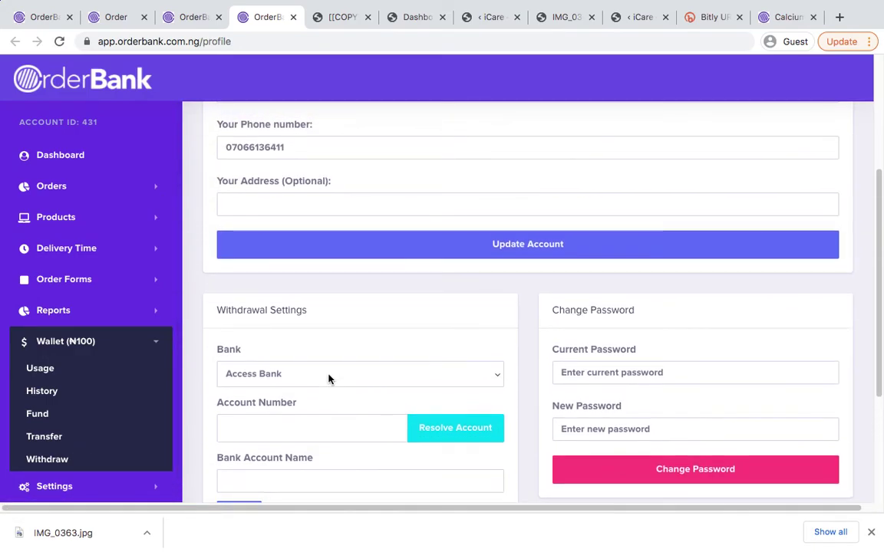
scroll(329, 379, down, 5)
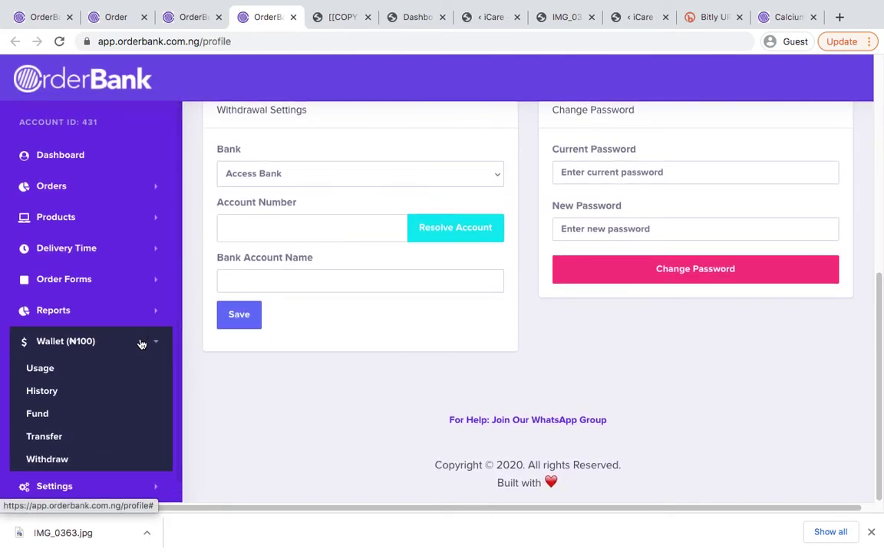
click(141, 344)
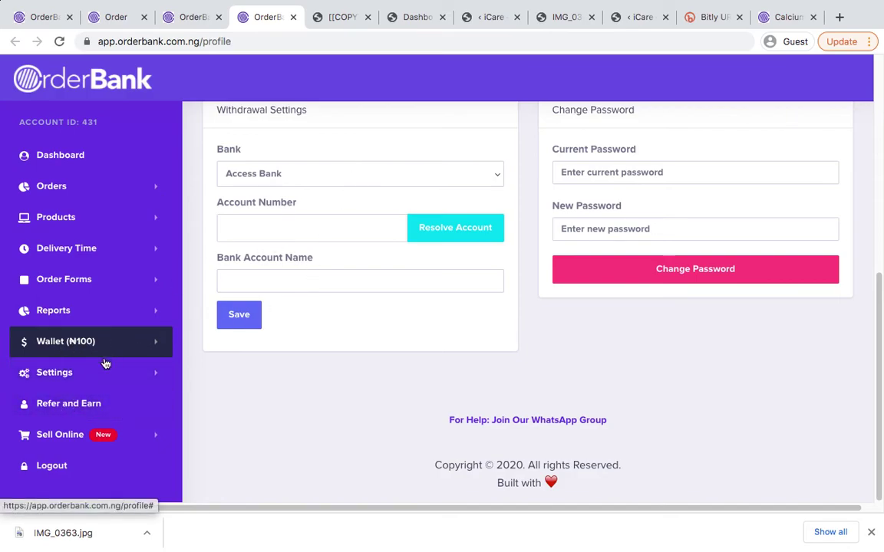
click(83, 372)
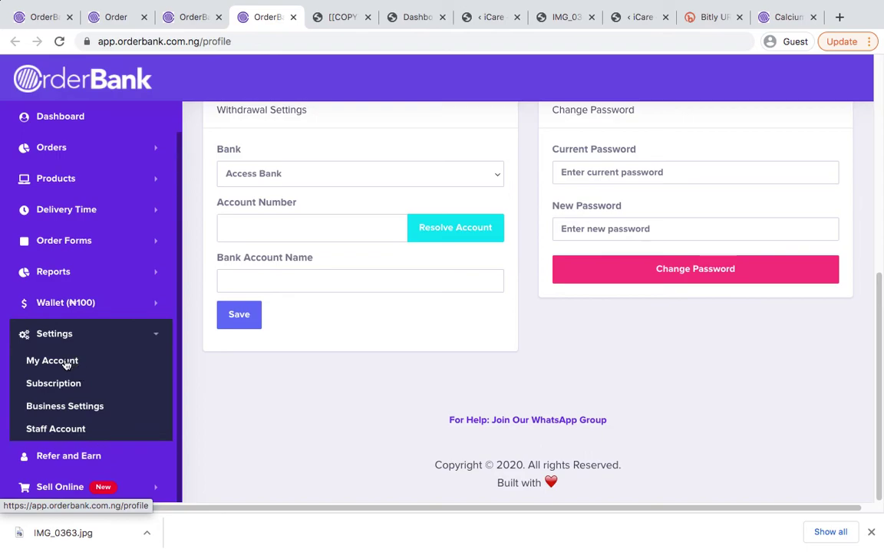
Open My Profile, Subscription, Business Settings and Staff Accounts in new tabs, starting with My Profile
super+click(66, 366)
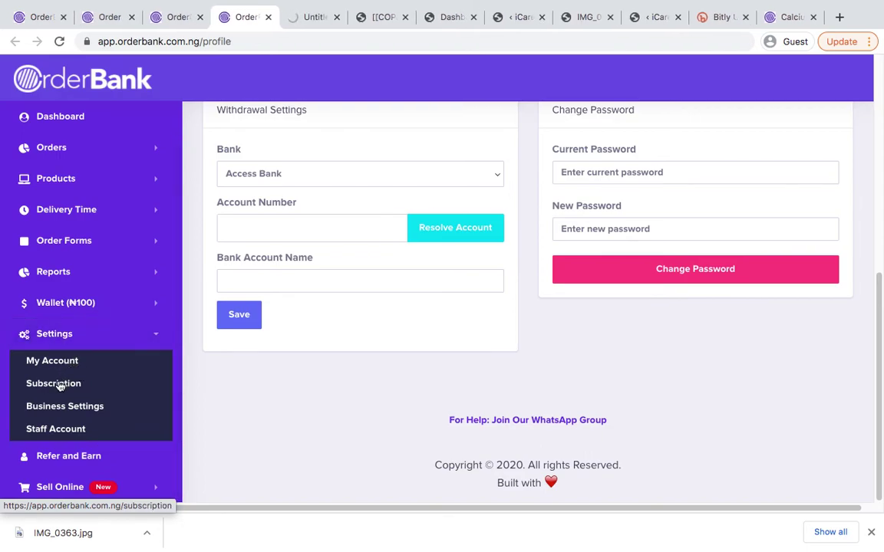
super+click(60, 386)
super+click(65, 406)
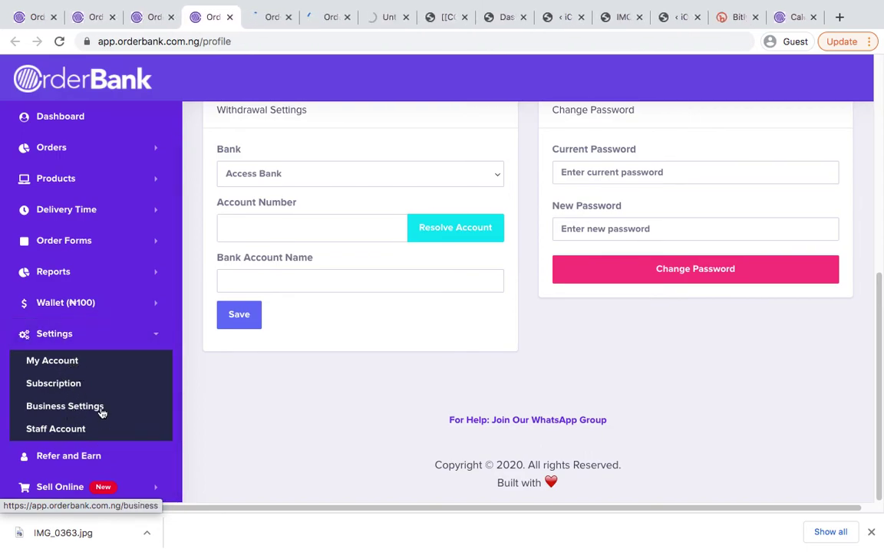
super+click(65, 430)
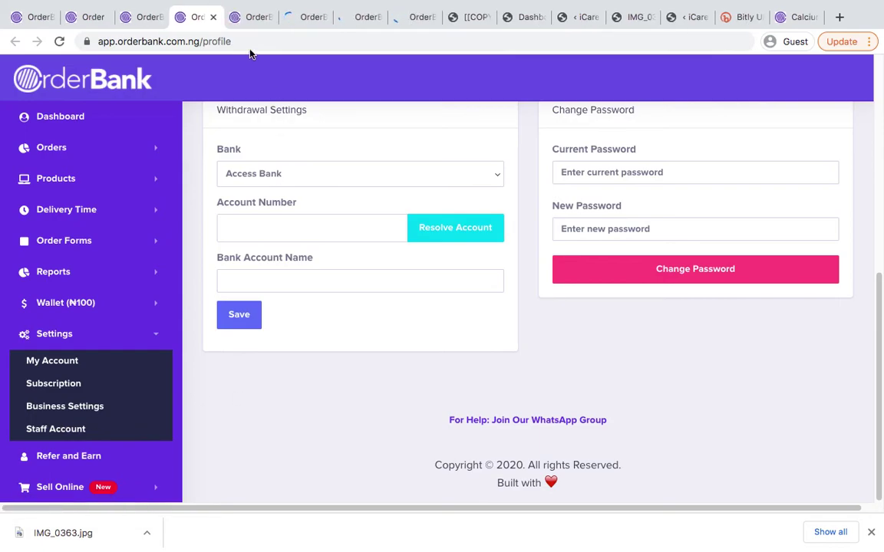
click(253, 18)
Save the profile with Your Address filled in, confirm the update, and close the profile page
scroll(331, 219, down, 1)
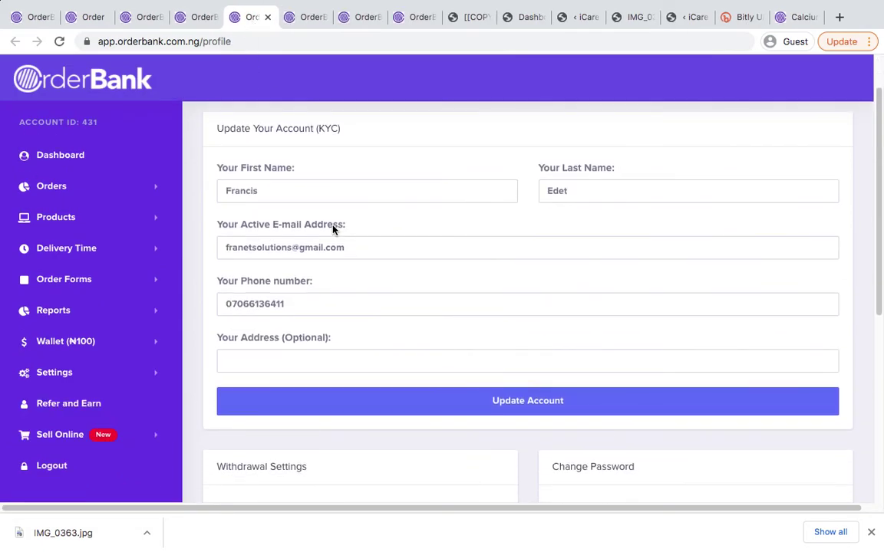
scroll(331, 215, down, 1)
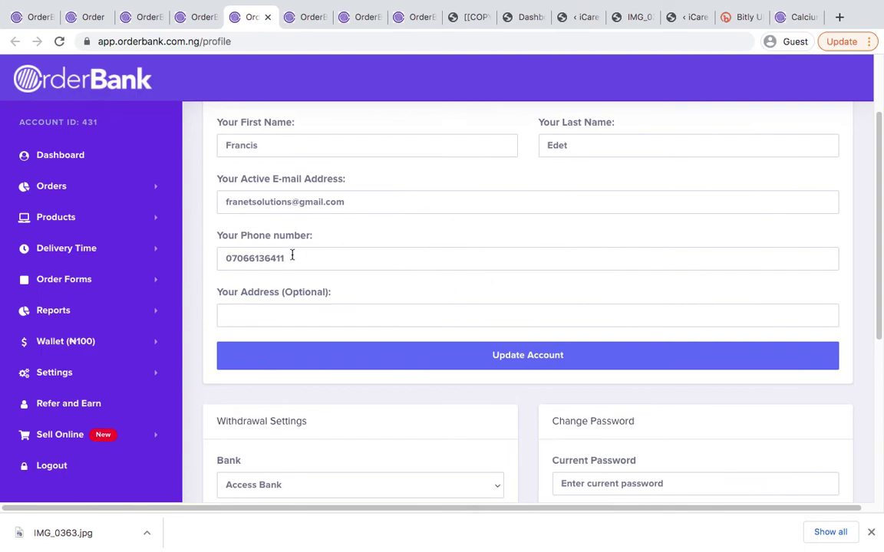
scroll(537, 245, up, 2)
scroll(436, 286, down, 3)
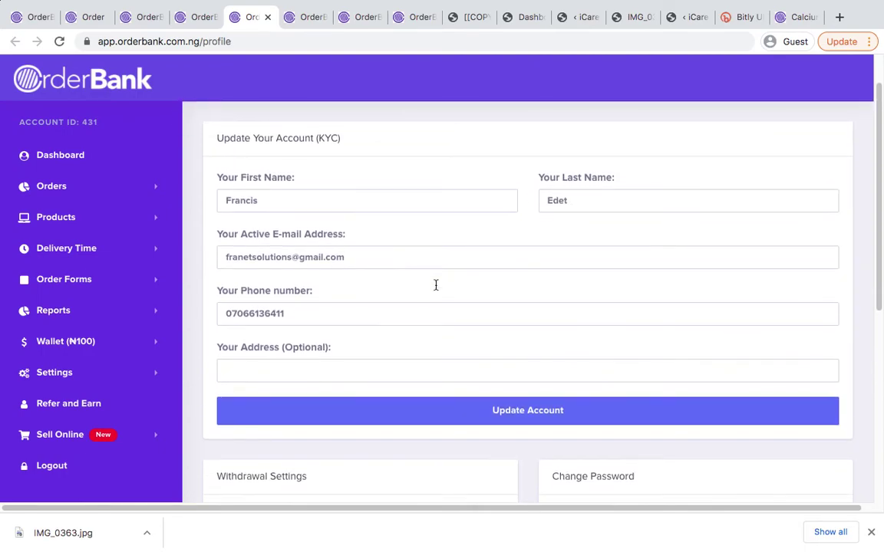
scroll(436, 289, down, 5)
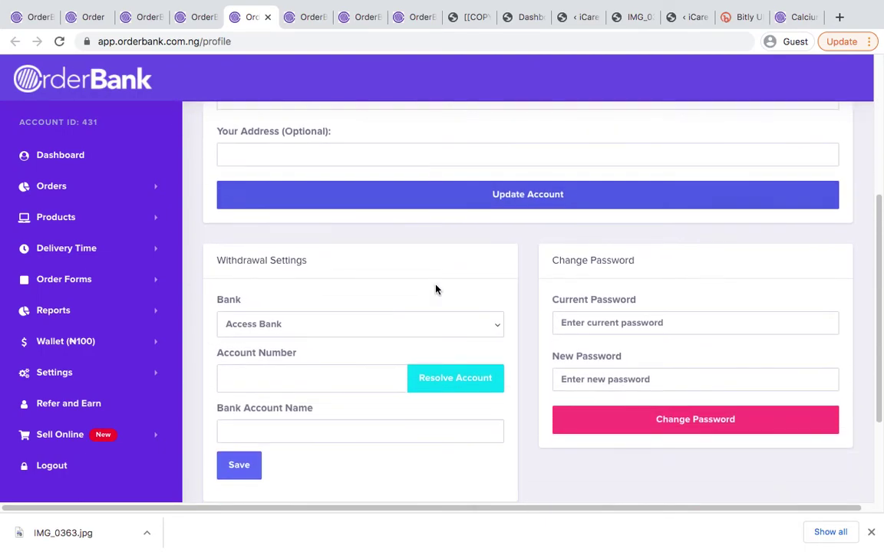
scroll(436, 284, up, 4)
scroll(436, 286, up, 4)
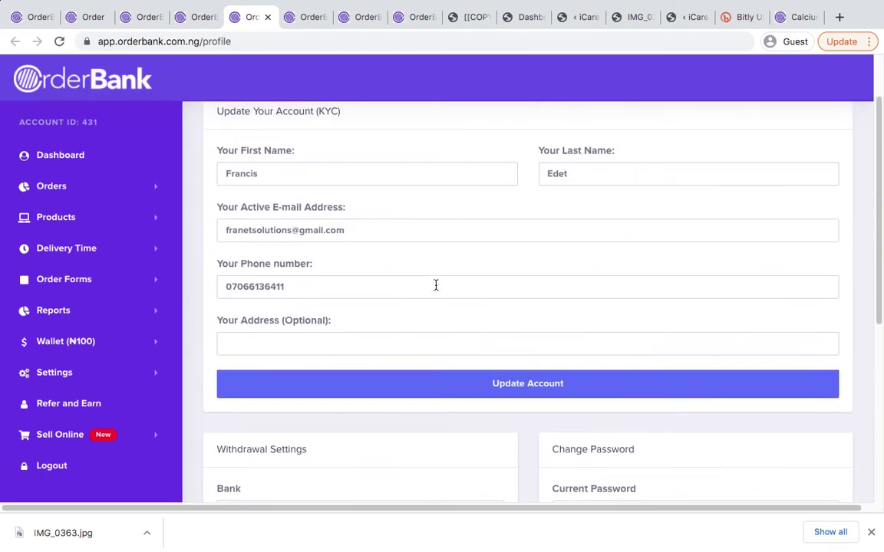
scroll(436, 289, down, 2)
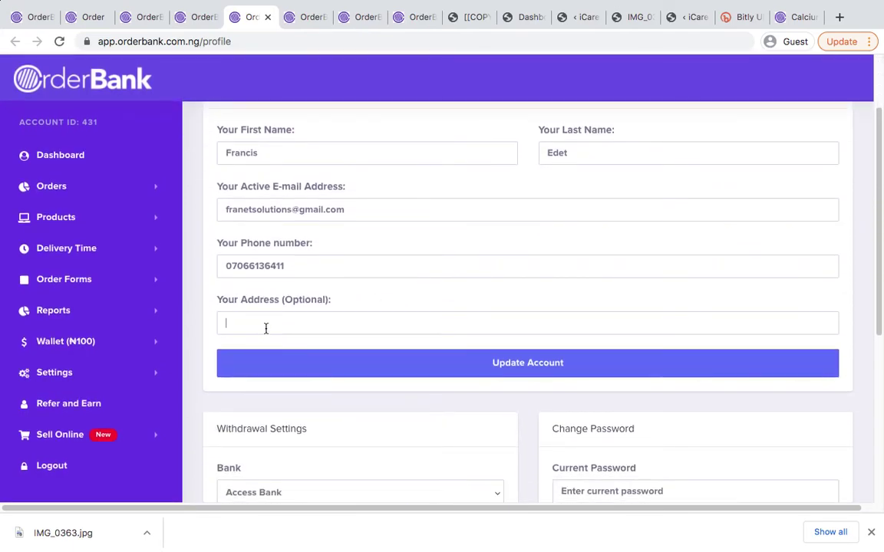
click(321, 370)
scroll(322, 367, down, 2)
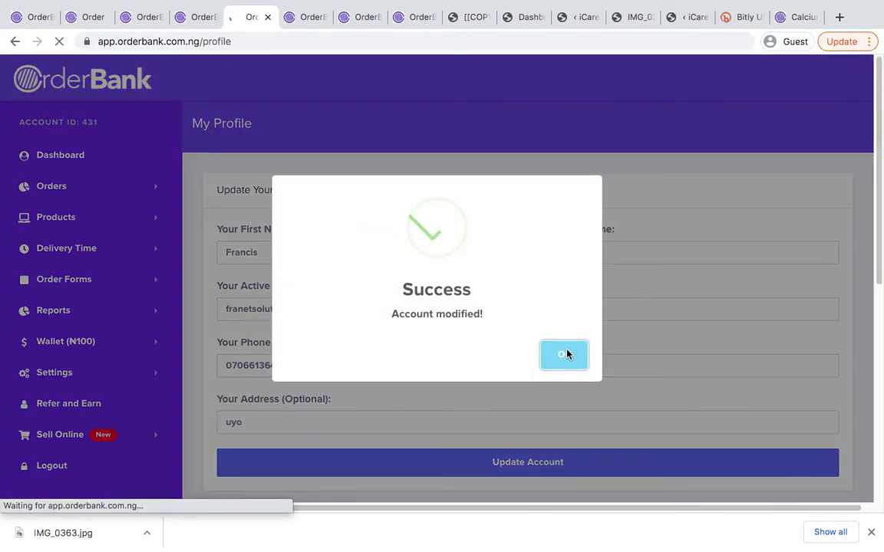
click(564, 355)
scroll(345, 388, down, 3)
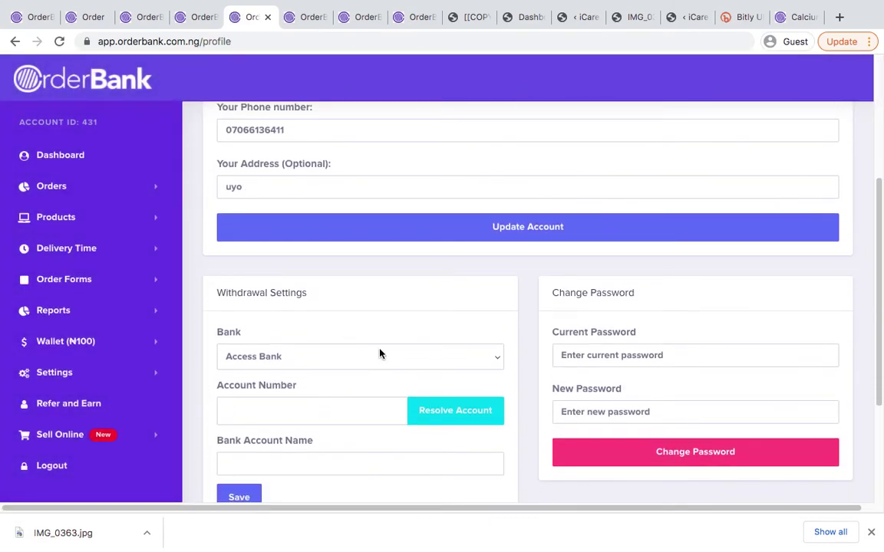
scroll(379, 356, up, 3)
key(ctrl+w)
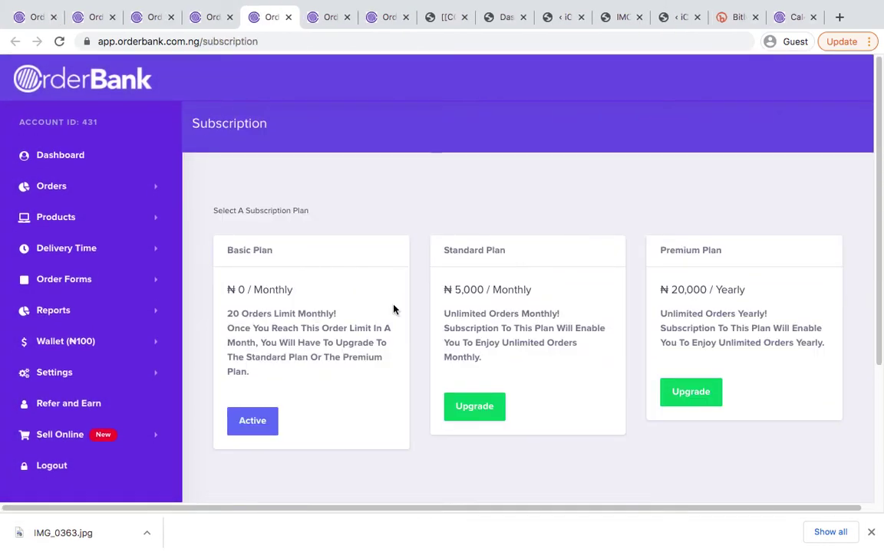
scroll(345, 281, down, 2)
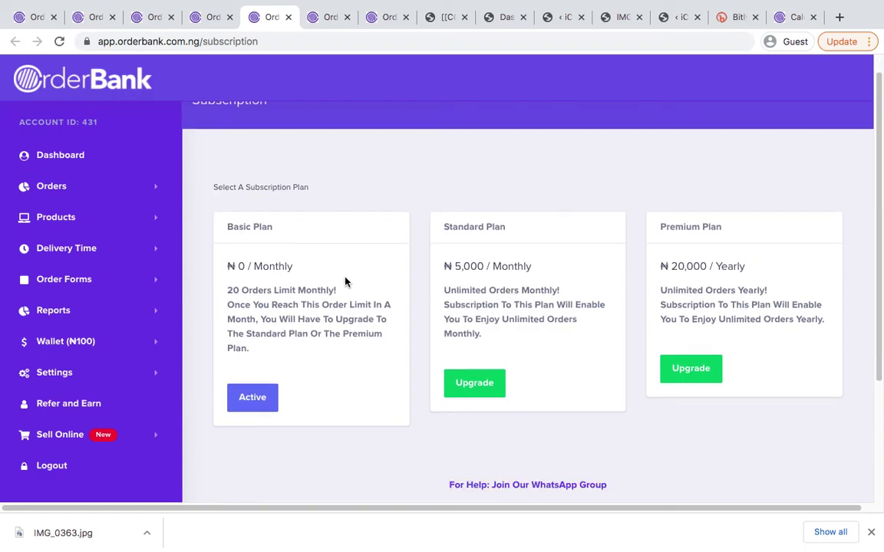
scroll(346, 282, up, 2)
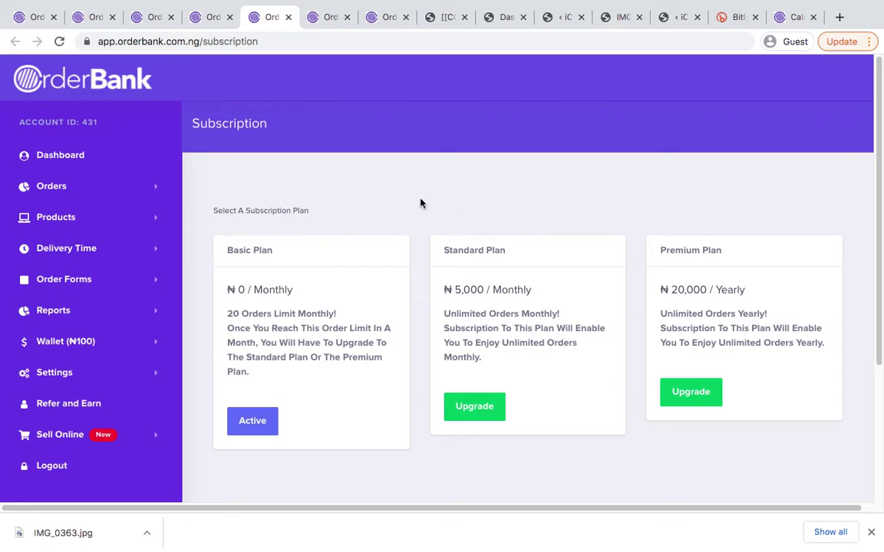
Close the Subscription and Business Account Settings pages to land on the empty Users - All list
key(super+w)
scroll(439, 230, down, 5)
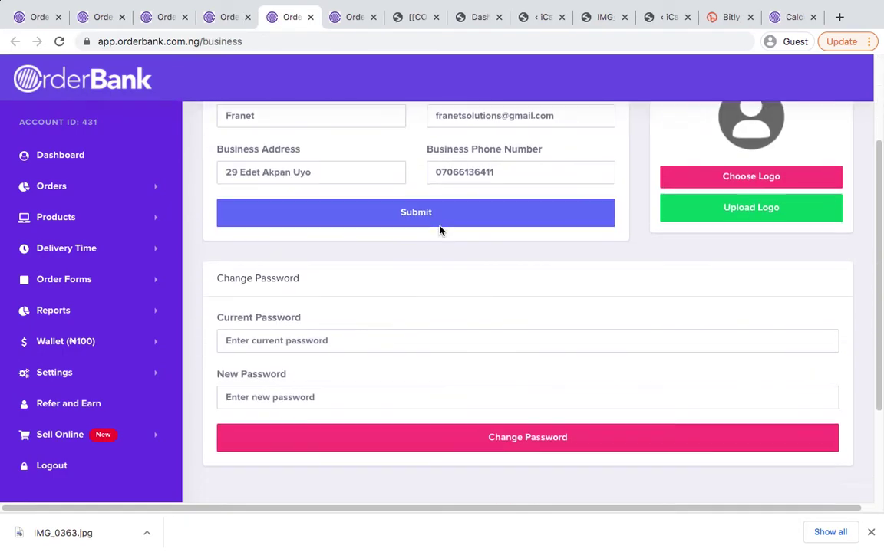
scroll(434, 231, up, 5)
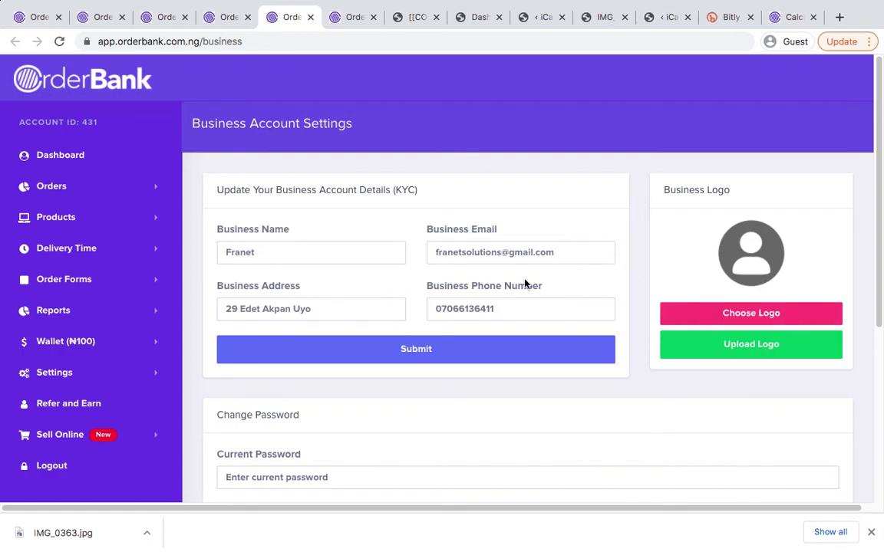
scroll(524, 291, down, 2)
scroll(598, 363, up, 2)
scroll(580, 277, down, 3)
scroll(580, 276, up, 3)
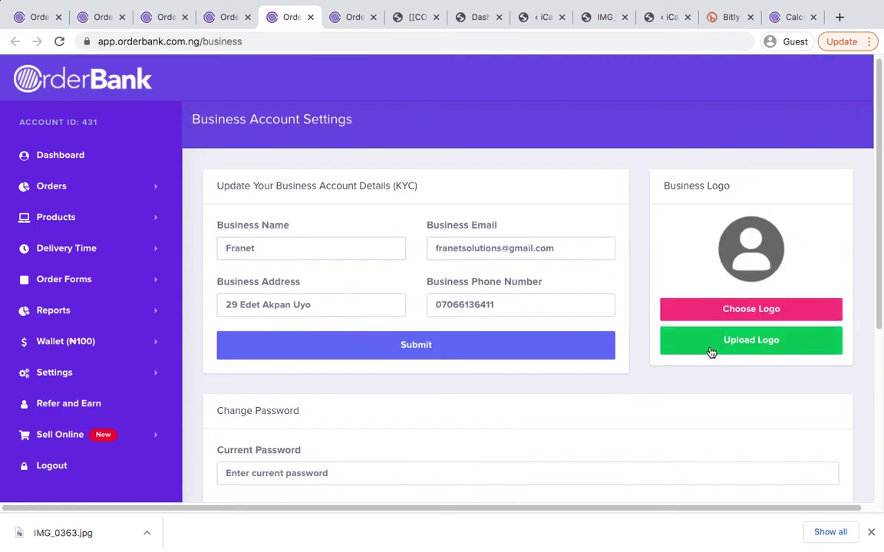
key(ctrl+w)
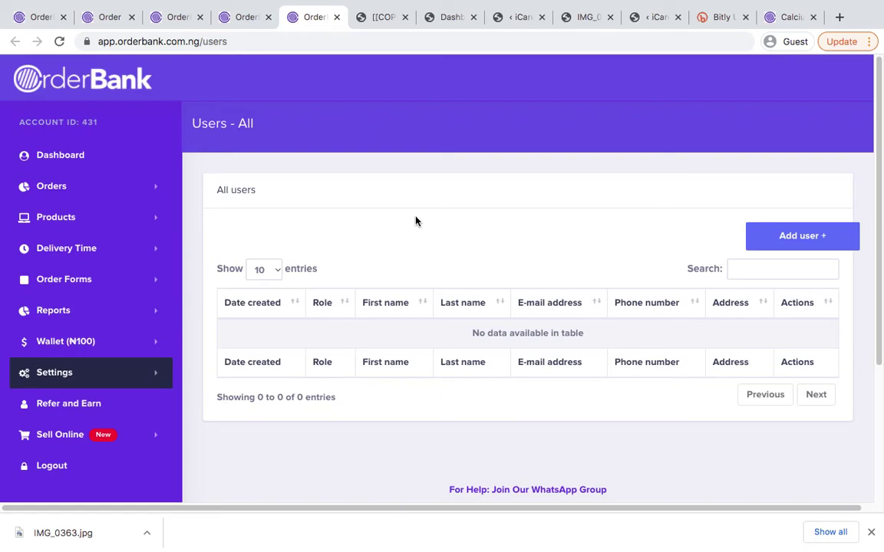
Expand Settings and start adding a new staff user
click(131, 372)
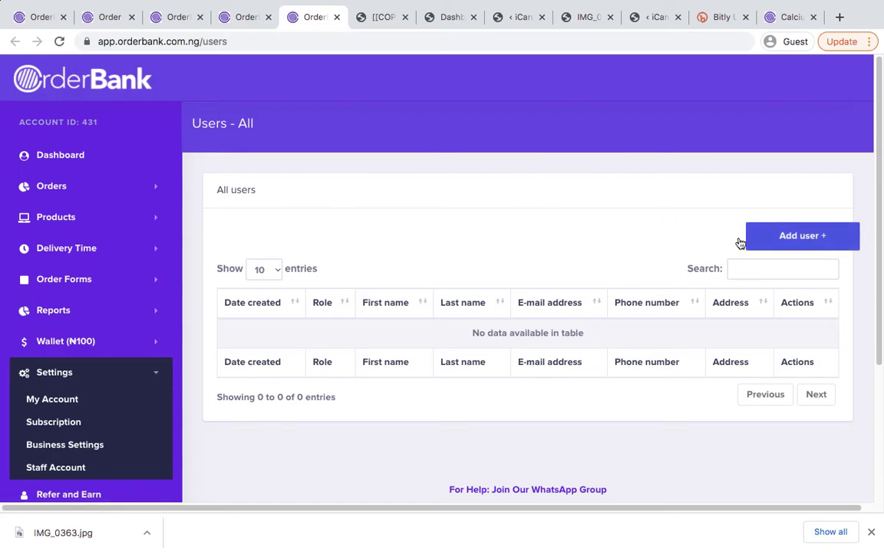
click(798, 241)
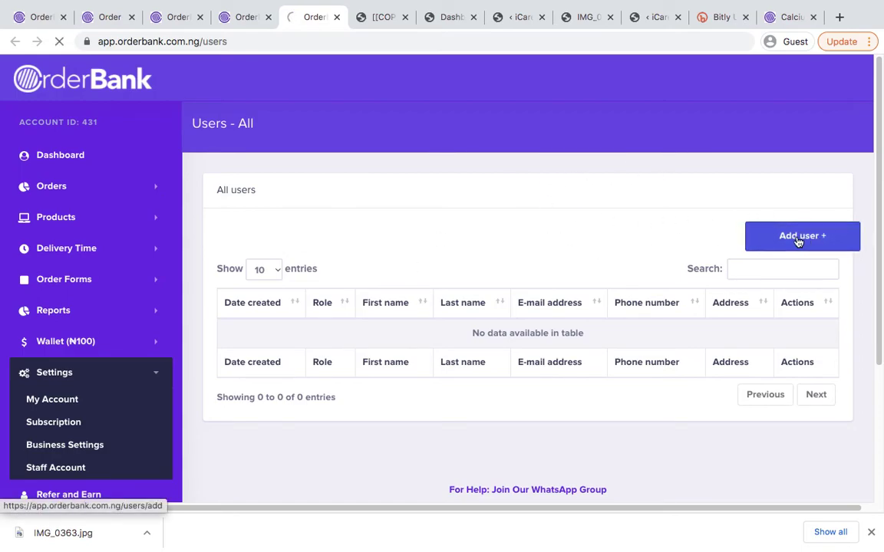
scroll(365, 272, down, 3)
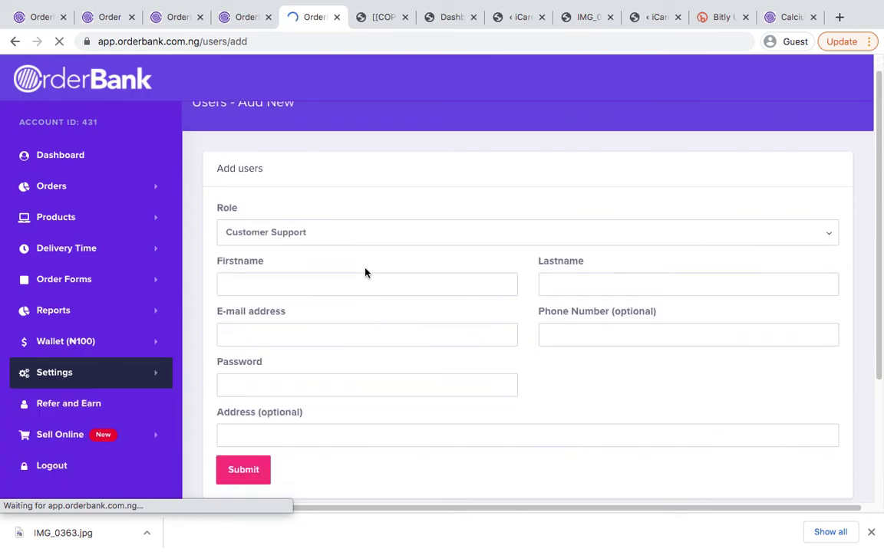
scroll(345, 230, up, 1)
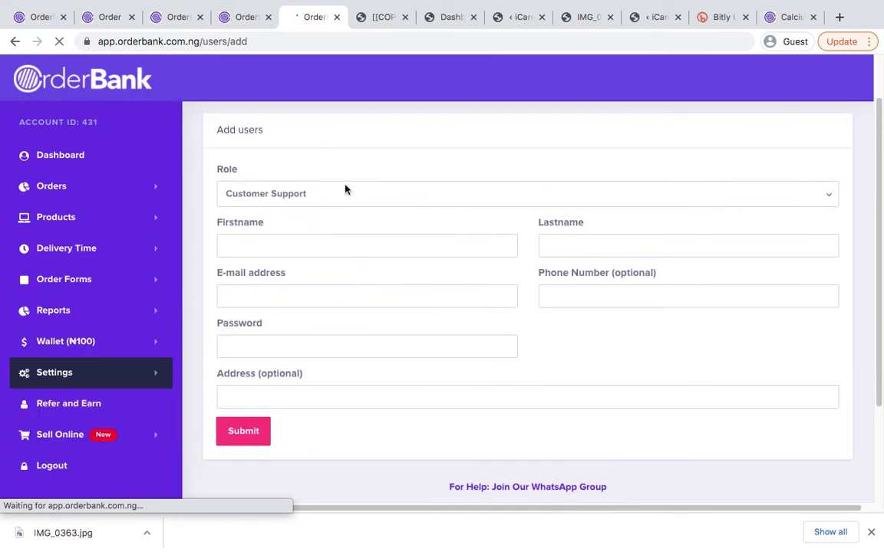
Review the available roles and keep the new user's role as Customer Support
click(248, 198)
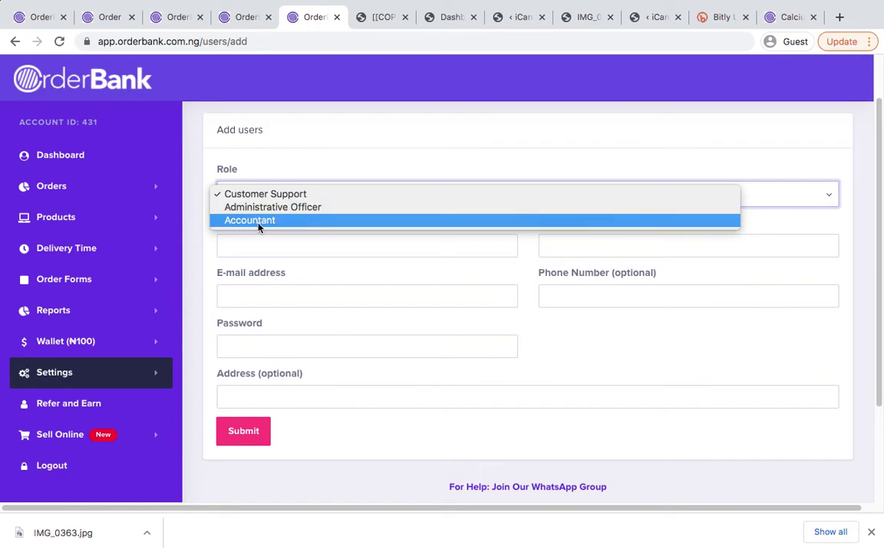
click(340, 184)
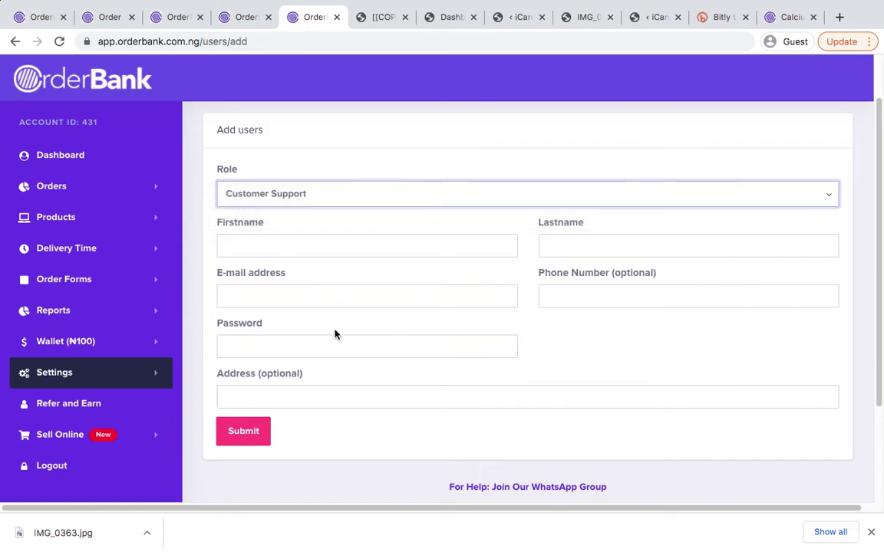
scroll(335, 333, down, 2)
scroll(270, 301, up, 3)
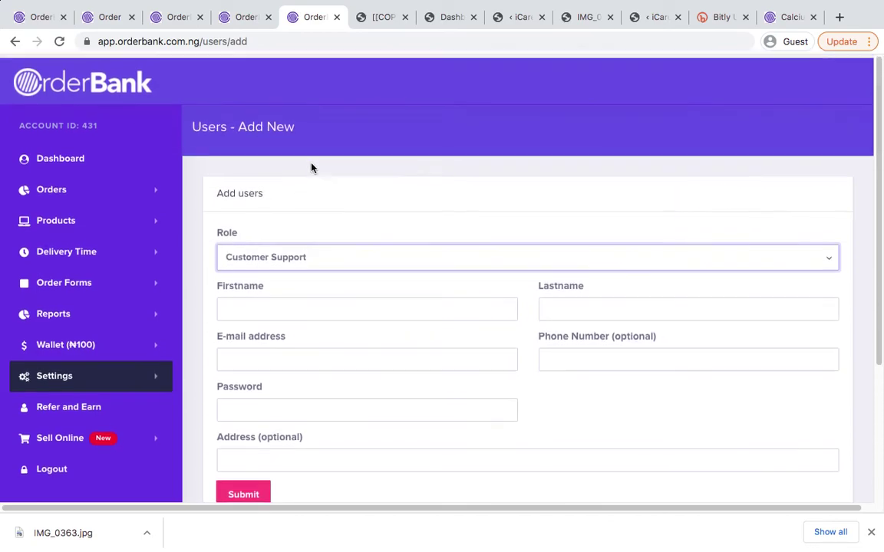
click(286, 253)
click(302, 190)
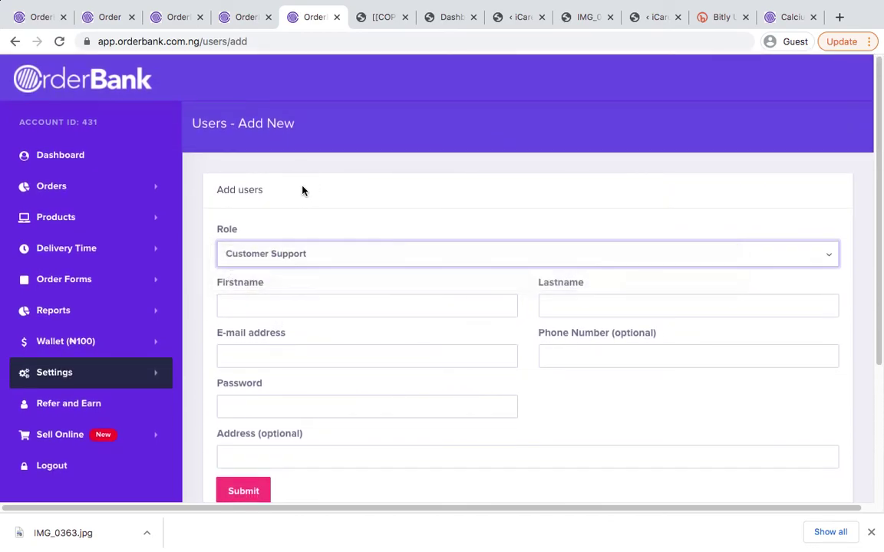
scroll(298, 352, down, 2)
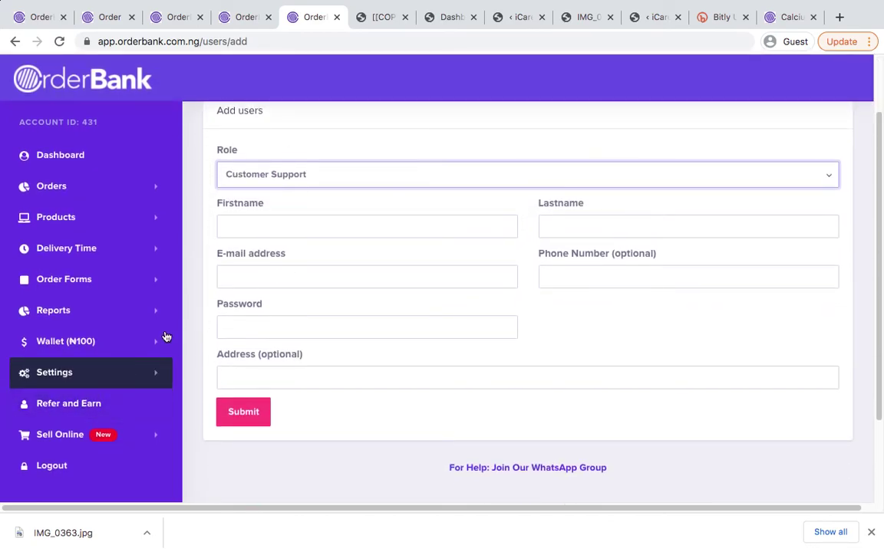
click(78, 407)
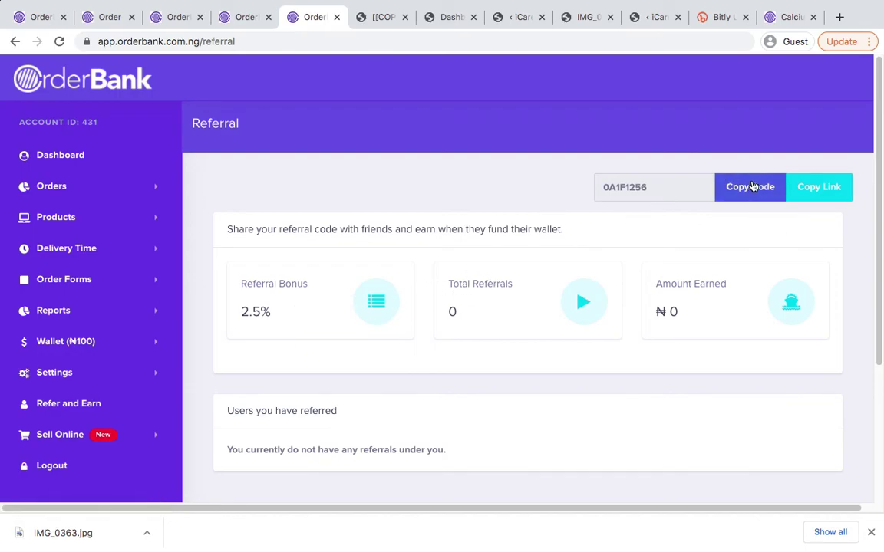
Copy the referral signup link and paste it into the browser address bar
click(715, 182)
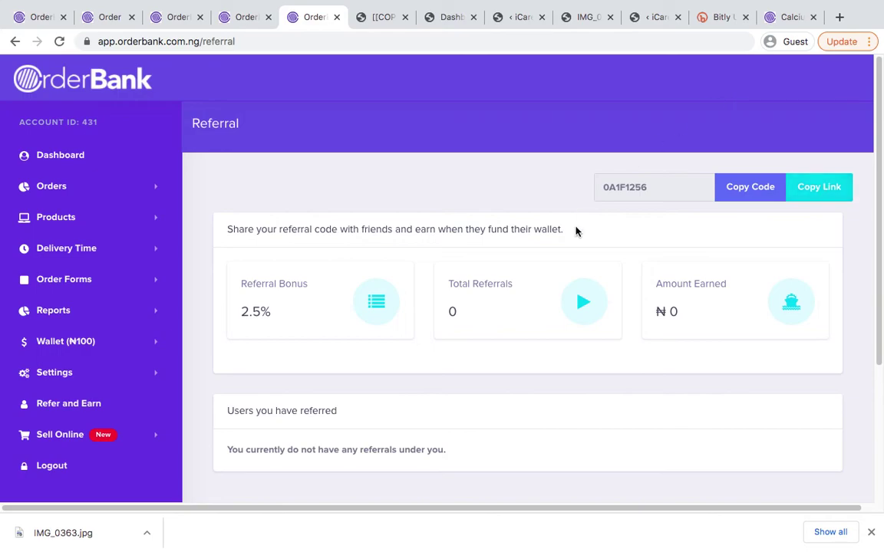
scroll(480, 433, down, 2)
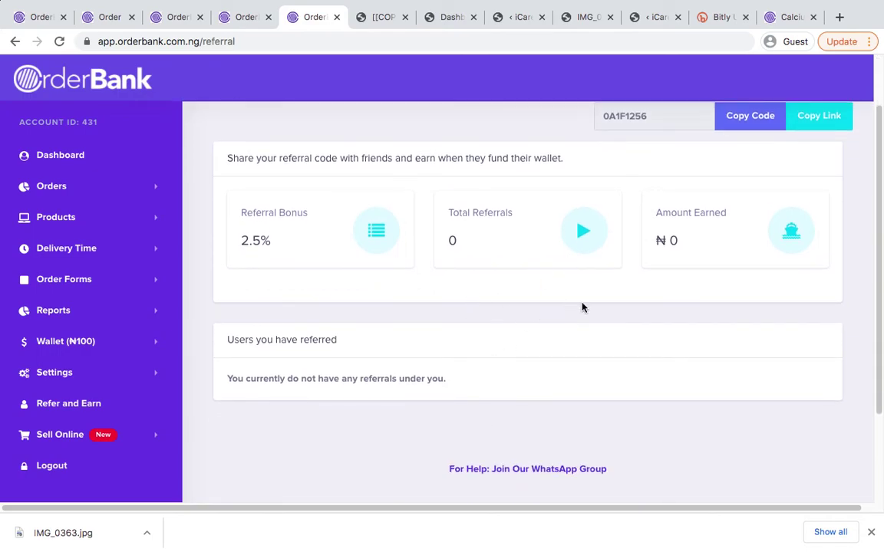
scroll(581, 307, up, 2)
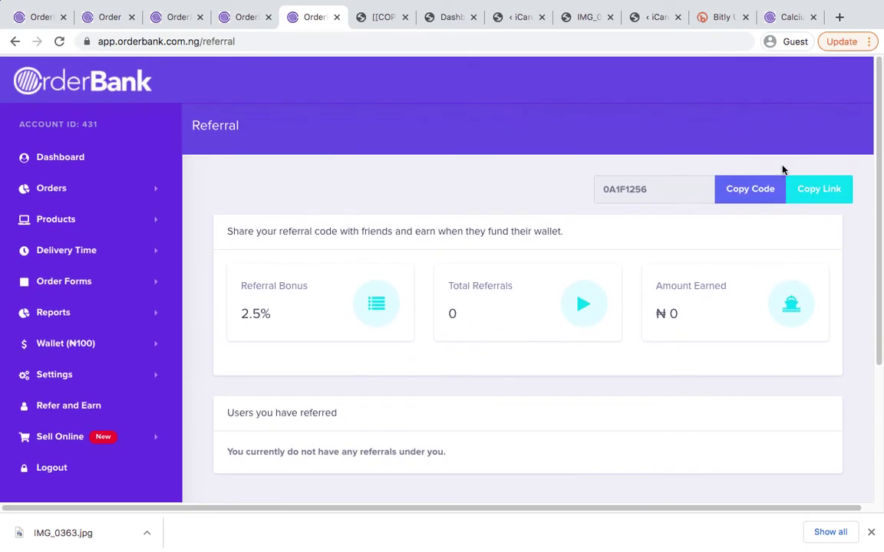
click(574, 45)
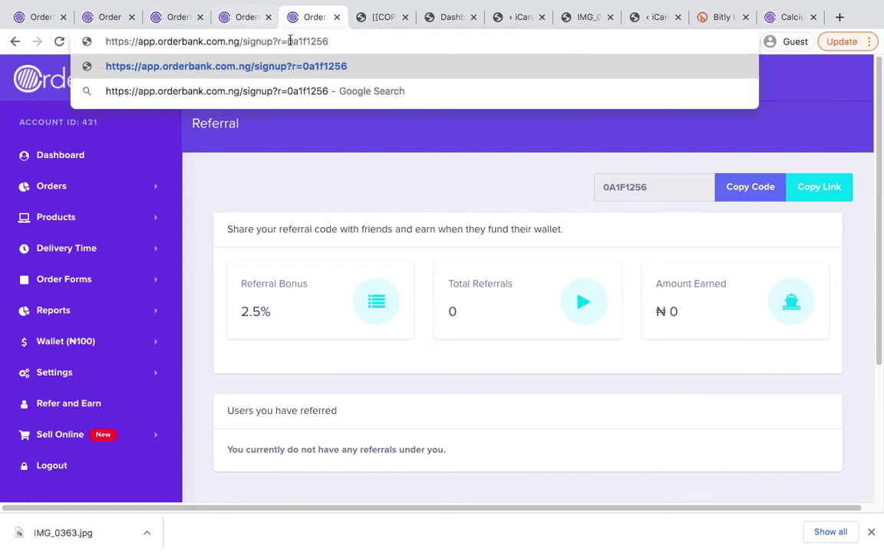
click(379, 216)
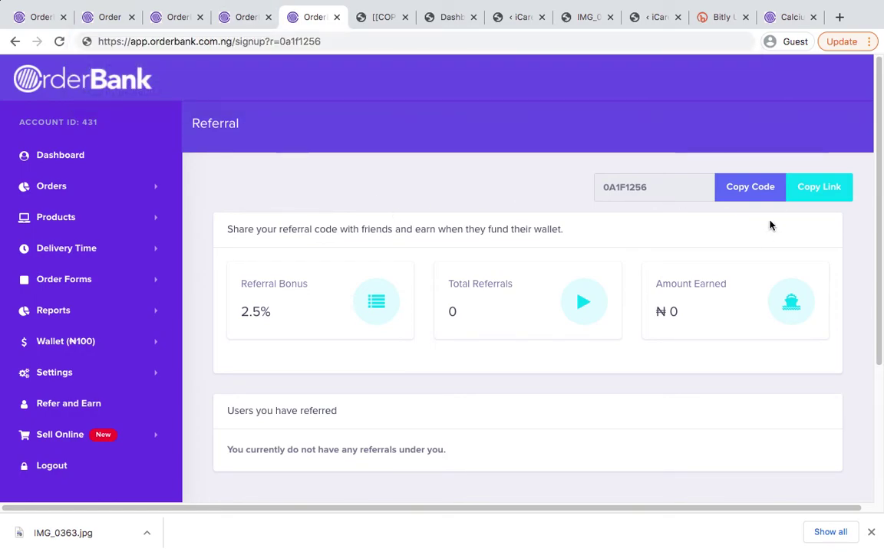
Expand Sell Online in the sidebar to reveal the Setup Store option
scroll(674, 289, down, 3)
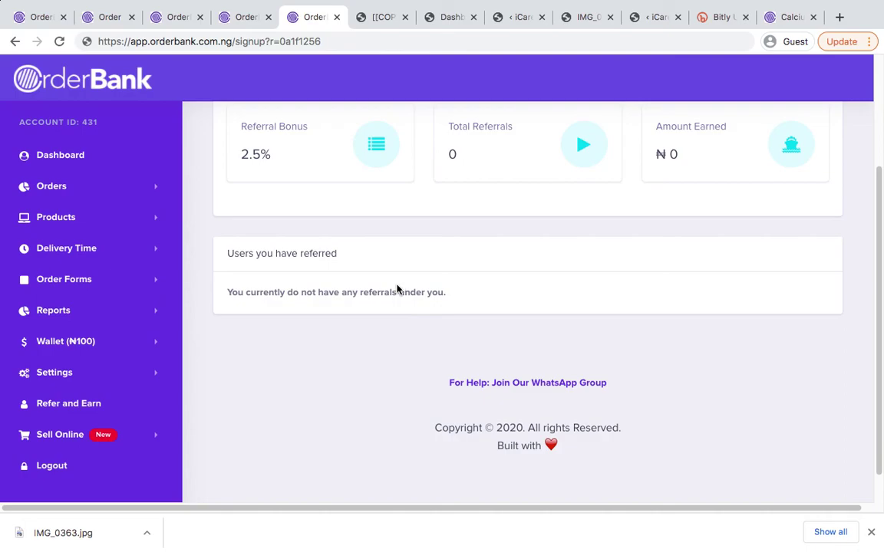
scroll(557, 270, up, 1)
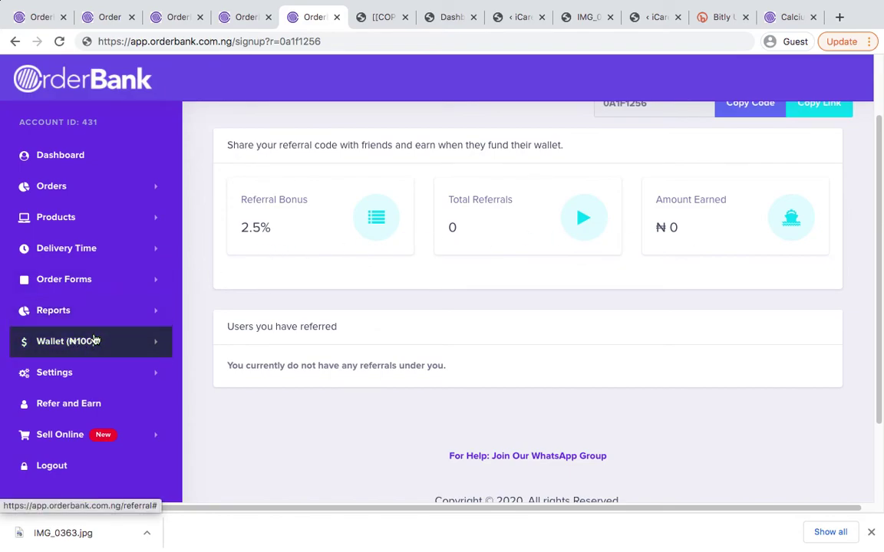
scroll(275, 363, down, 2)
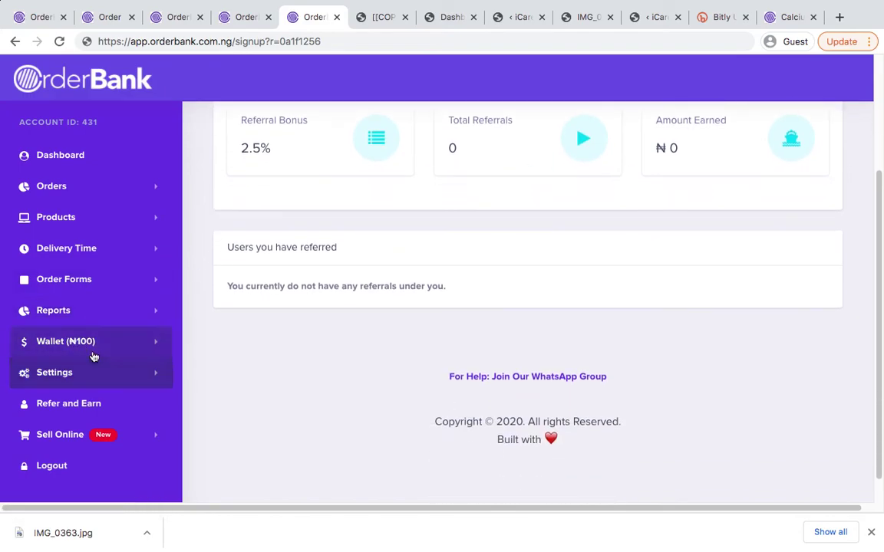
scroll(273, 329, down, 1)
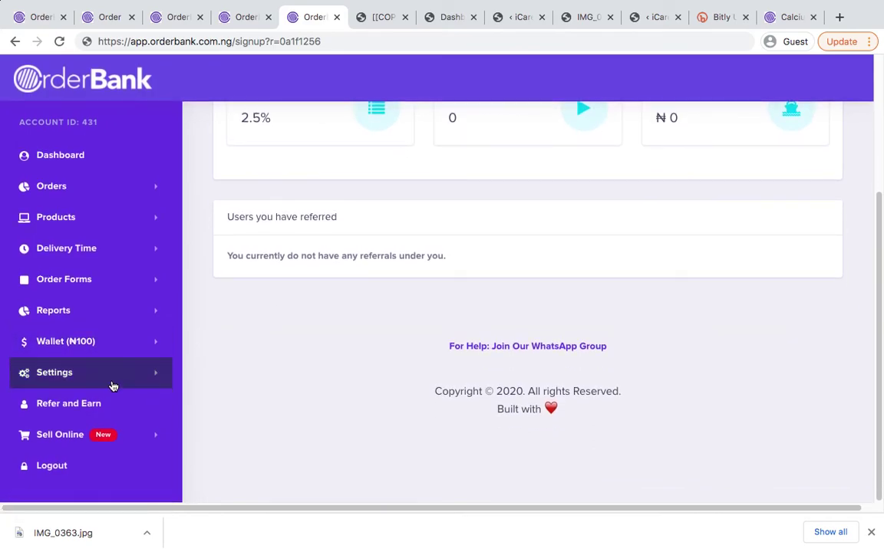
click(112, 440)
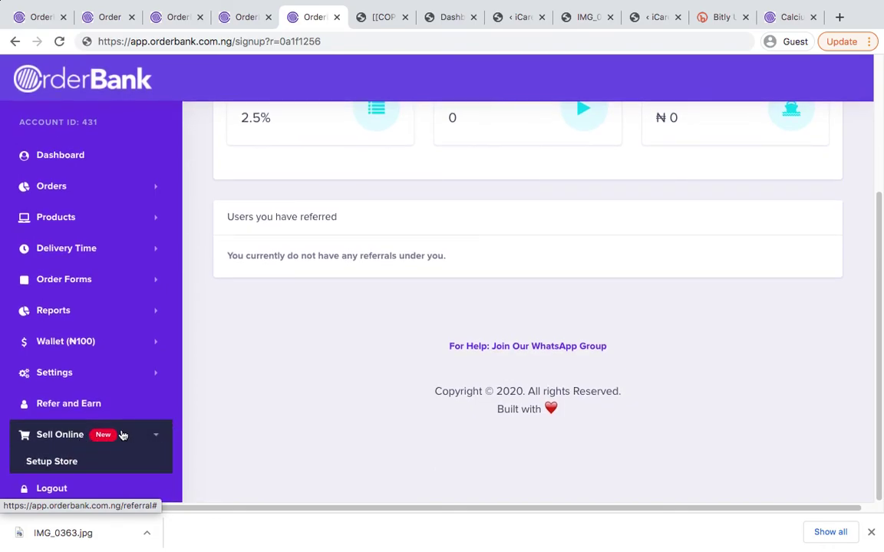
Submit the Franet store setup and acknowledge the success message
click(59, 466)
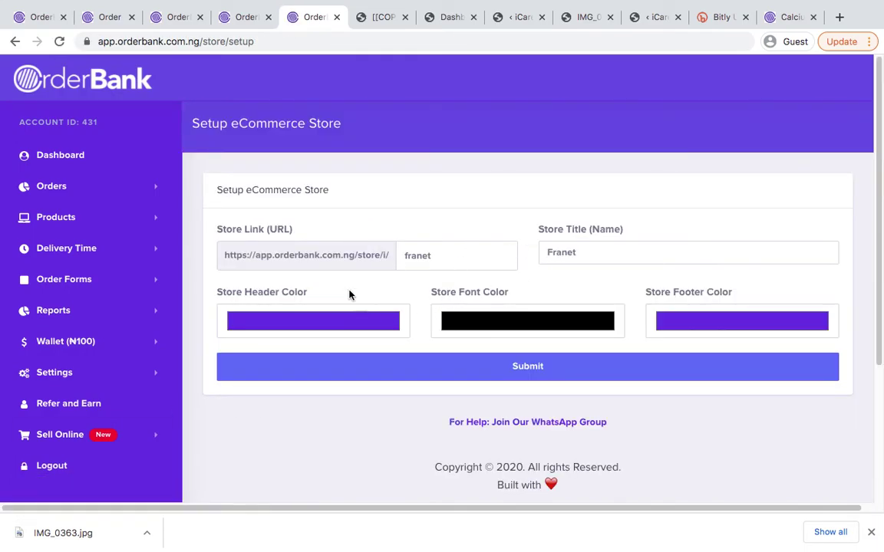
click(477, 368)
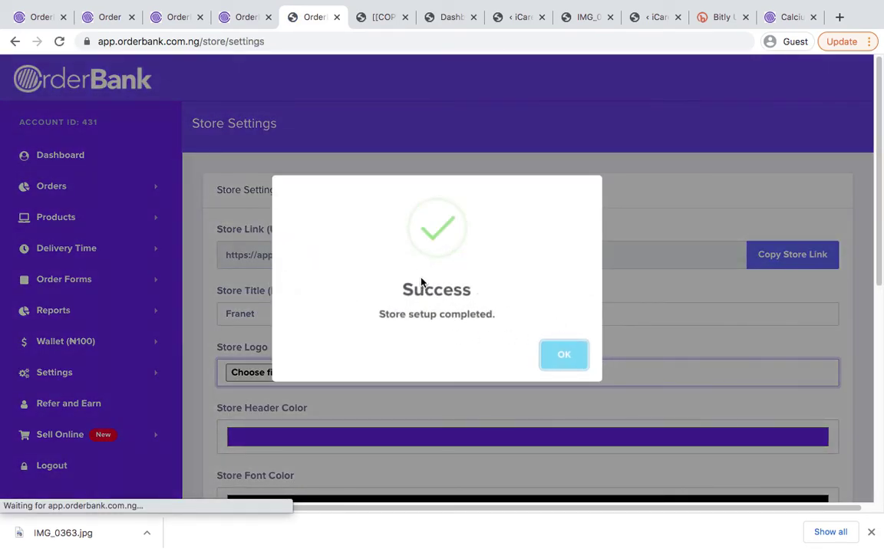
click(569, 357)
scroll(404, 308, down, 3)
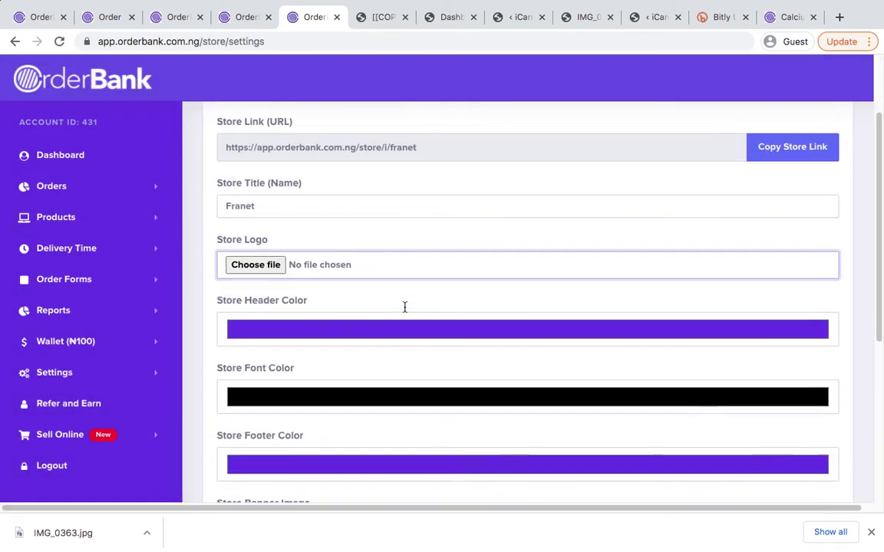
scroll(399, 250, up, 2)
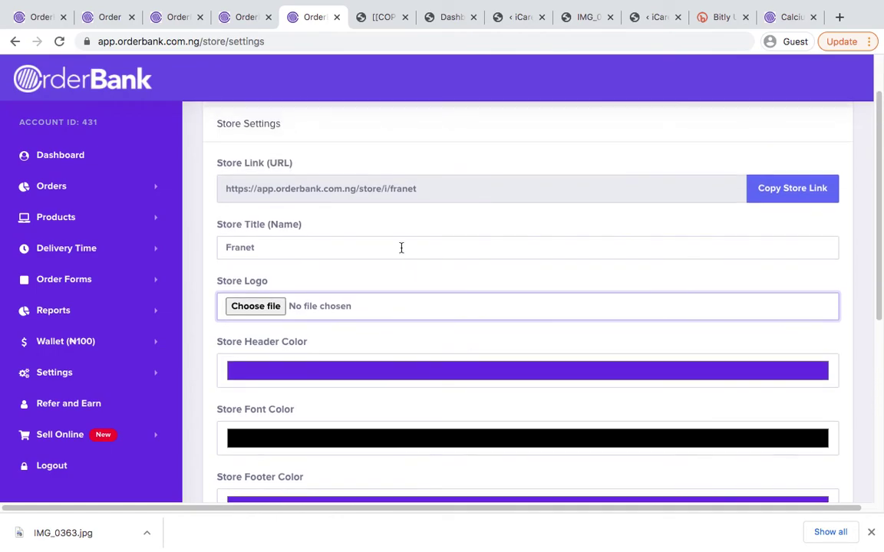
Open the Franet storefront in a new tab from Sell Online
scroll(287, 262, down, 6)
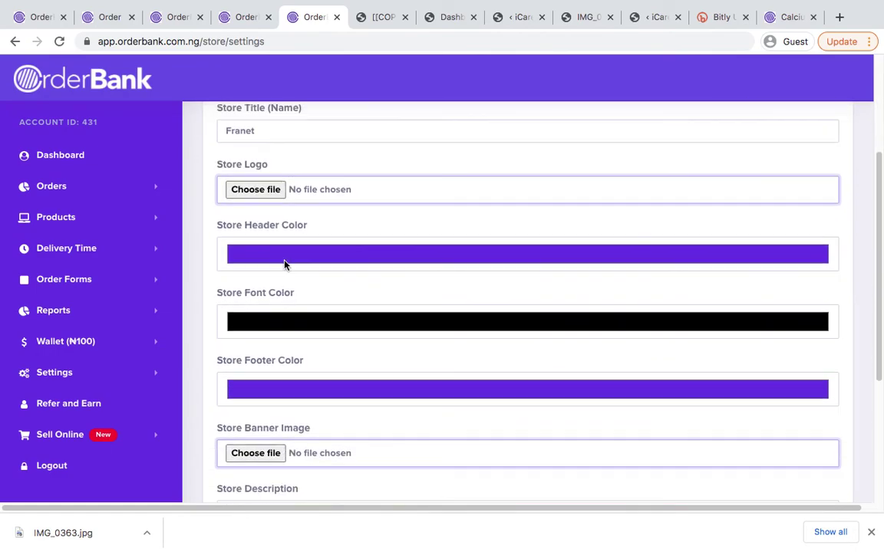
scroll(309, 315, down, 2)
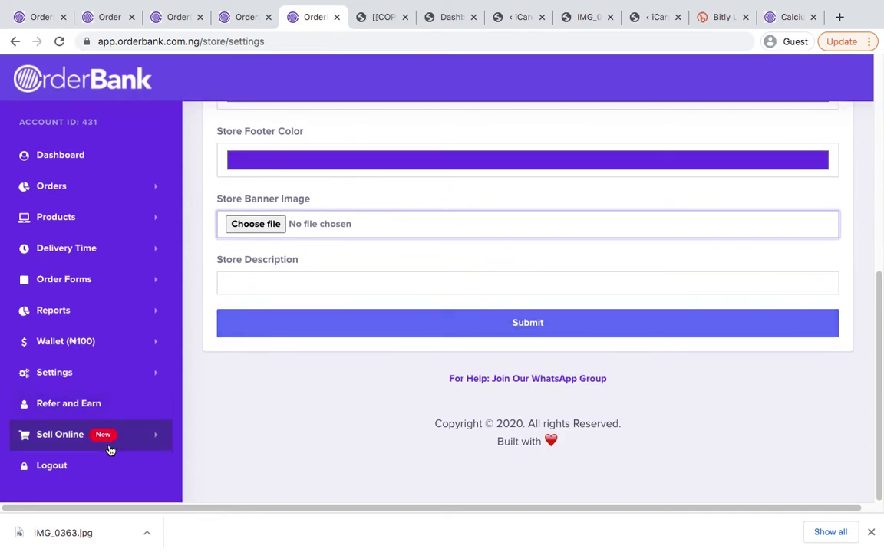
click(75, 432)
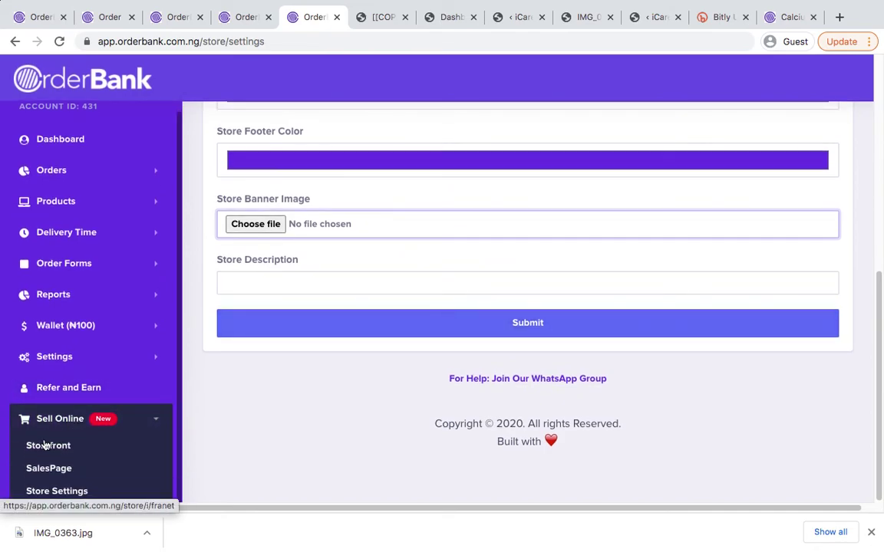
super+click(48, 447)
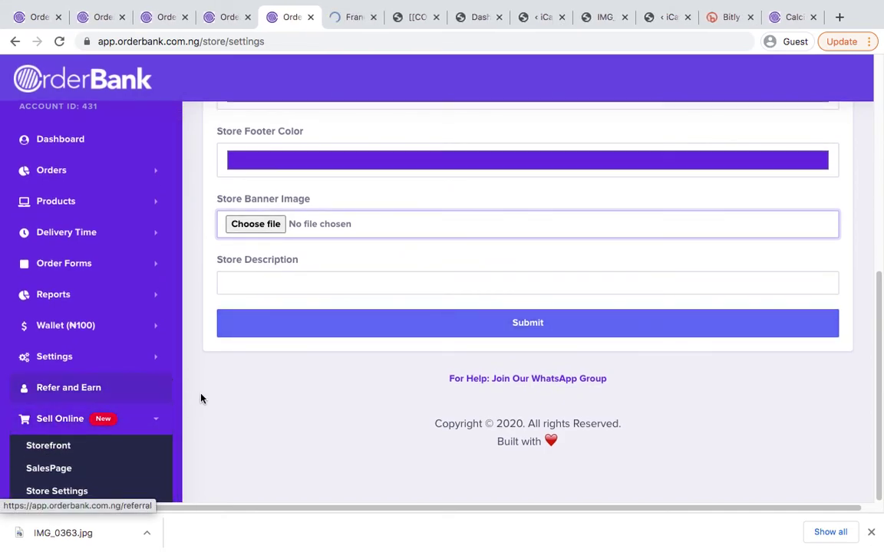
Check the empty Franet storefront, review the footer colour in Store Settings, then open SalesPage
click(352, 17)
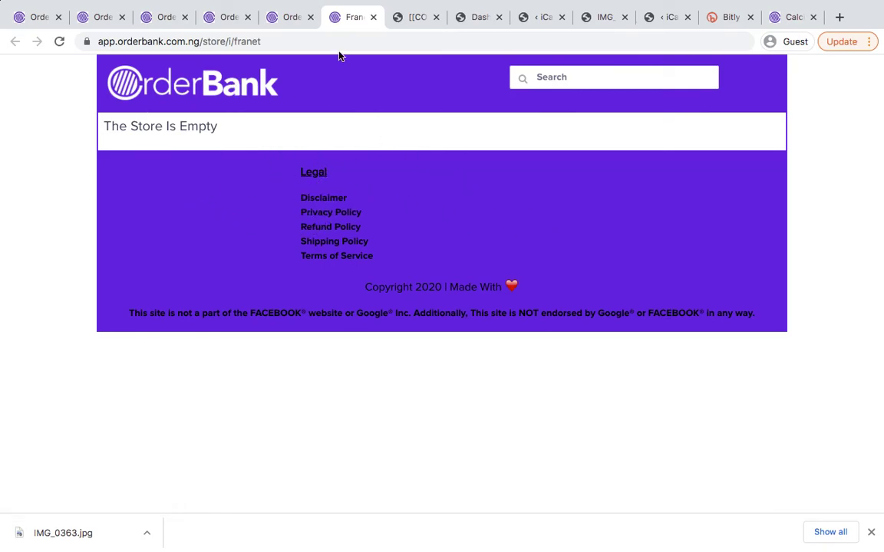
click(286, 17)
scroll(339, 223, up, 3)
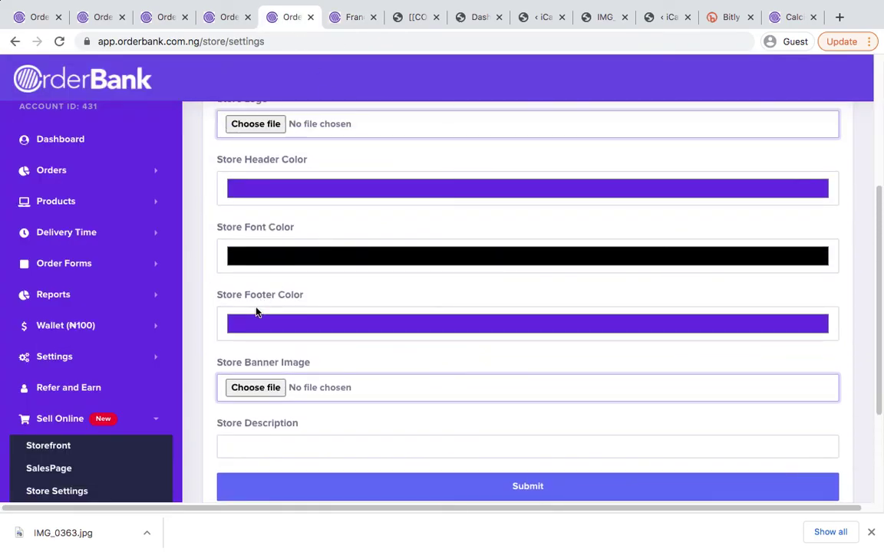
click(251, 325)
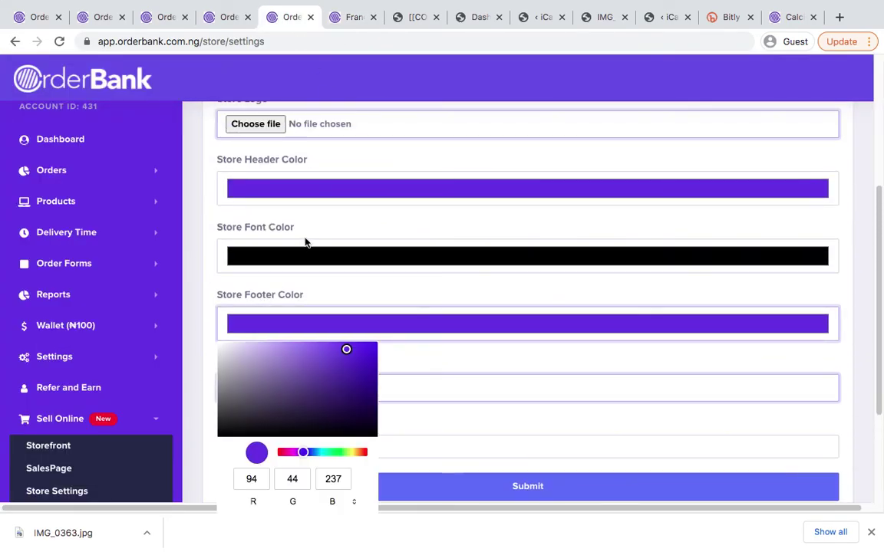
click(307, 230)
scroll(161, 362, down, 2)
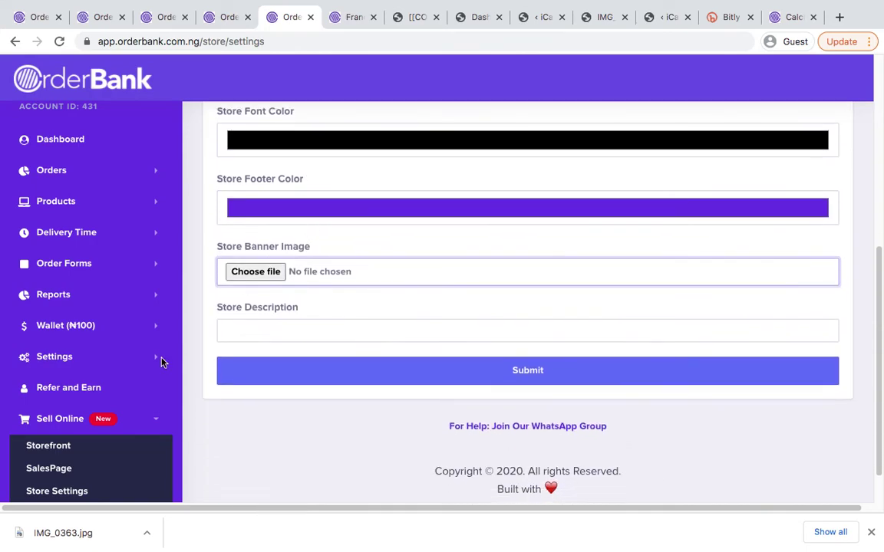
click(42, 469)
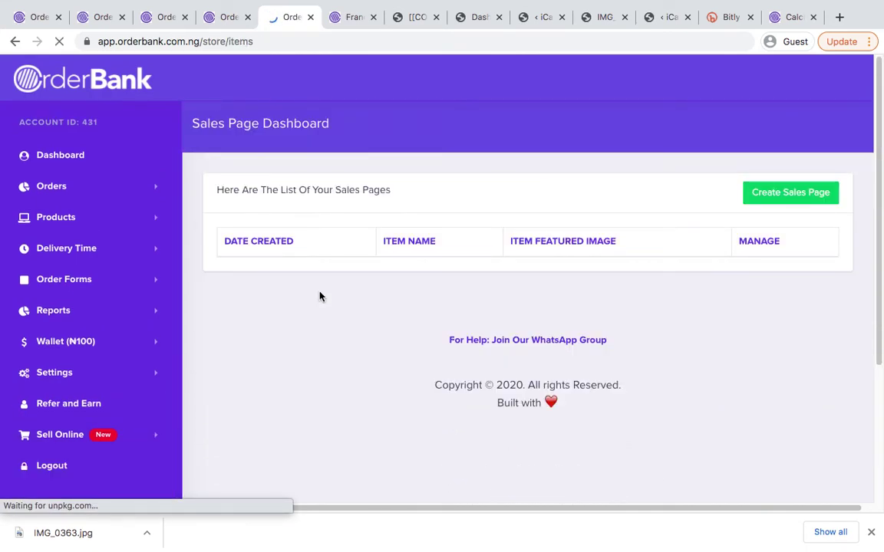
Create a new sales page with centred placeholder description text 'hewhuuoiyfhy'
click(781, 193)
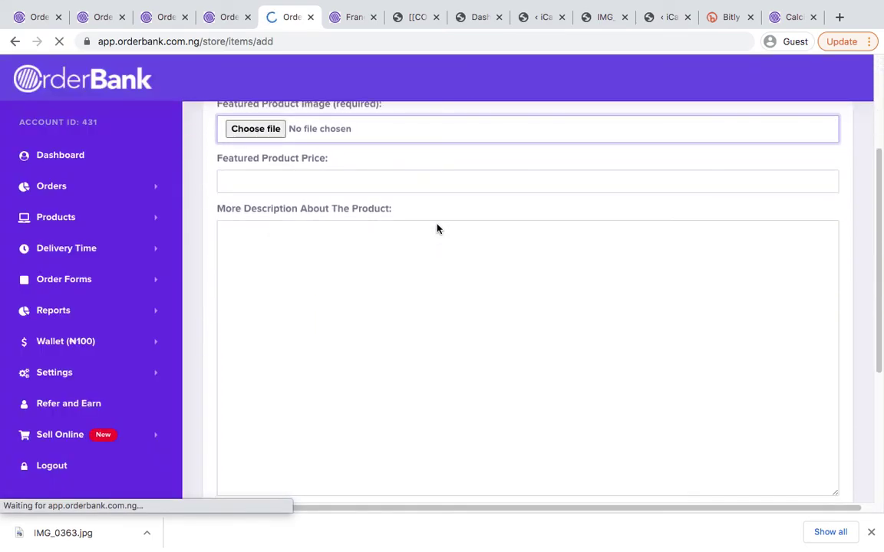
scroll(463, 296, down, 3)
click(366, 292)
text(hewhuuoiyfhyhufhufhui)
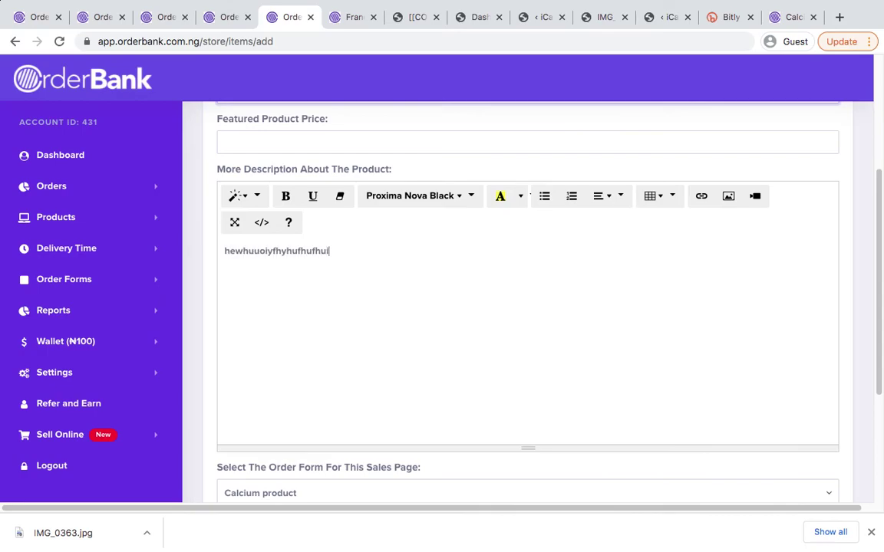
key(super+a)
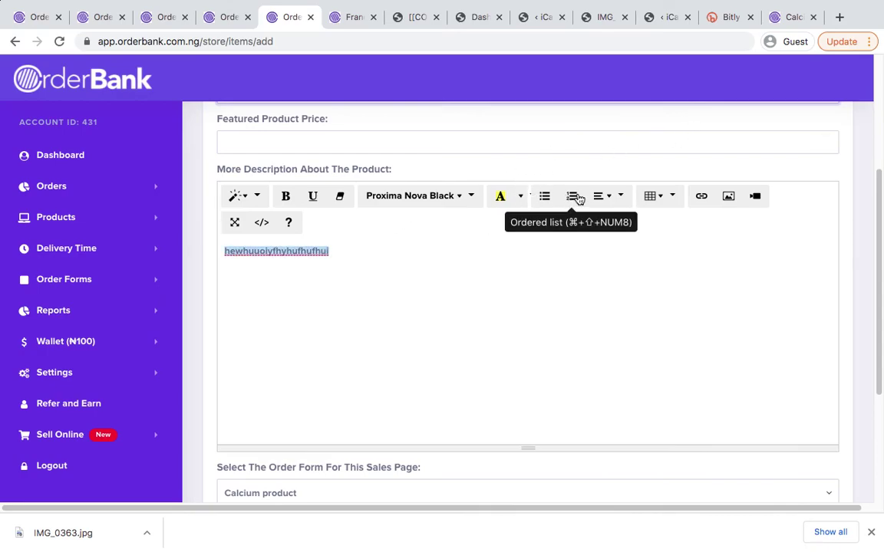
click(608, 201)
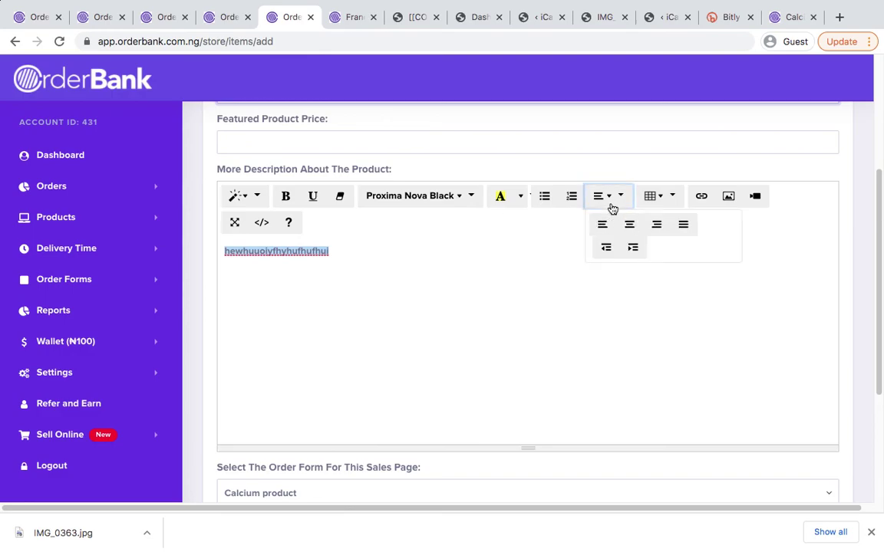
click(643, 227)
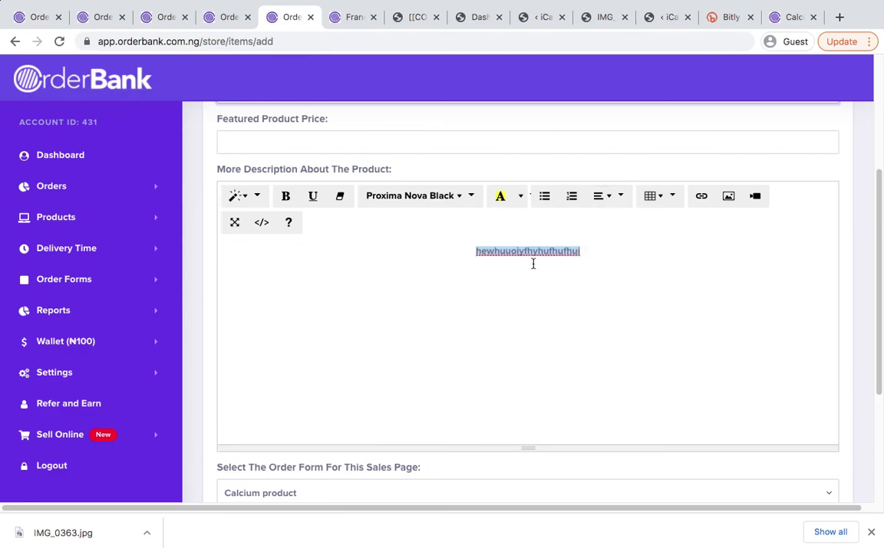
click(477, 290)
scroll(477, 290, down, 3)
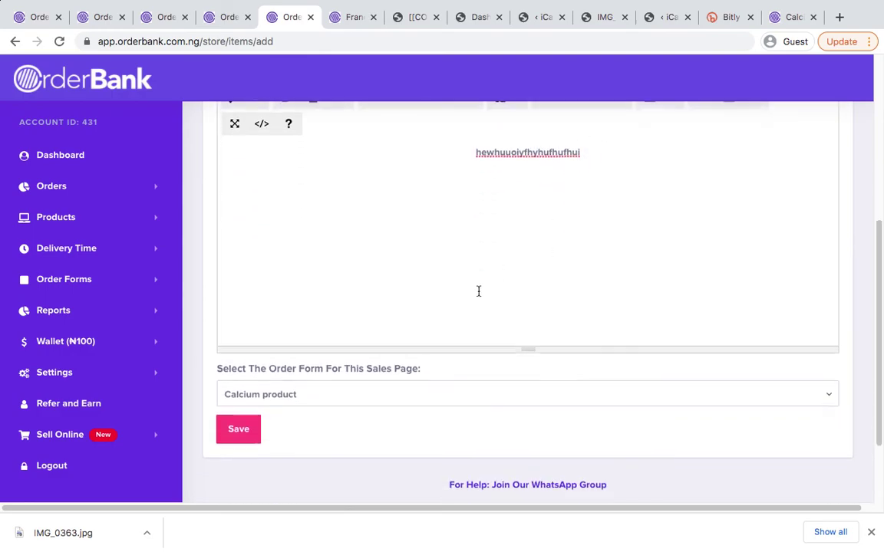
scroll(478, 295, up, 5)
scroll(389, 151, up, 2)
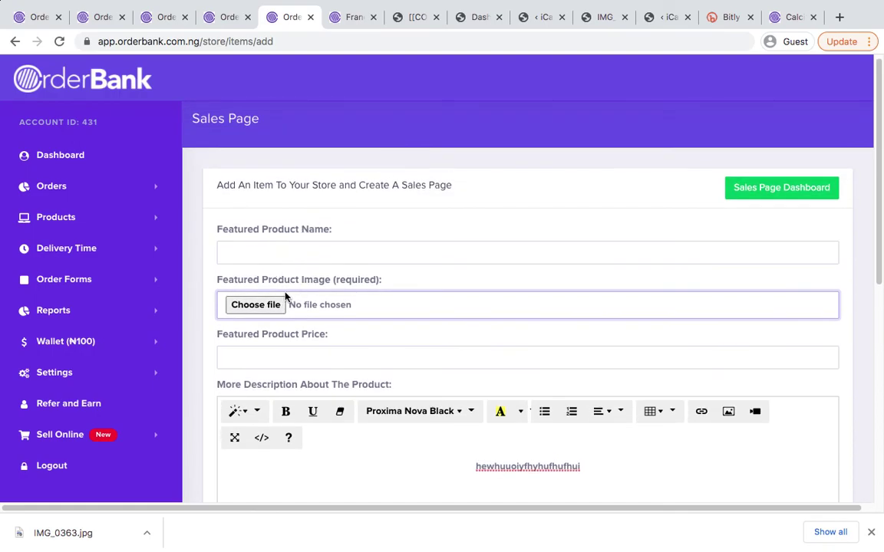
Recheck the storefront tab, then select Calcium product as the sales page's order form
click(346, 23)
click(288, 19)
scroll(351, 330, down, 3)
scroll(401, 287, down, 5)
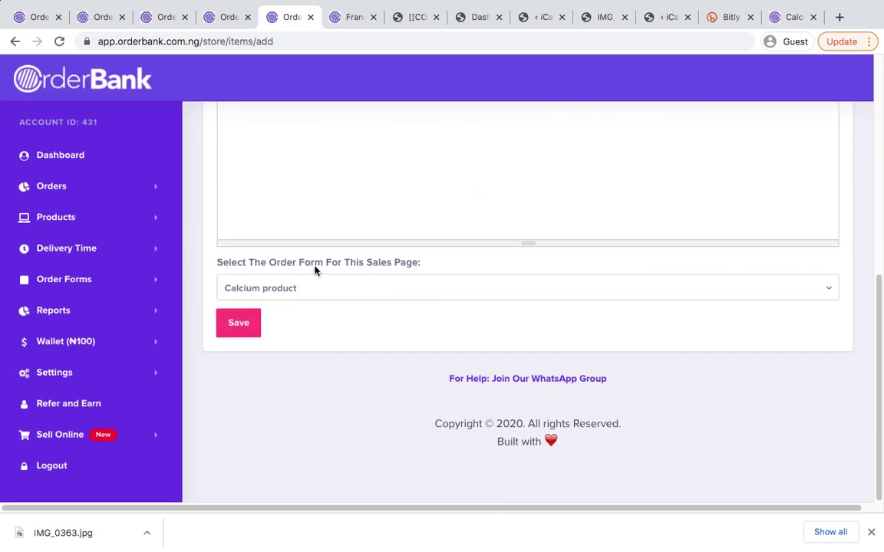
click(274, 290)
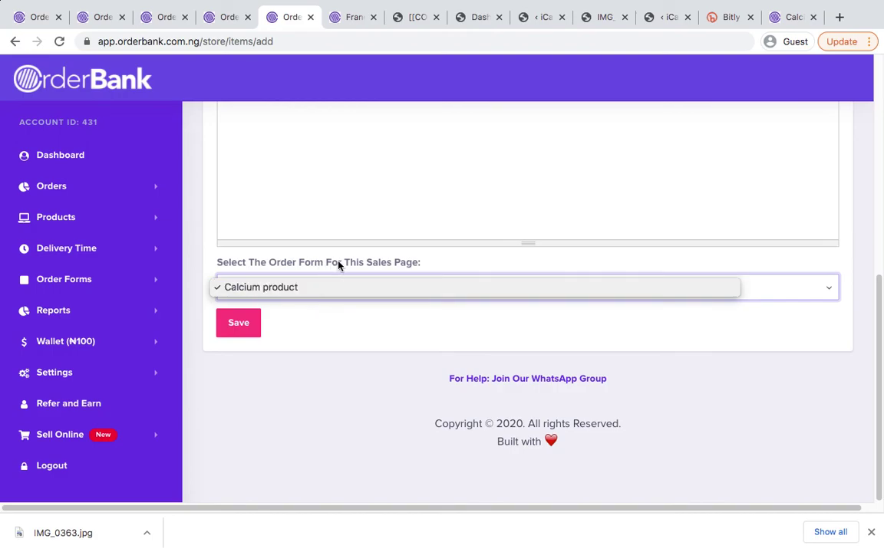
click(292, 287)
click(291, 287)
scroll(342, 264, up, 5)
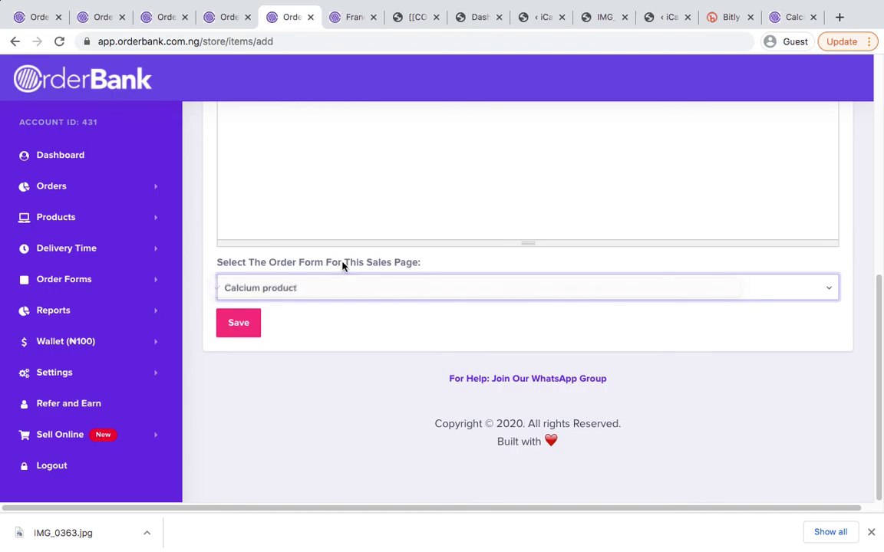
scroll(342, 265, up, 1)
scroll(342, 264, down, 3)
scroll(343, 265, up, 5)
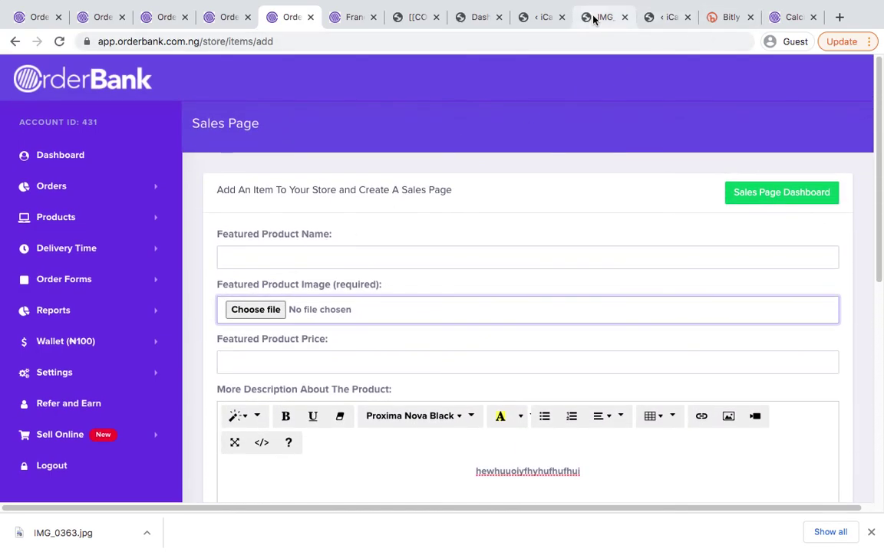
click(589, 17)
Copy the classicsalespage permalink URL from InstaBuilder's Change Permalink window
click(527, 17)
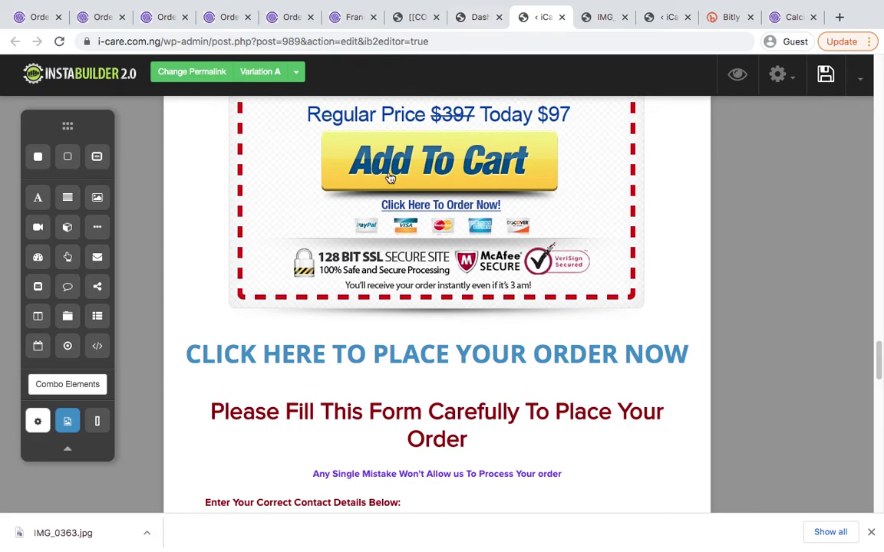
scroll(387, 173, up, 5)
click(209, 75)
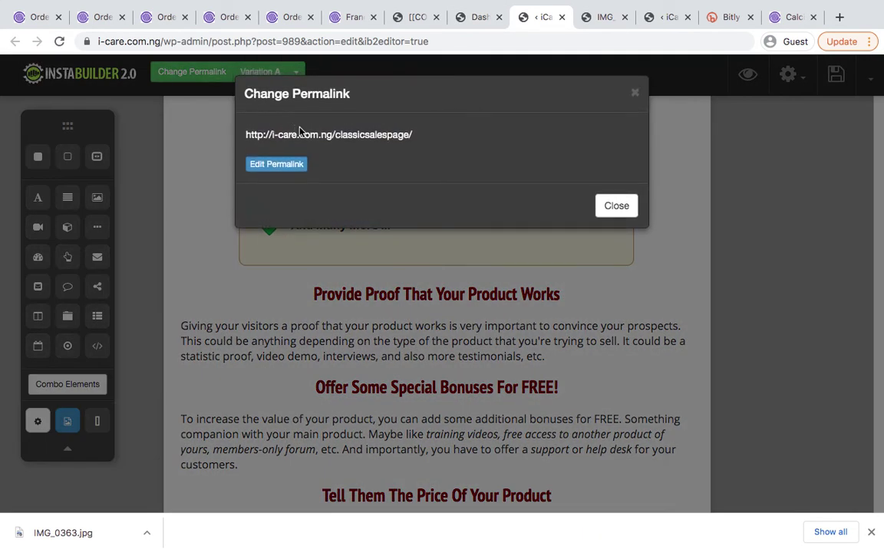
triple_click(297, 135)
key(ctrl+c)
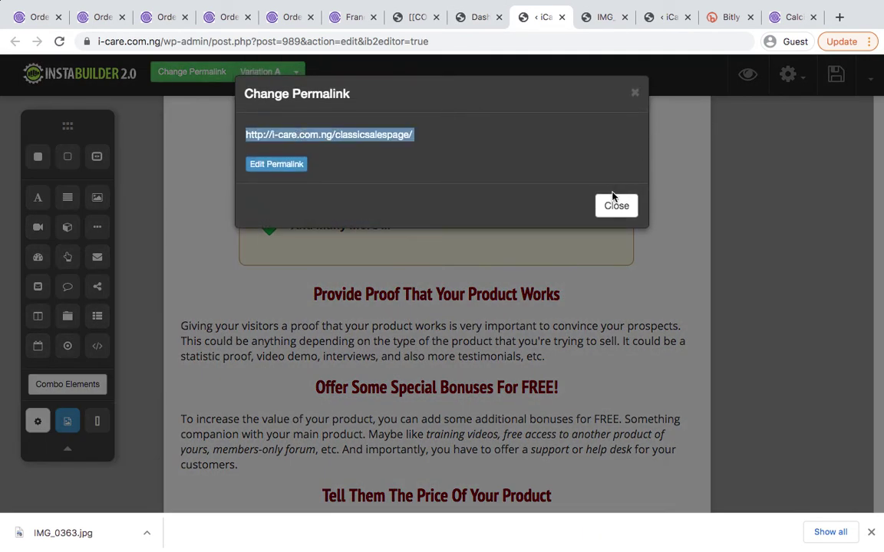
click(618, 206)
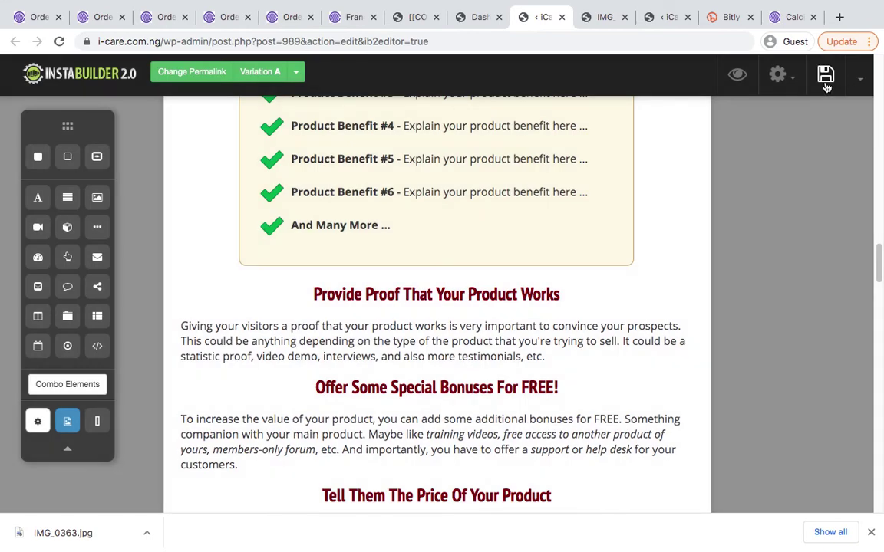
Load the published sales page and copy its pre-headline, headline and post-headline text
click(476, 43)
key(ctrl+v)
key(Return)
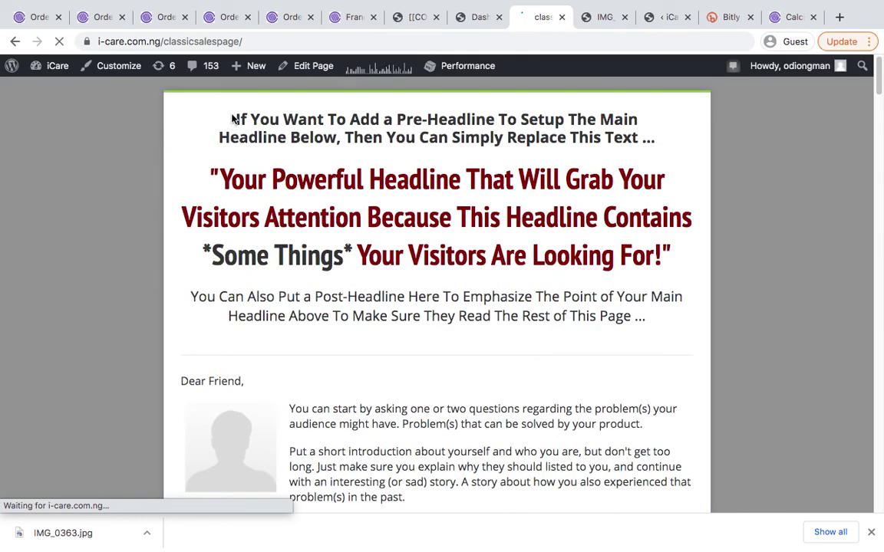
drag(230, 119, 652, 325)
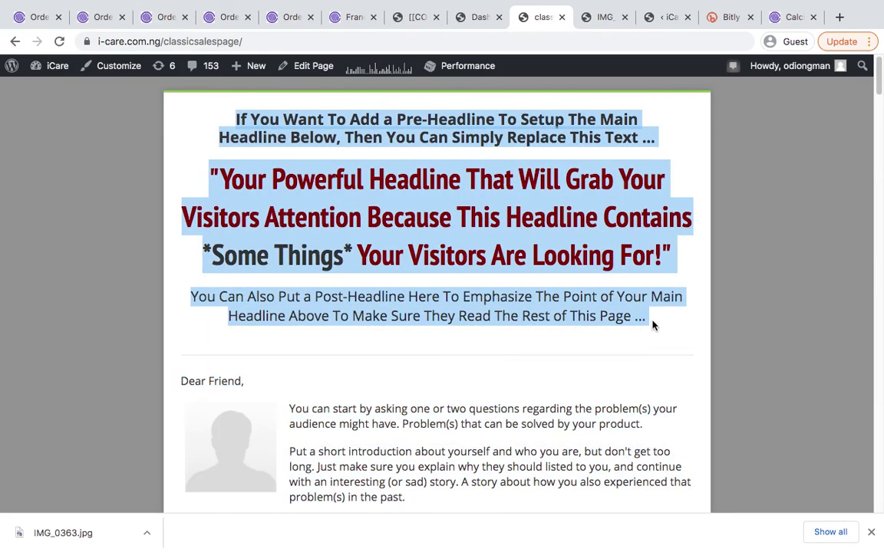
click(288, 17)
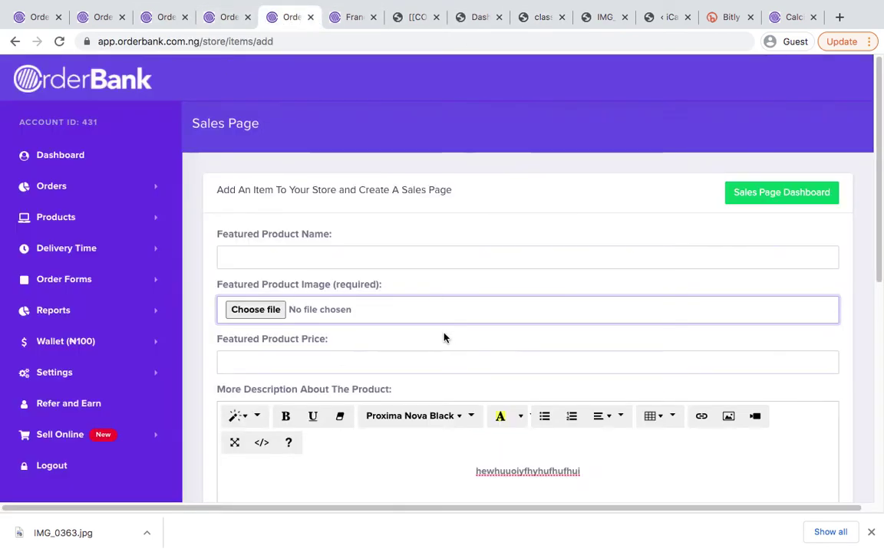
Paste the copied headline copy over the placeholder text in the More Description editor
scroll(429, 316, down, 5)
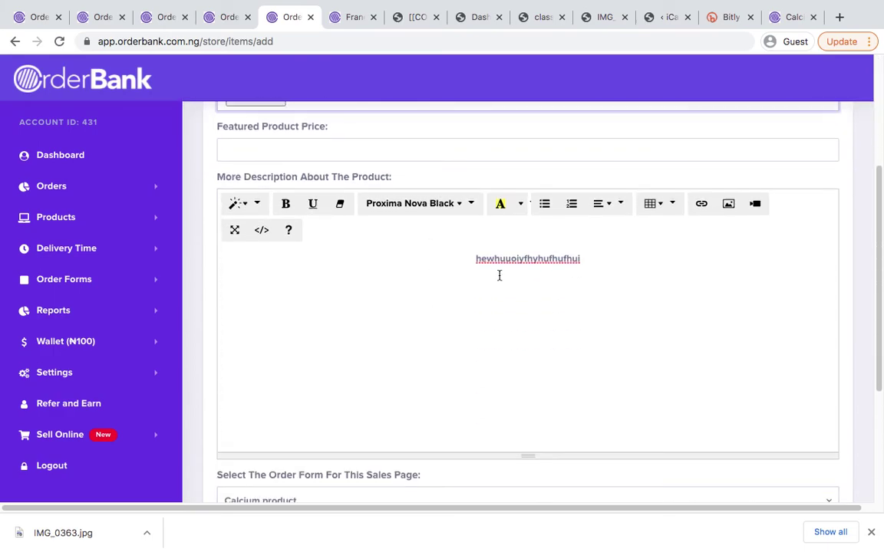
double_click(499, 276)
key(super+v)
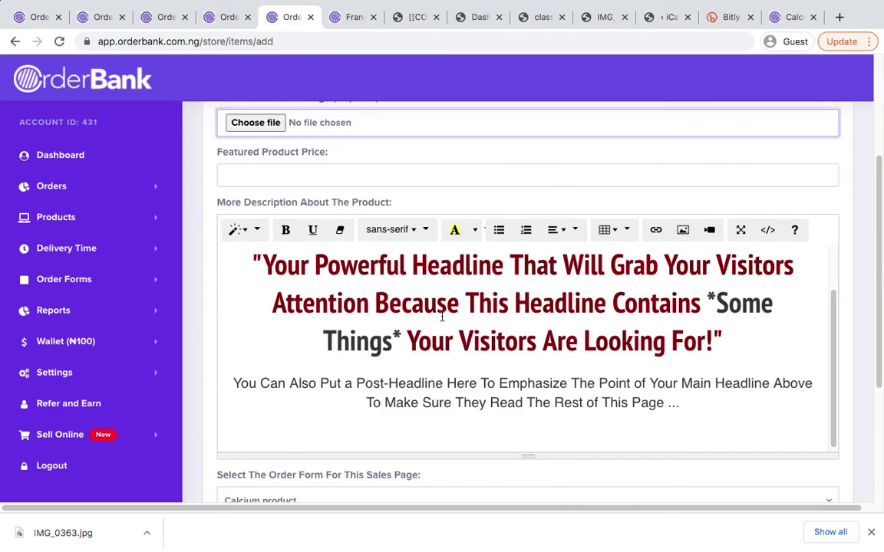
scroll(442, 317, up, 2)
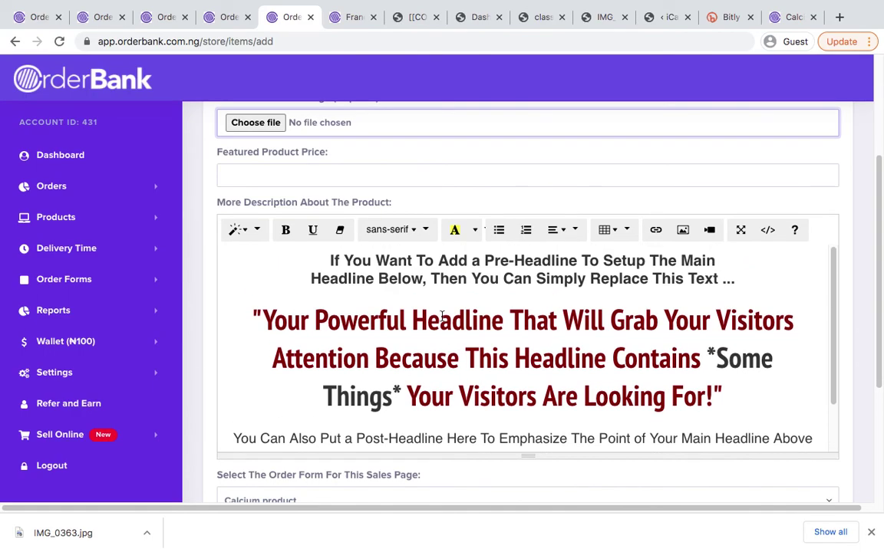
scroll(522, 308, down, 1)
scroll(435, 326, up, 1)
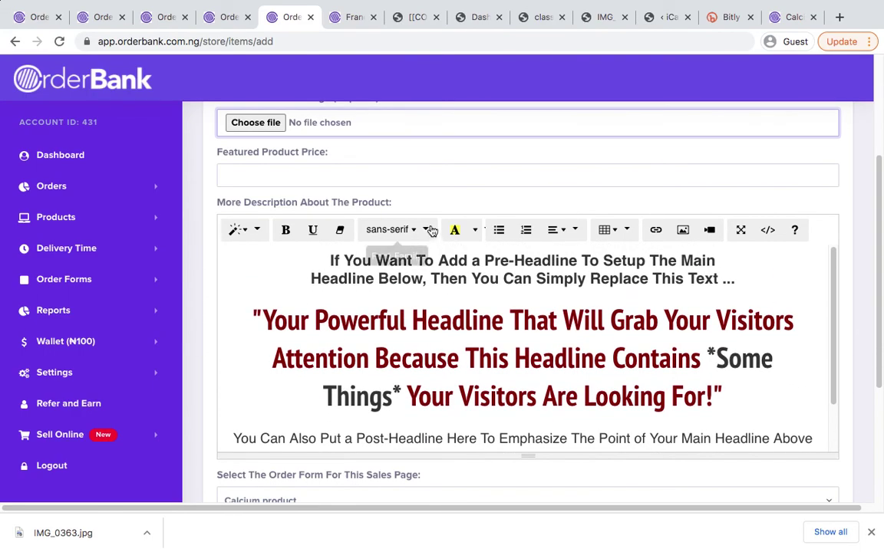
scroll(402, 347, down, 1)
scroll(402, 348, up, 1)
scroll(402, 348, down, 3)
scroll(354, 347, up, 4)
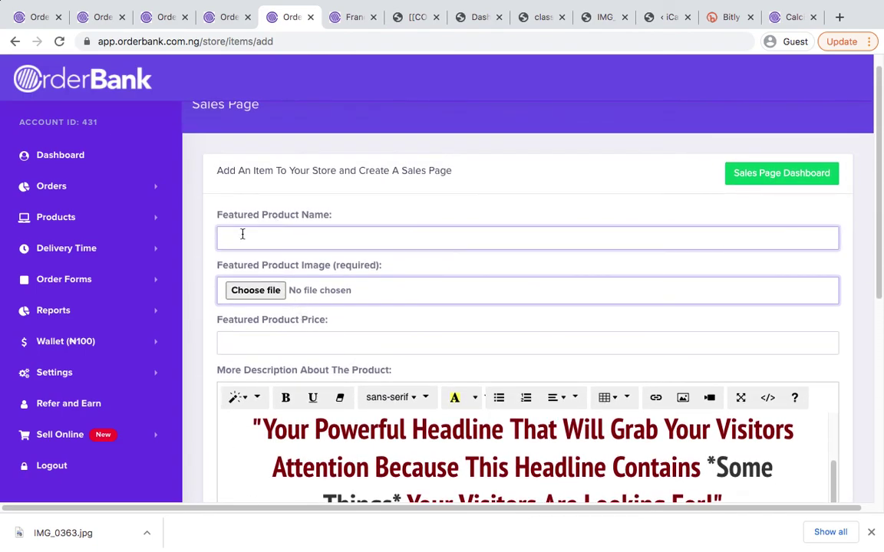
Attach accounting-hub-office-1024x662.jpg from the Desktop as the product image
click(259, 290)
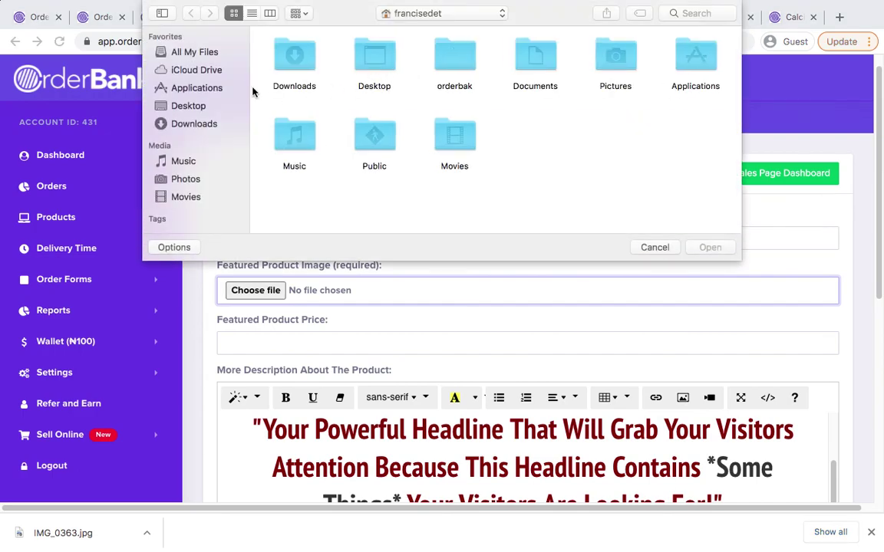
click(191, 105)
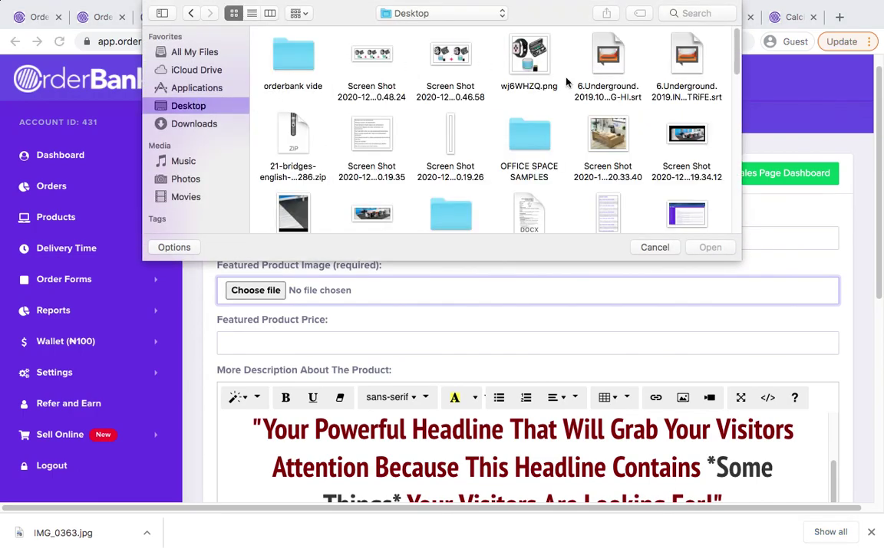
scroll(329, 222, down, 5)
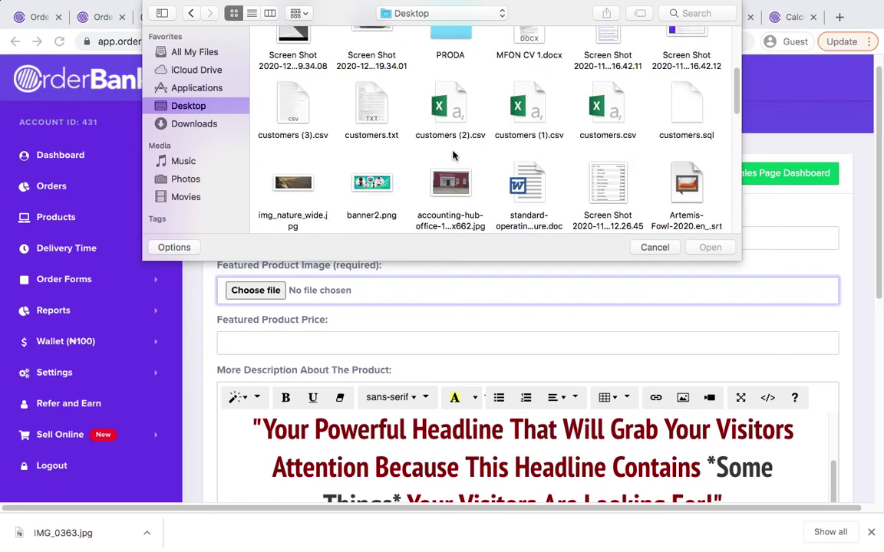
click(452, 184)
click(708, 248)
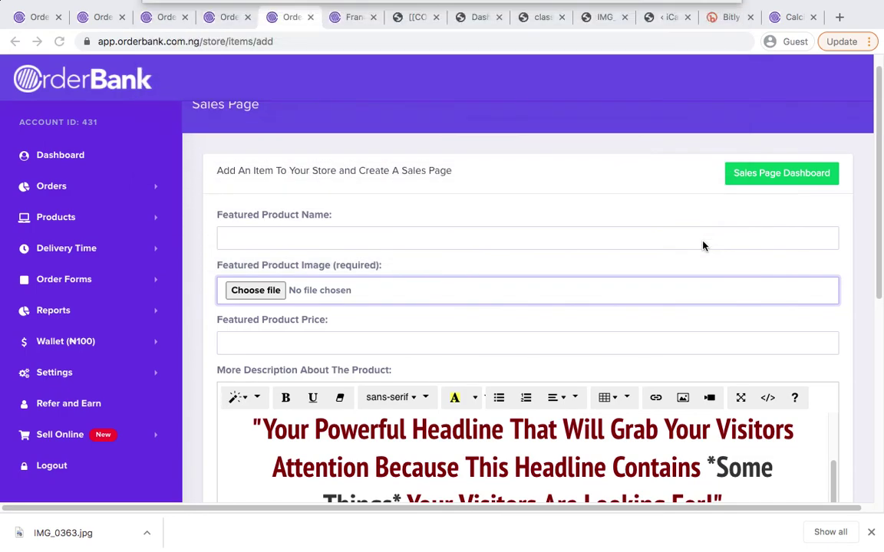
scroll(376, 303, down, 2)
Name the item Hub, price it at 25000, and save the sales page
click(258, 268)
scroll(261, 161, up, 1)
click(268, 178)
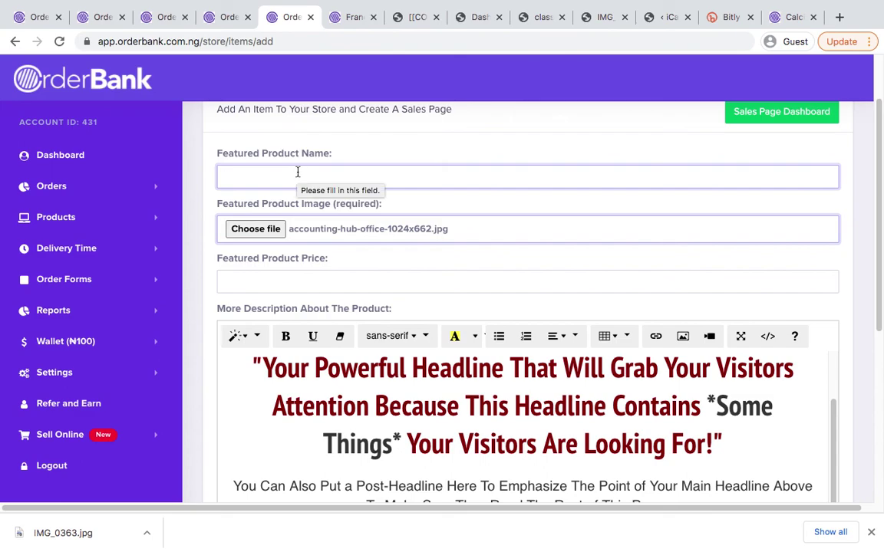
text(Hub)
click(311, 280)
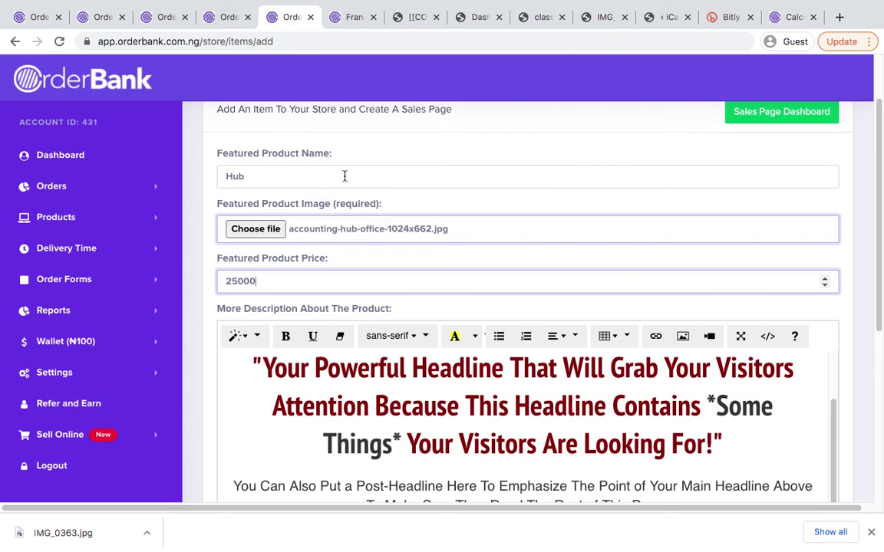
scroll(444, 143, down, 5)
click(240, 378)
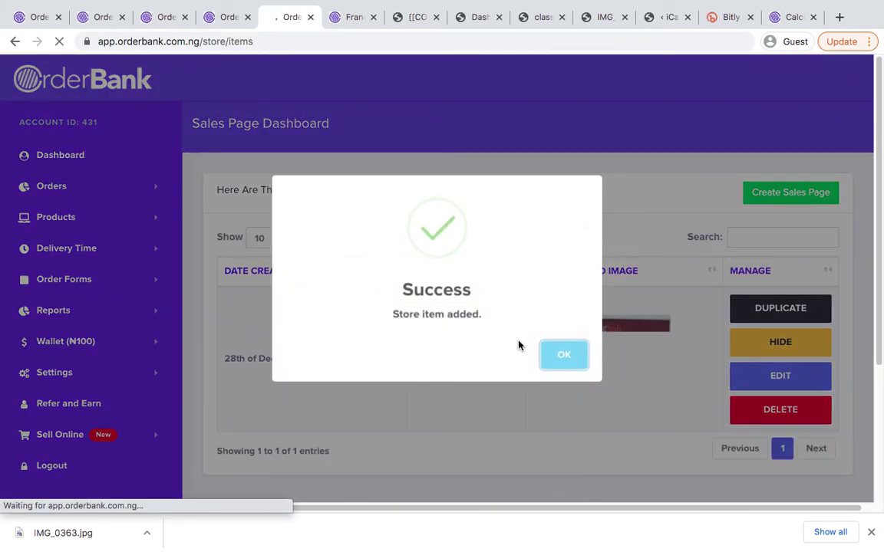
Dismiss the success dialog, review the live Hub sales page, and return to the dashboard
click(574, 361)
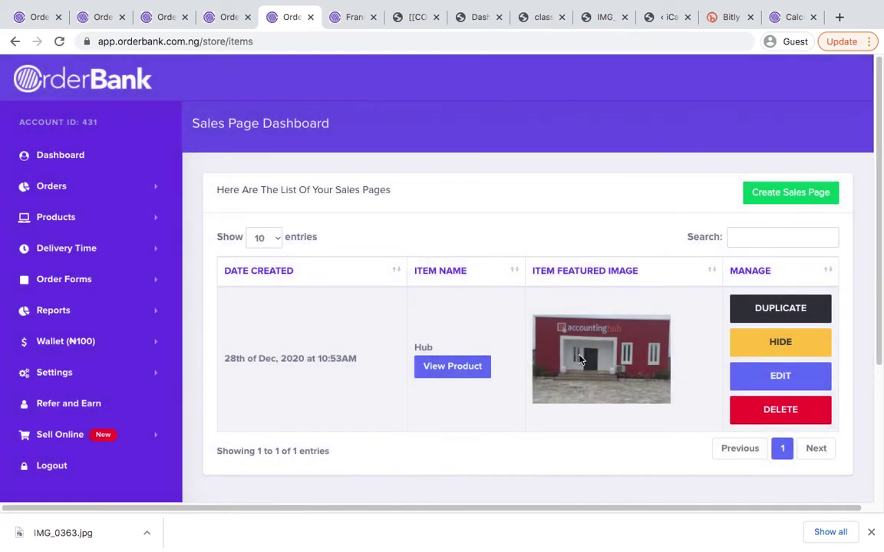
click(438, 367)
click(311, 21)
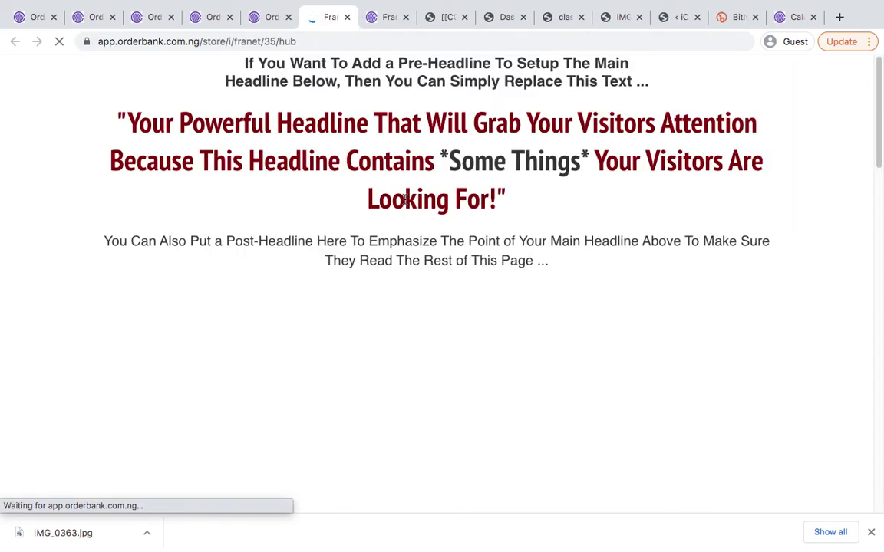
scroll(405, 199, down, 2)
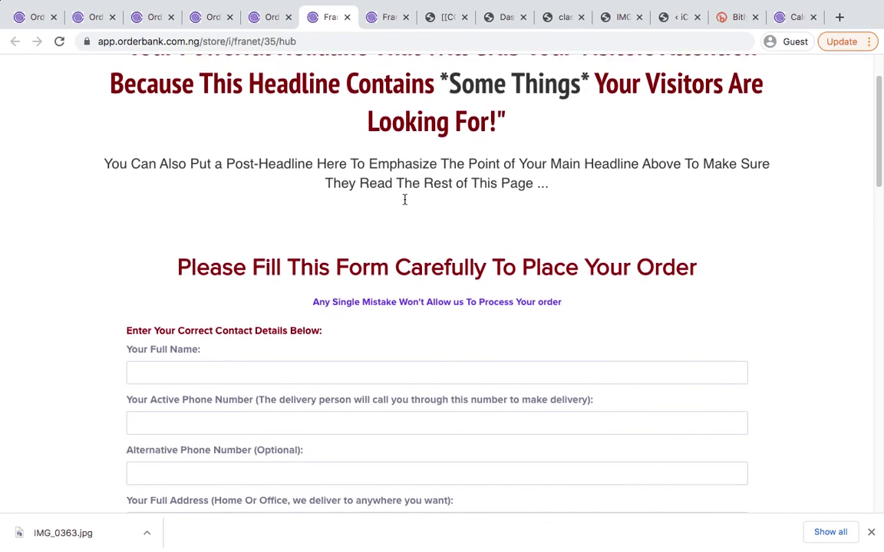
scroll(404, 199, down, 10)
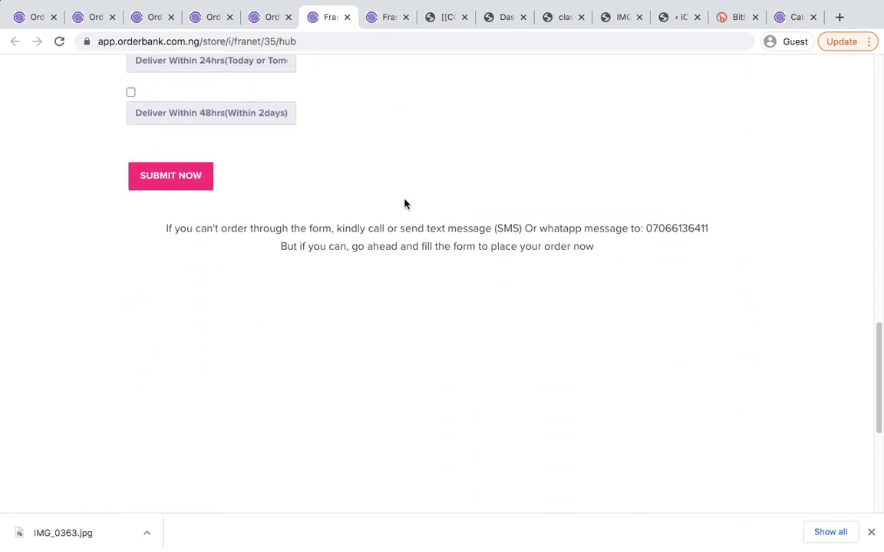
scroll(404, 201, up, 15)
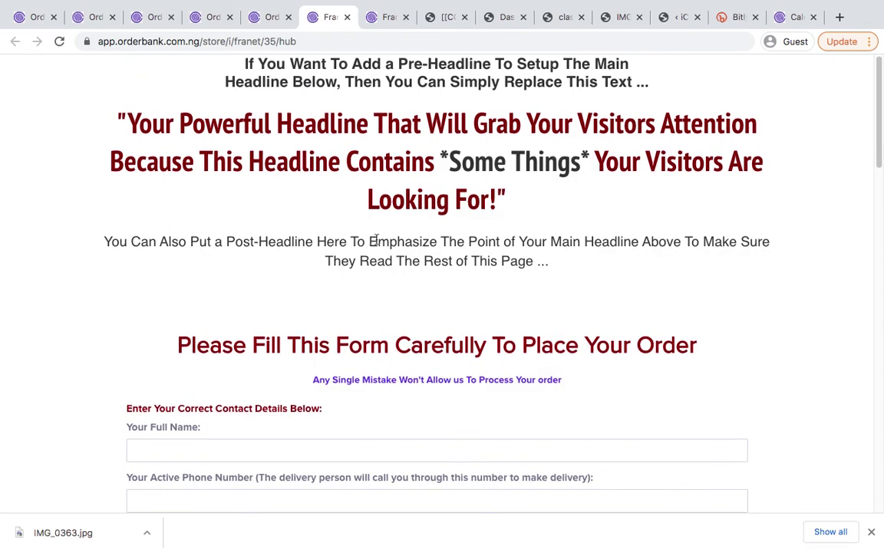
scroll(479, 298, down, 2)
scroll(478, 301, up, 2)
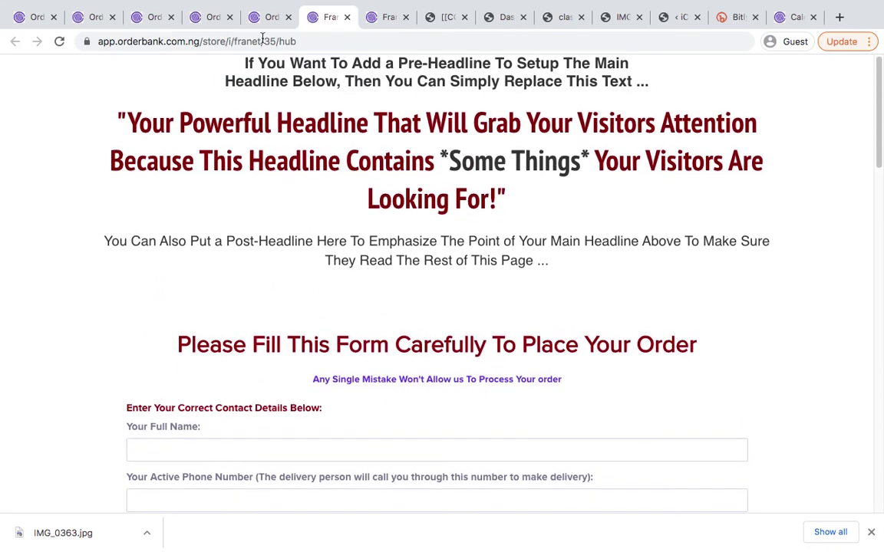
click(268, 27)
scroll(487, 234, down, 2)
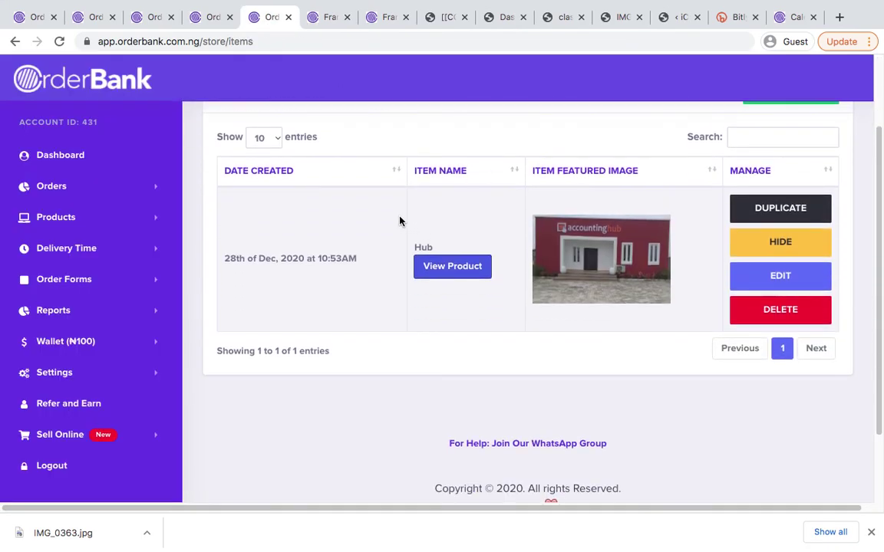
click(378, 28)
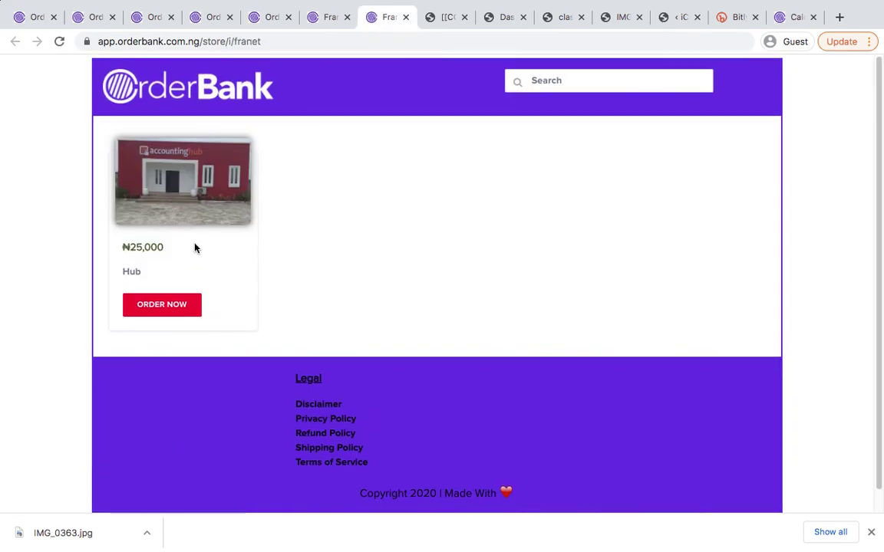
click(152, 302)
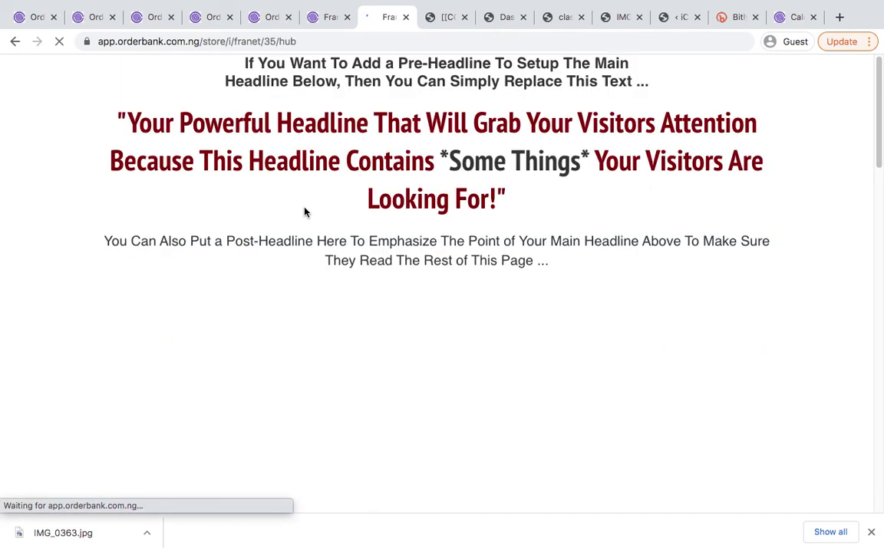
click(211, 17)
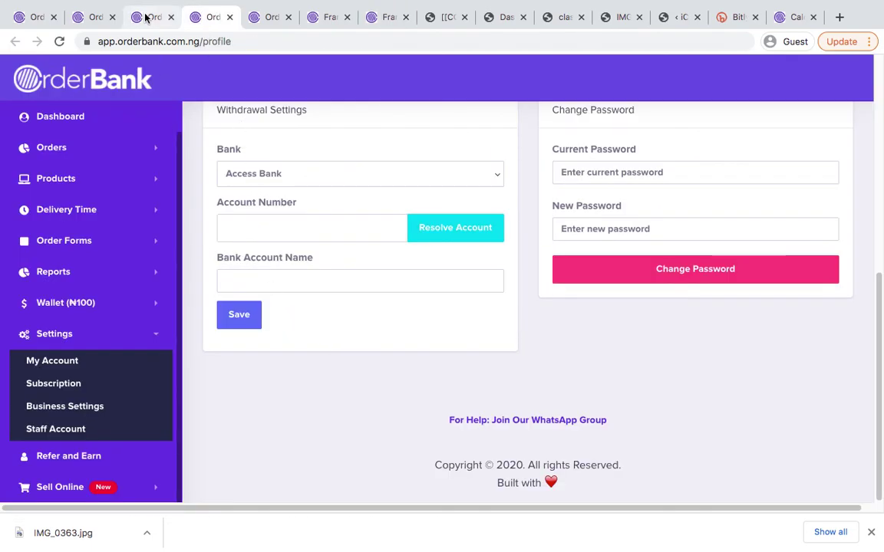
click(147, 16)
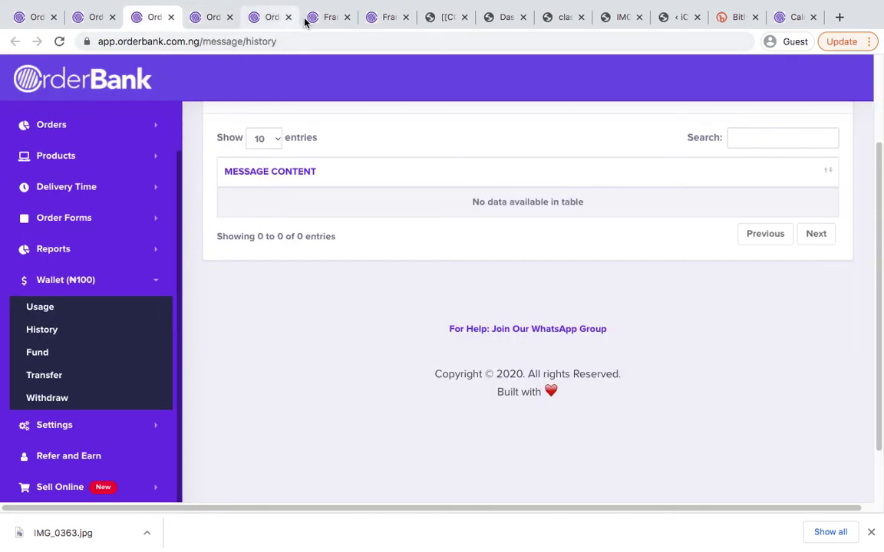
click(323, 17)
click(265, 17)
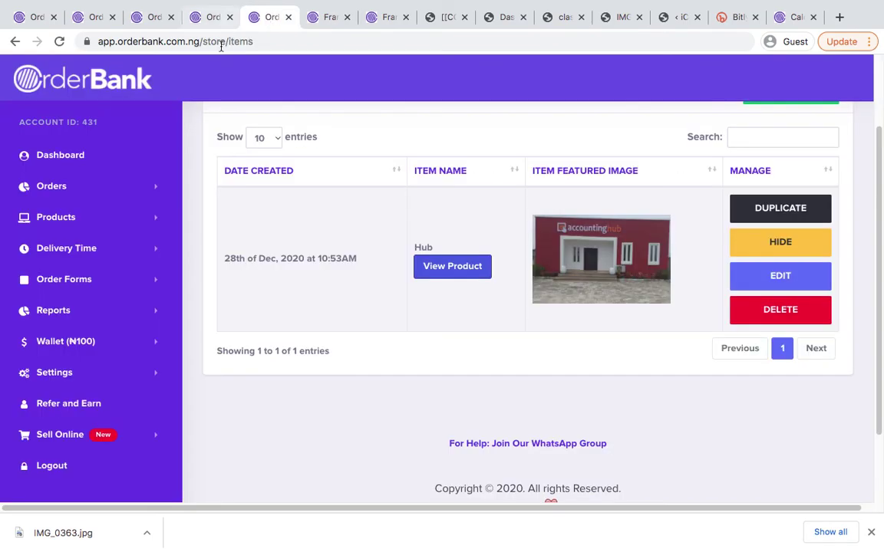
scroll(296, 191, down, 1)
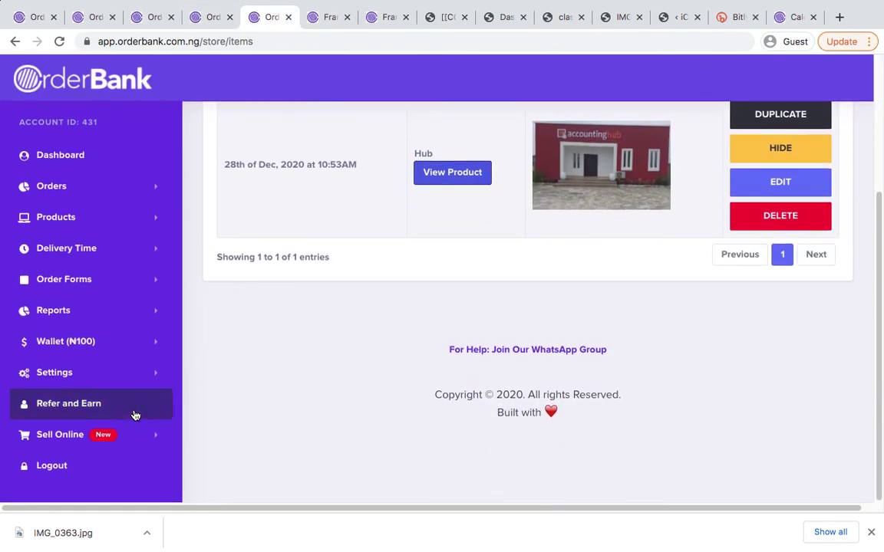
click(108, 439)
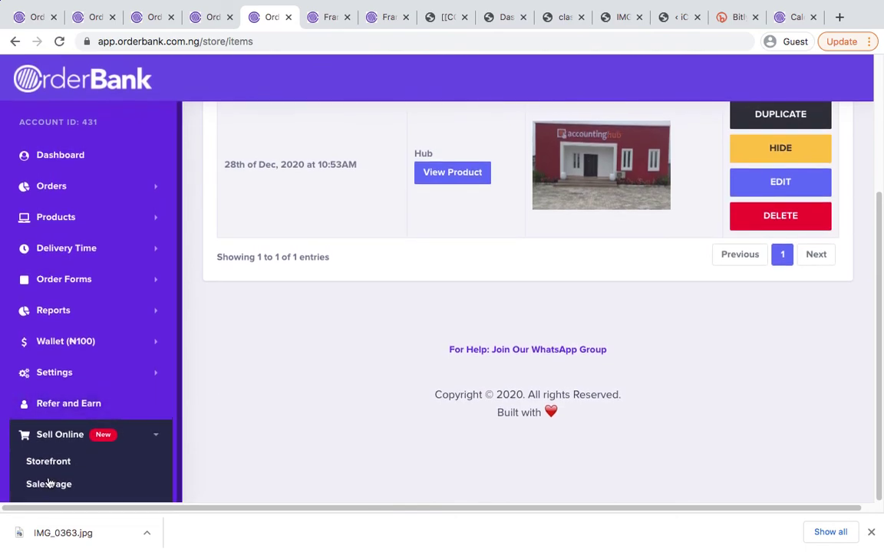
click(146, 434)
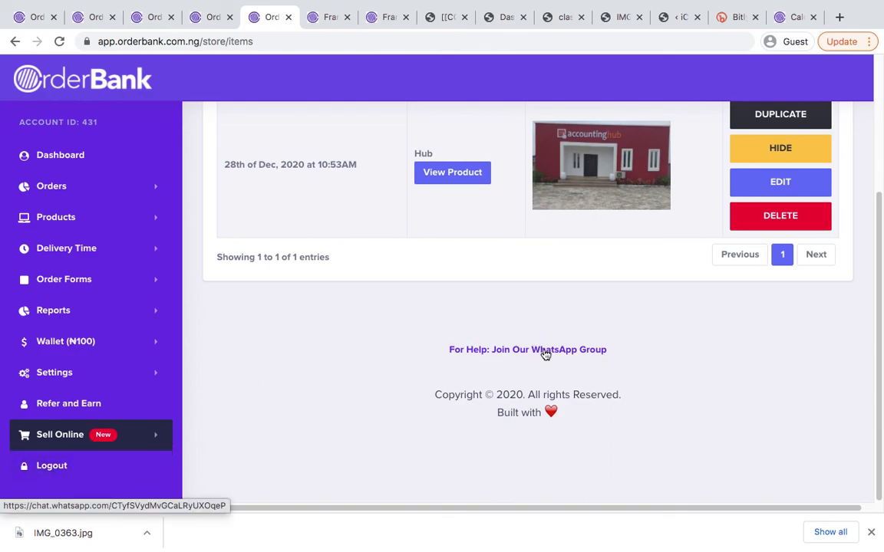
scroll(476, 315, up, 3)
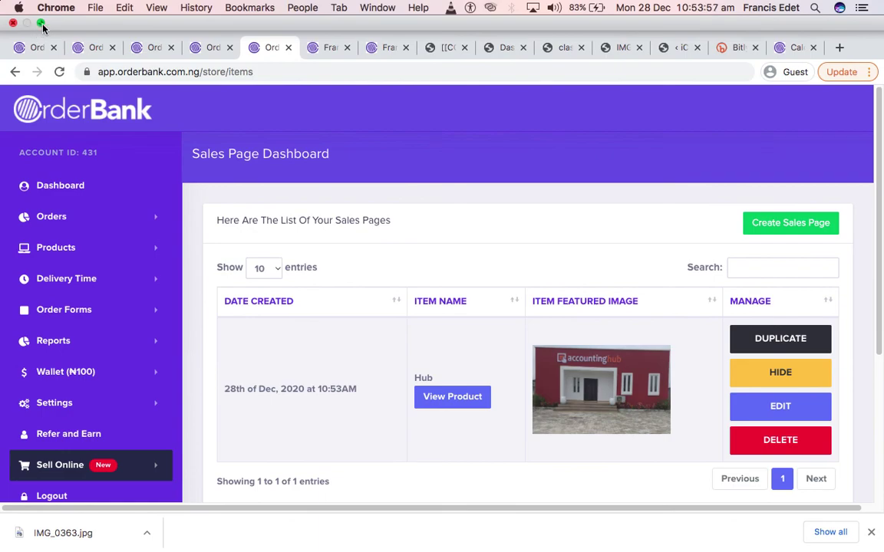
Exit Chrome full-screen mode and bring QuickTime Player to the front
click(41, 24)
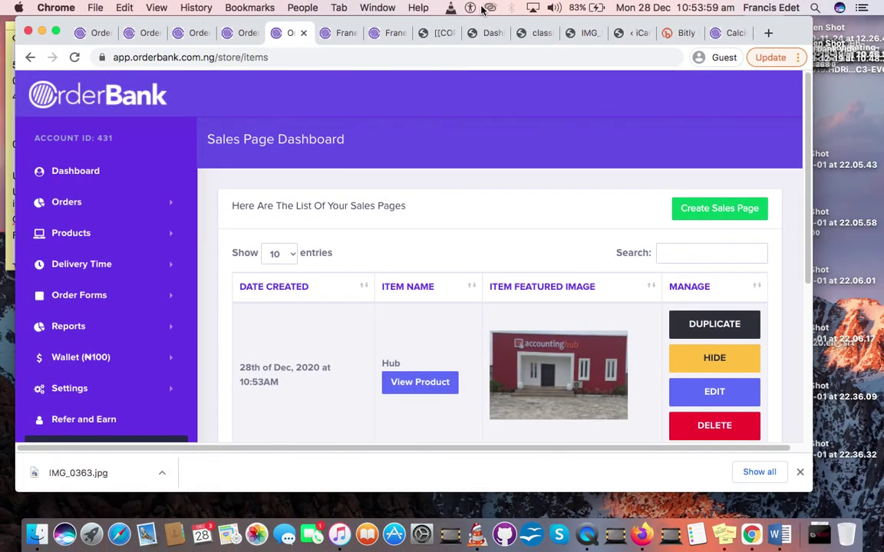
click(587, 536)
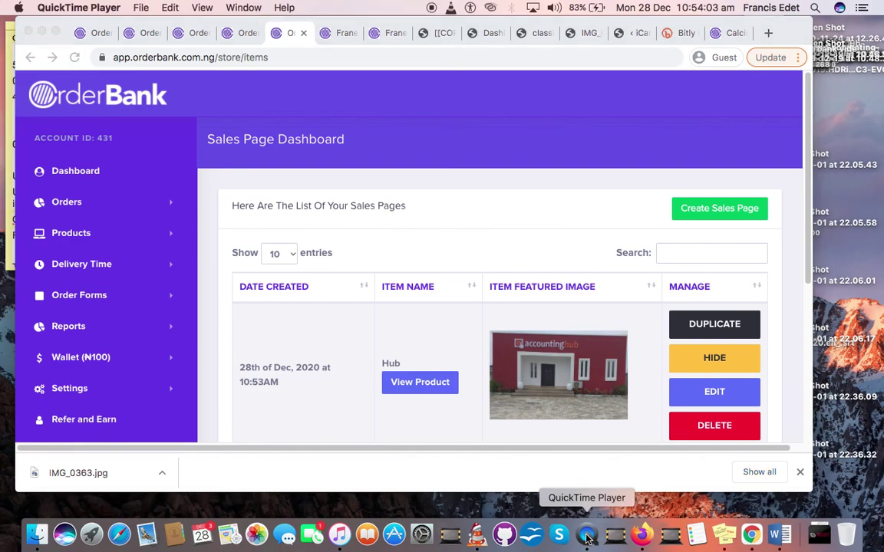